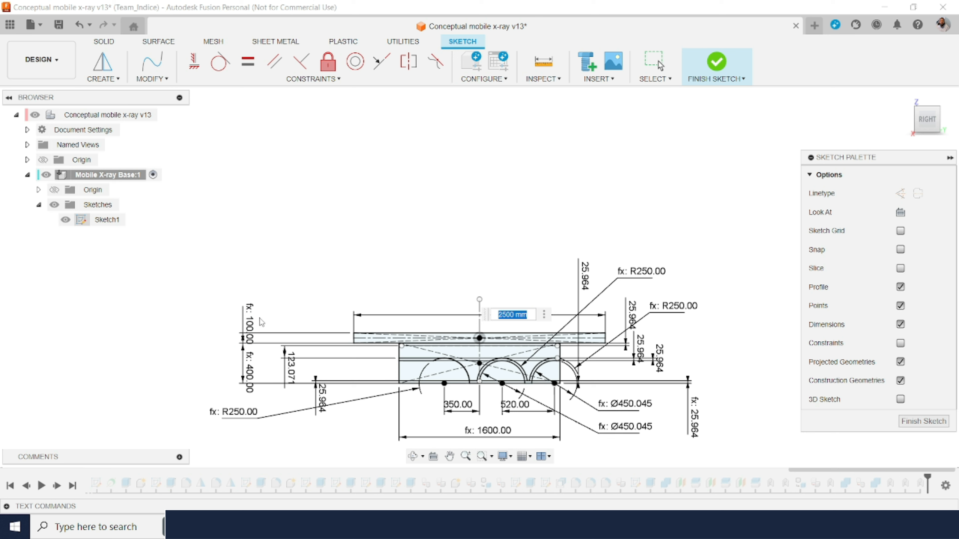
Step: Enter the parameter d2 as the value of the long upper bar's 2500 mm length dimension
type("d2")
mouse_move(252, 327)
mouse_move(422, 321)
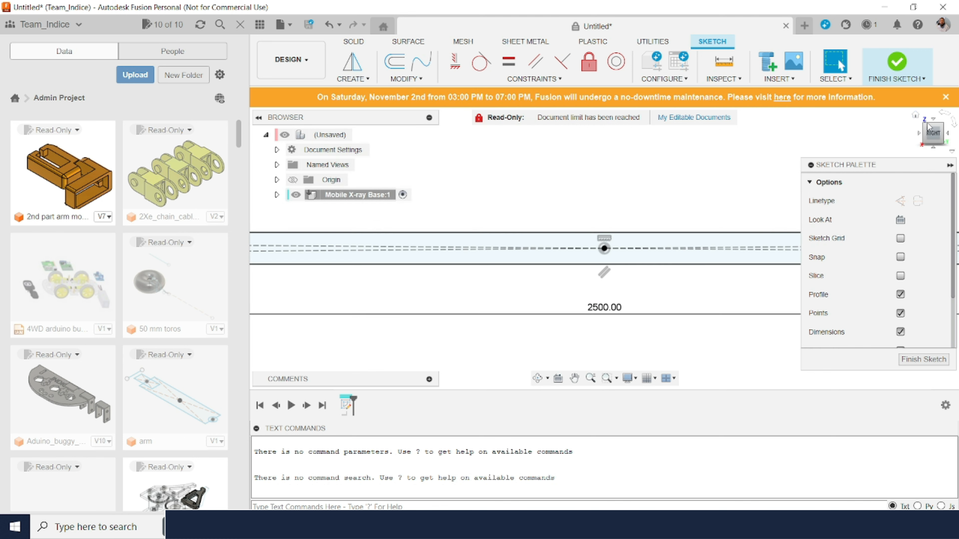
Step: Sketch a 400 mm high rectangle with crossing diagonals below the long horizontal bar
left_click(353, 79)
mouse_move(386, 110)
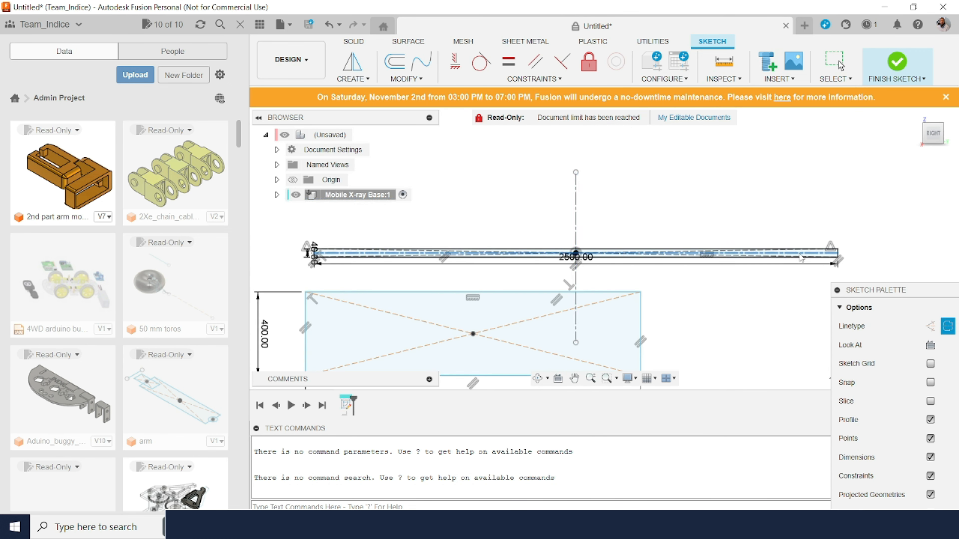
left_click(353, 79)
mouse_move(386, 120)
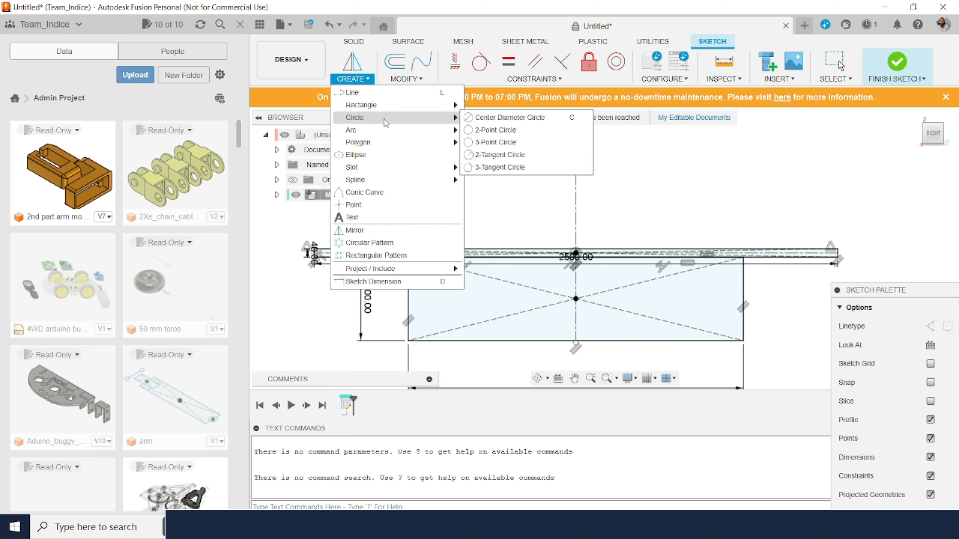
left_click(510, 118)
left_click(482, 340)
left_click(492, 265)
key("Escape")
scroll(445, 290, "up", 6)
scroll(593, 253, "down", 7)
scroll(604, 266, "up", 5)
left_click(555, 188)
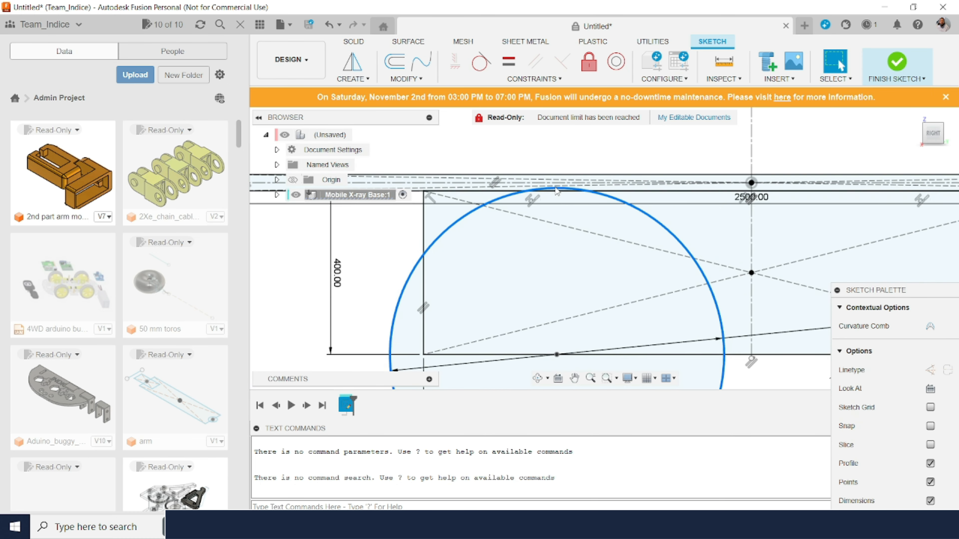
key("Delete")
Step: Try to sketch a circle centred on the rectangle's bottom edge and reaching up to its top edge
left_click(556, 354)
left_click_drag(875, 290, 807, 264)
left_click(873, 317)
left_click(854, 300)
left_click(515, 355)
left_click(514, 190)
scroll(504, 189, "up", 7)
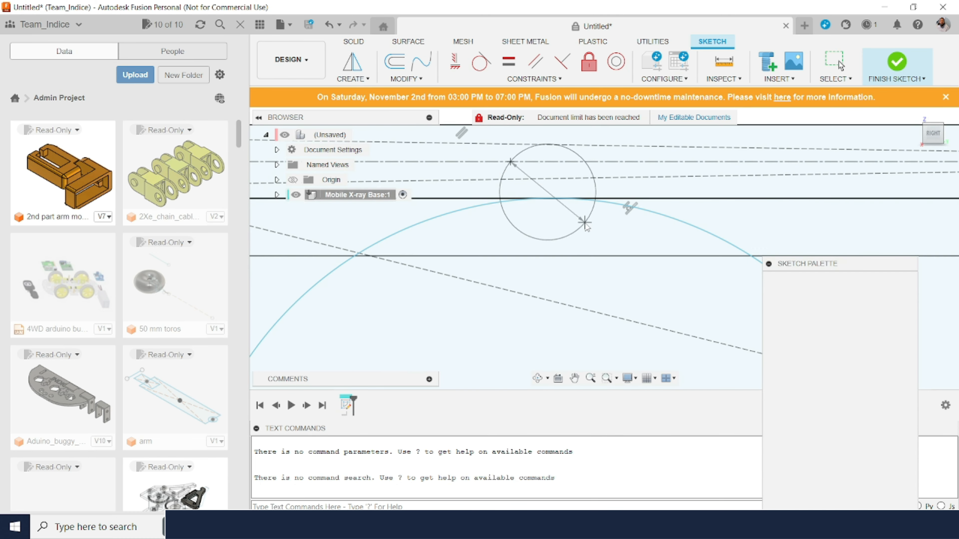
key("Escape")
scroll(585, 223, "down", 10)
key("ctrl+z")
Step: Sketch wheel circles 450 mm in diameter centred on the rectangle's bottom edge, the first one 350 mm from the vertical centreline
key("c")
key("Escape")
type("c")
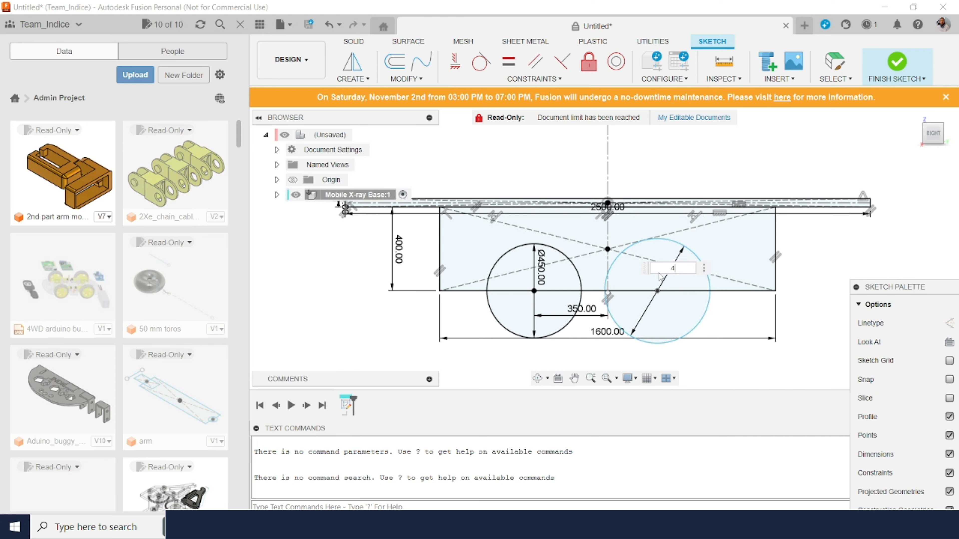
type("50")
key("Return")
key("Escape")
Step: Set the spacing between the centres of the second and third wheel circles to 480 mm
double_click(754, 319)
type("480")
middle_click_drag(658, 163, 698, 229)
Step: Set the height of the long bar above the rectangle to 100 mm
type("80")
key("Return")
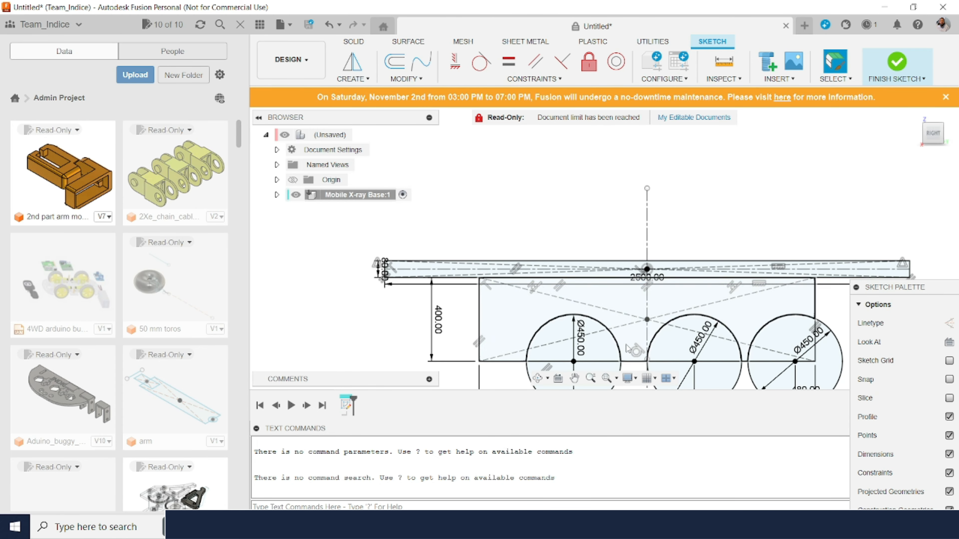
double_click(385, 268)
type("100")
key("Return")
Step: Trim the unneeded sketch segments around the wheel circles
left_click(480, 62)
key("t")
left_click(804, 363)
left_click(924, 351)
left_click(739, 317)
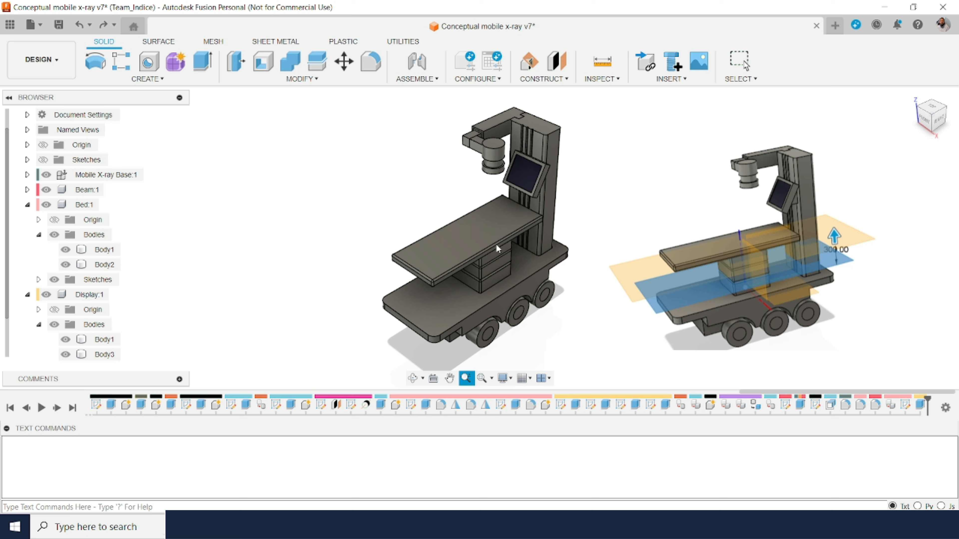
Step: Join Body1 of the Bed component into Body2 with Combine, without keeping the tool body or making a new component
left_click(497, 248)
left_click(219, 241)
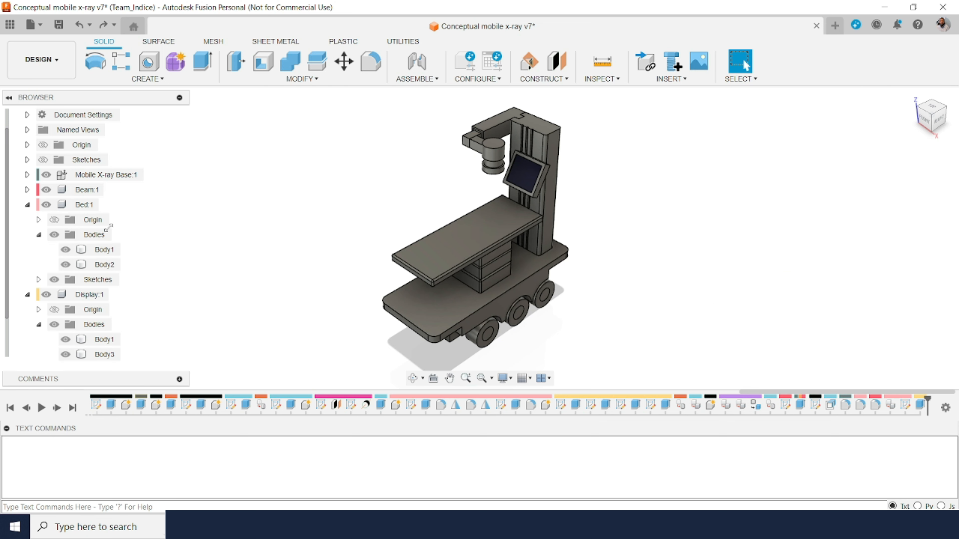
left_click(110, 266)
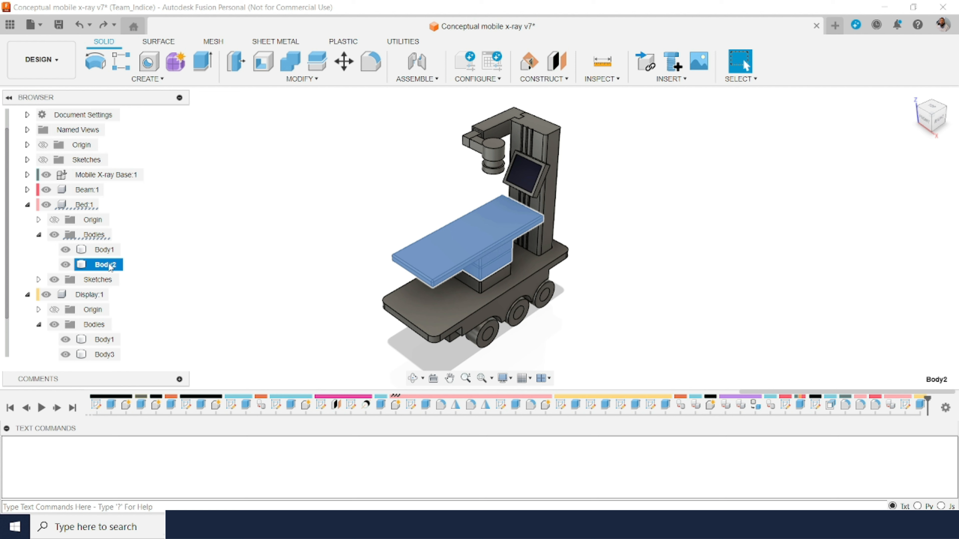
left_click(297, 63)
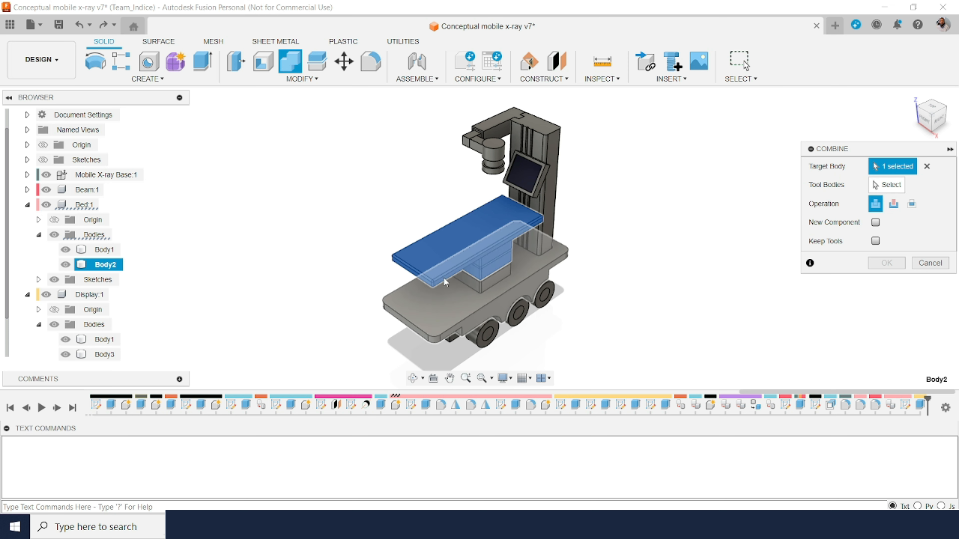
left_click(489, 254)
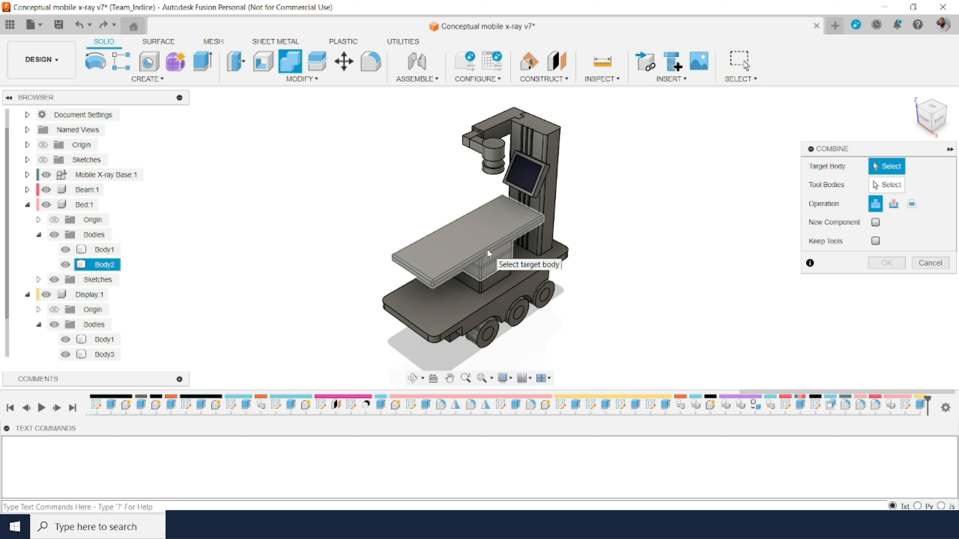
left_click(489, 262)
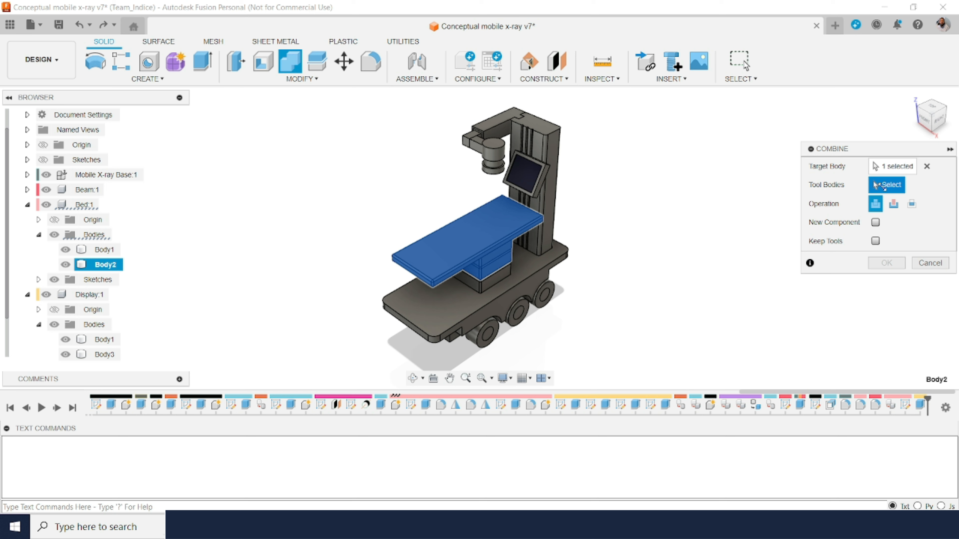
left_click(503, 285)
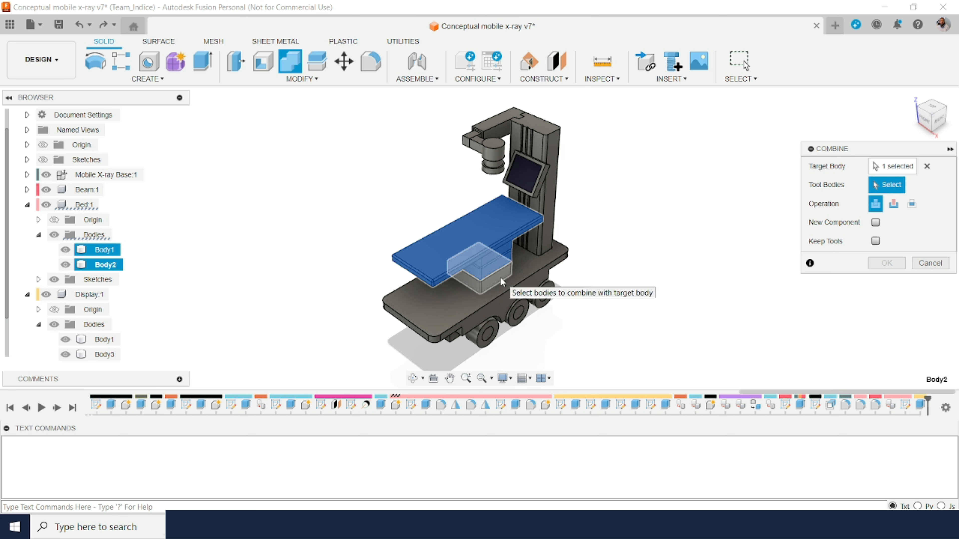
left_click(504, 283)
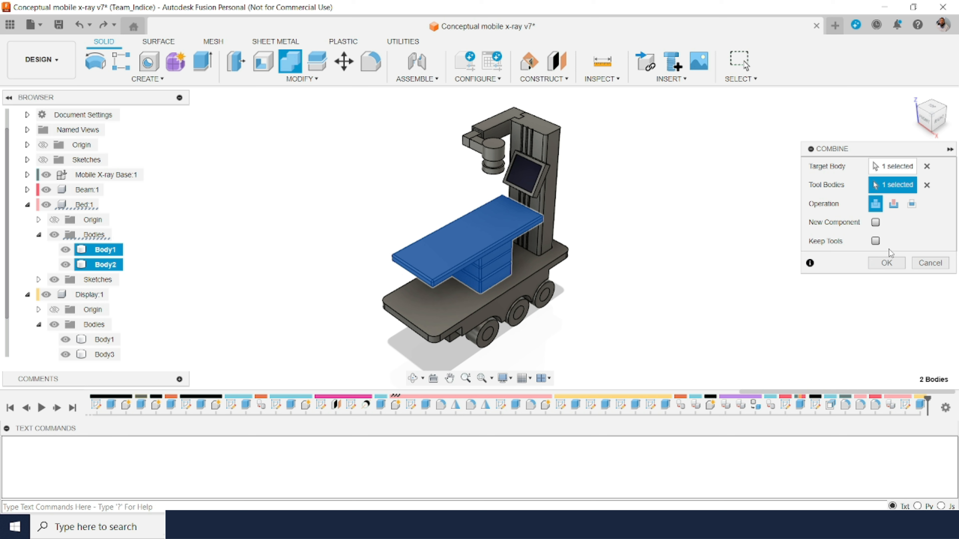
left_click(891, 266)
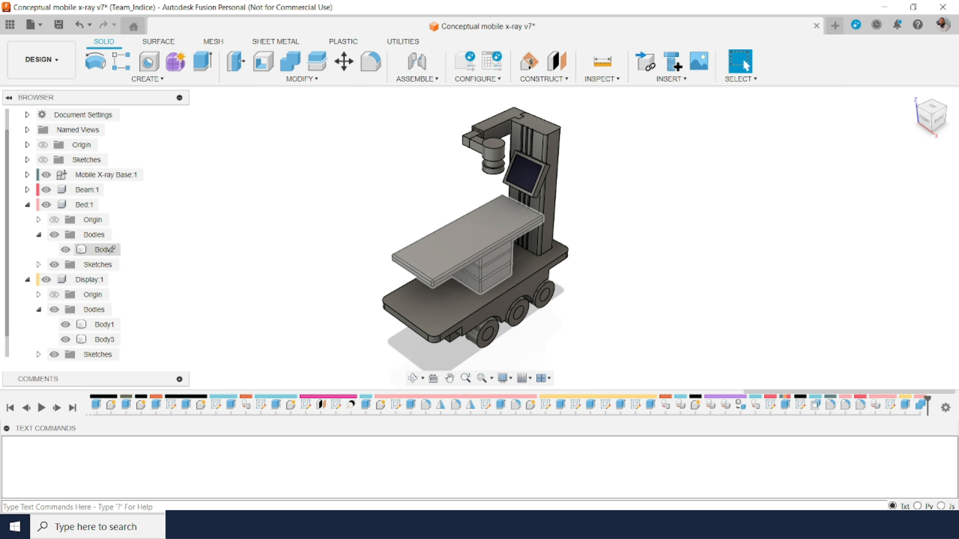
Step: Examine the origin planes of the Bed and Display components against the combined bed body, and hide them again
left_click(107, 249)
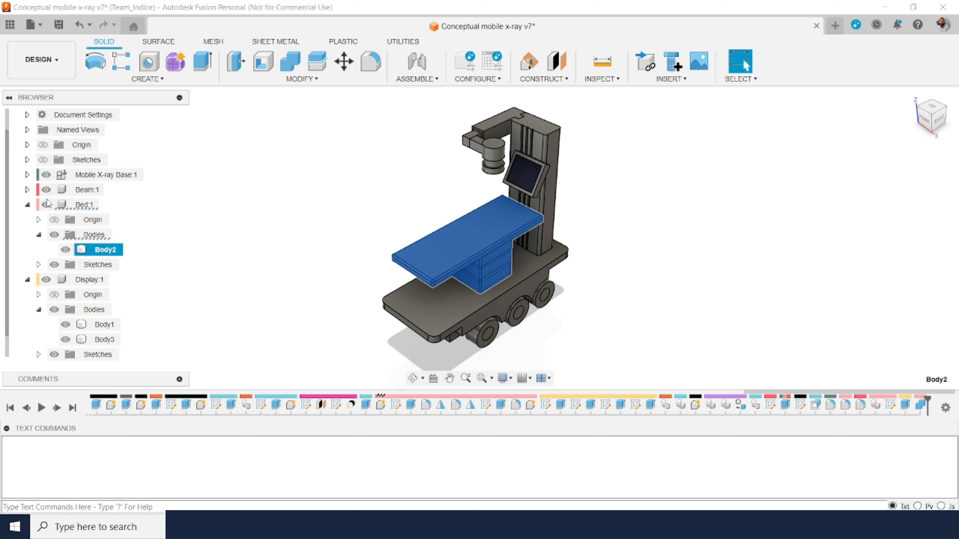
left_click(54, 222)
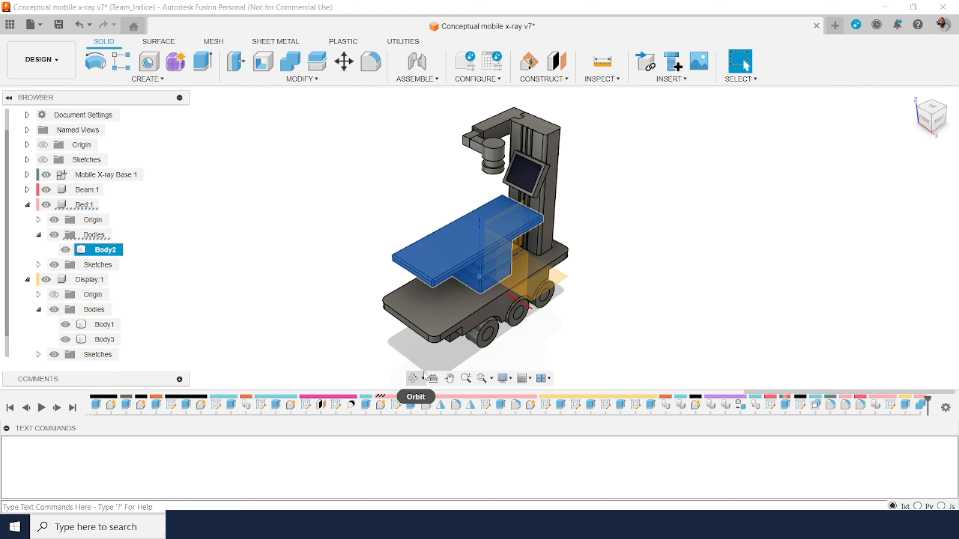
left_click(413, 378)
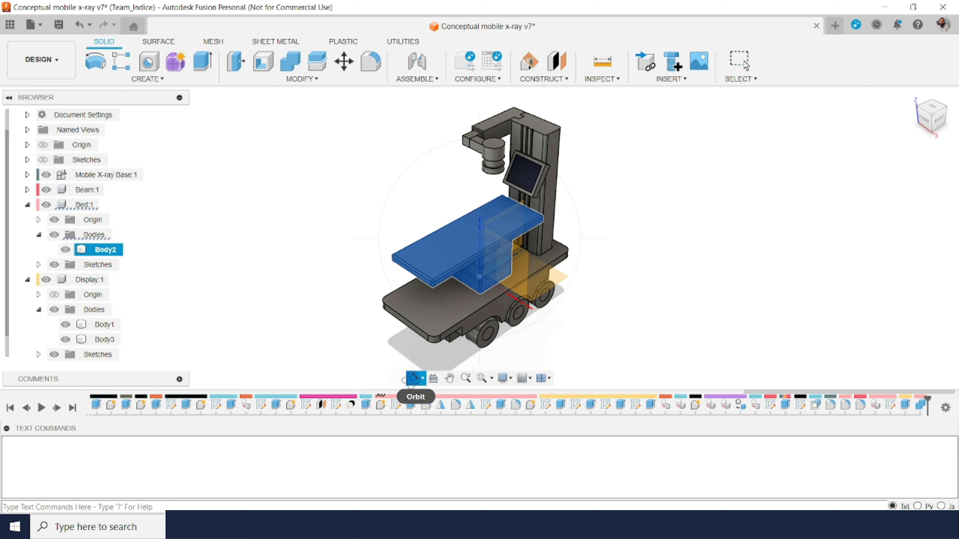
left_click_drag(445, 257, 525, 286)
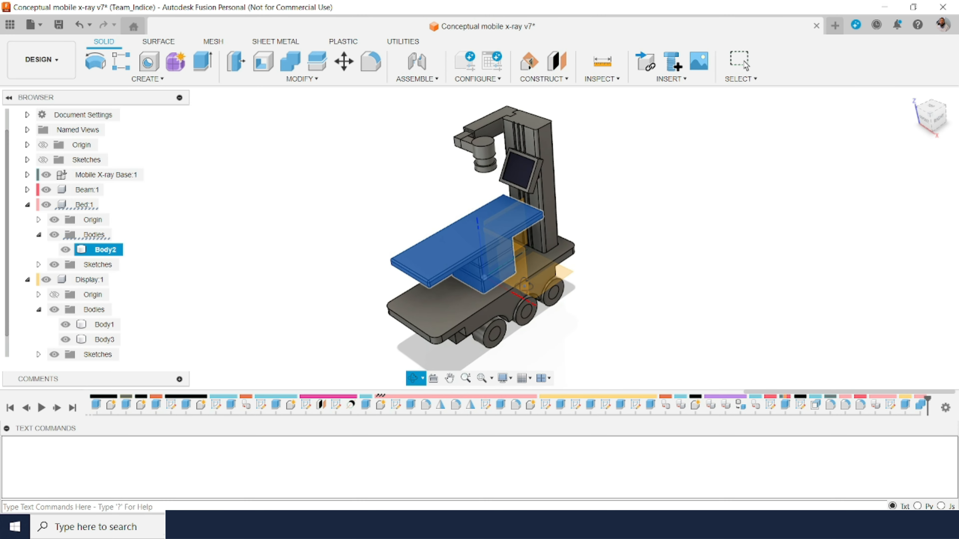
key("Escape")
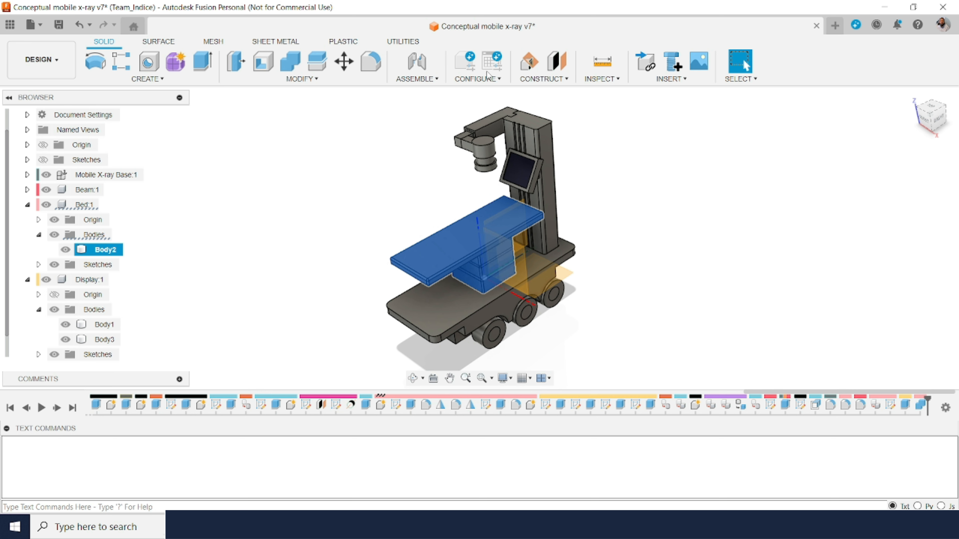
left_click(551, 79)
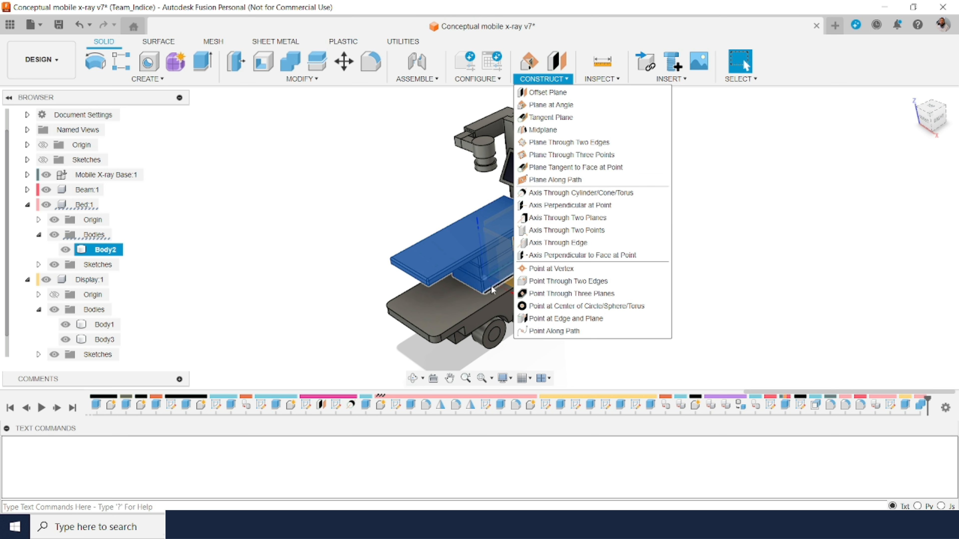
left_click(284, 238)
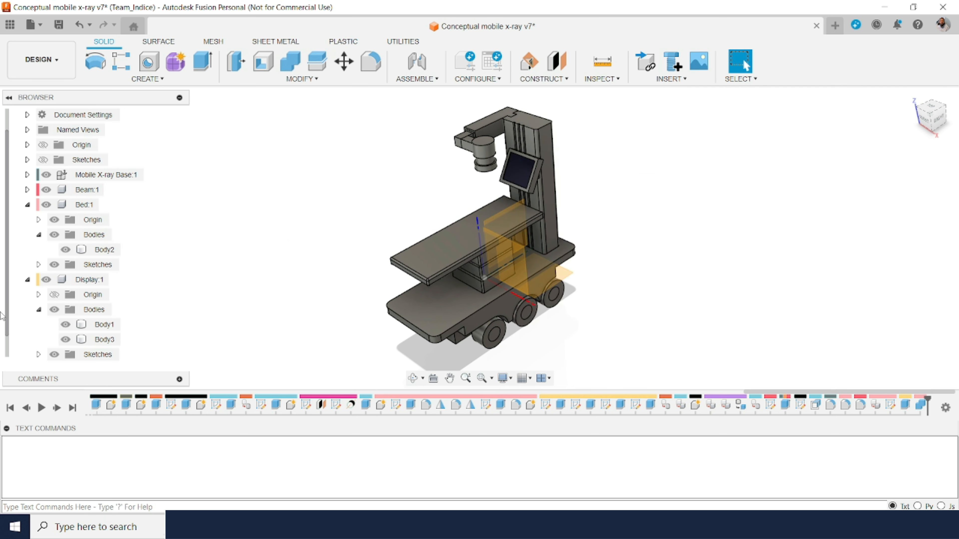
left_click(56, 296)
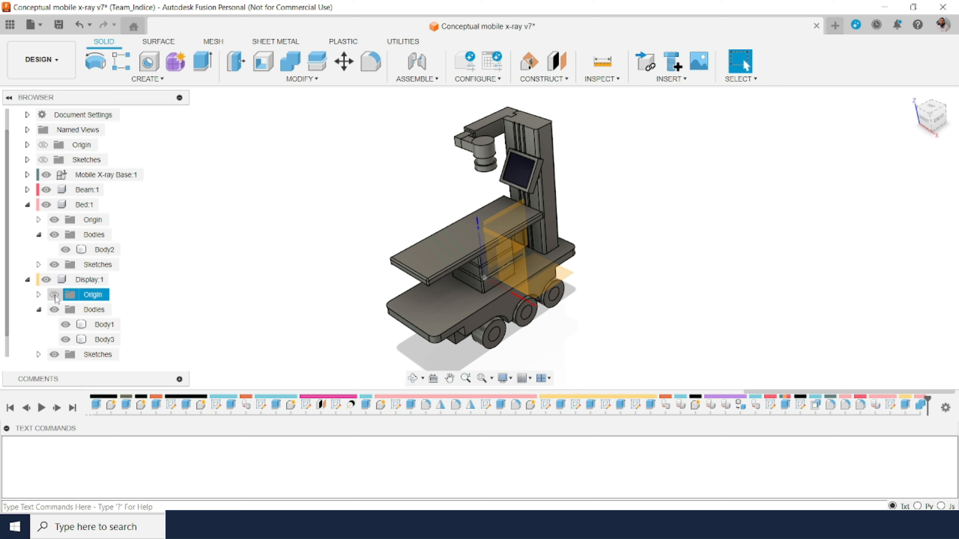
left_click(56, 296)
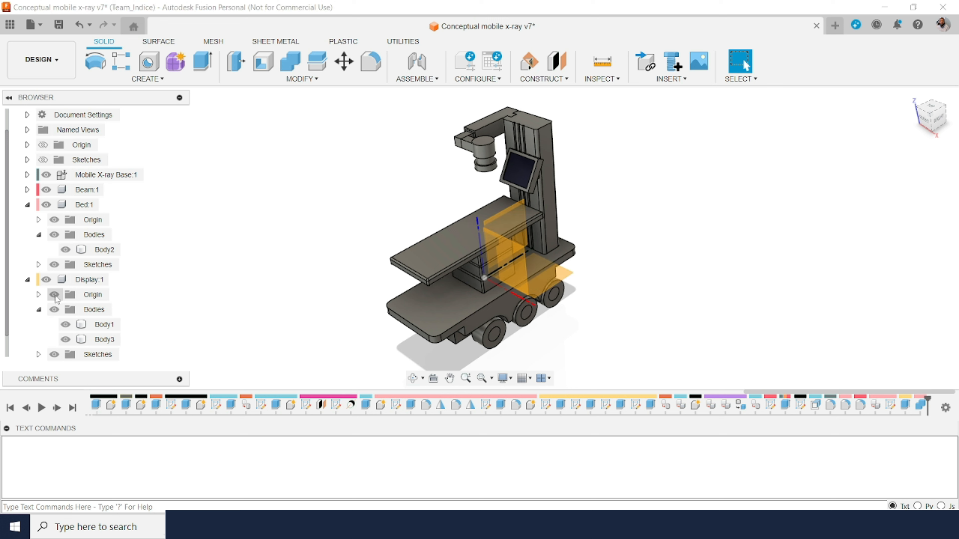
left_click(55, 295)
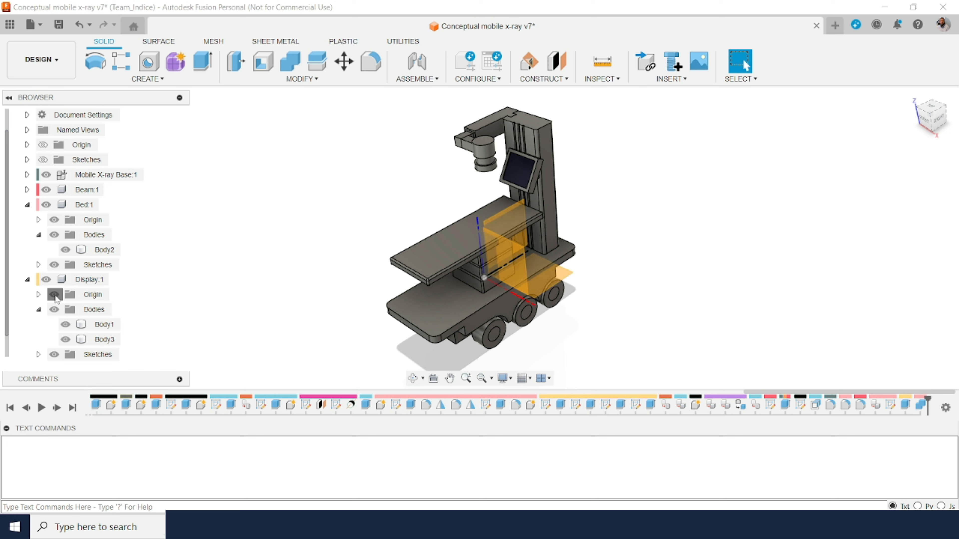
left_click(99, 250)
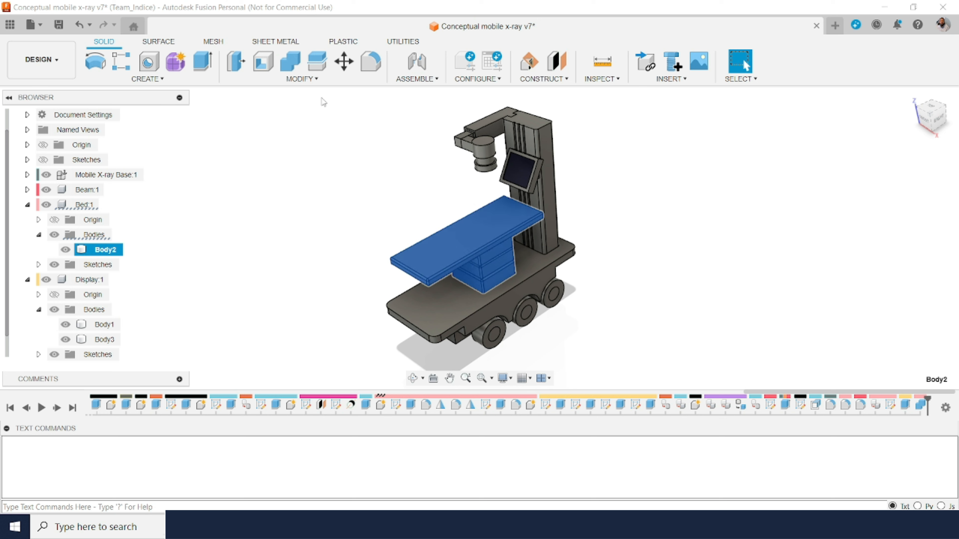
left_click(317, 62)
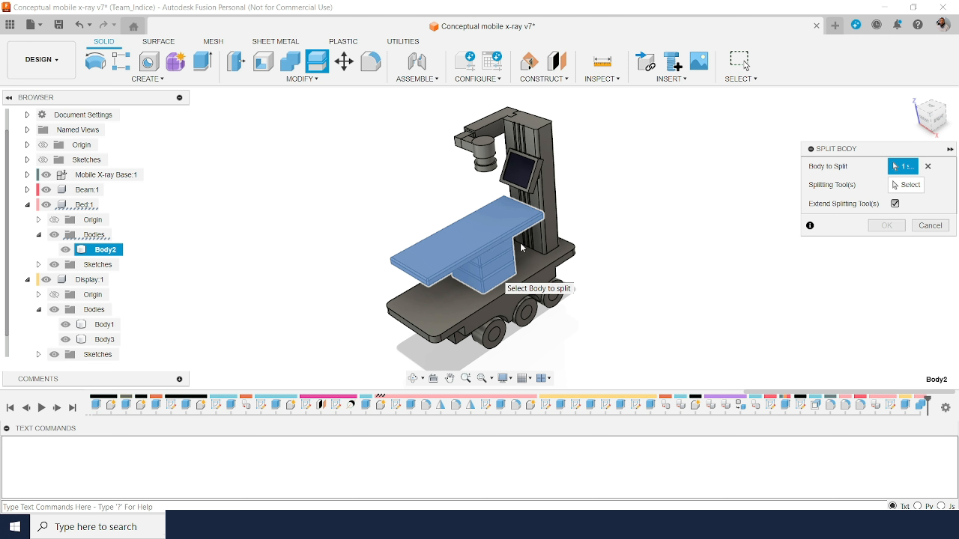
left_click(910, 185)
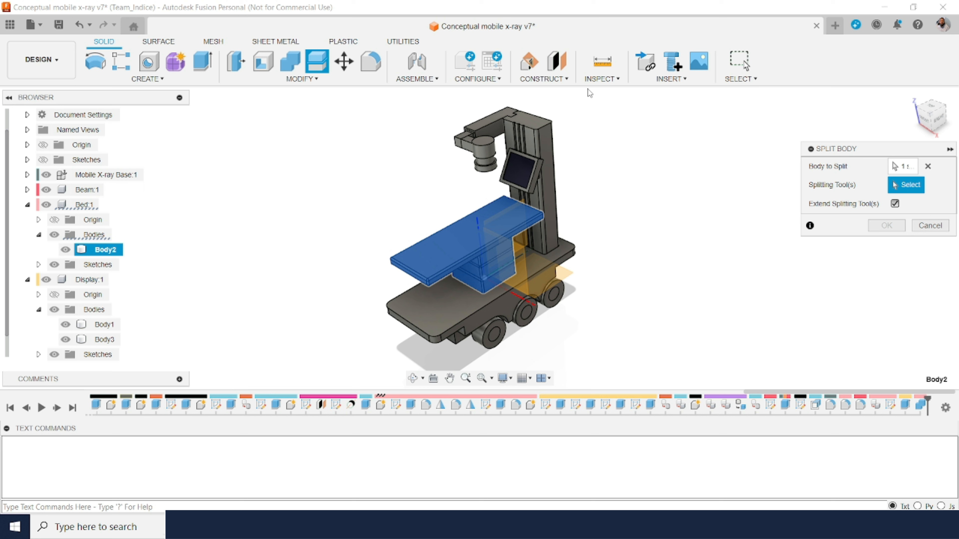
Step: Construct a plane offset 200 mm above the top face of the wheeled base
left_click(556, 62)
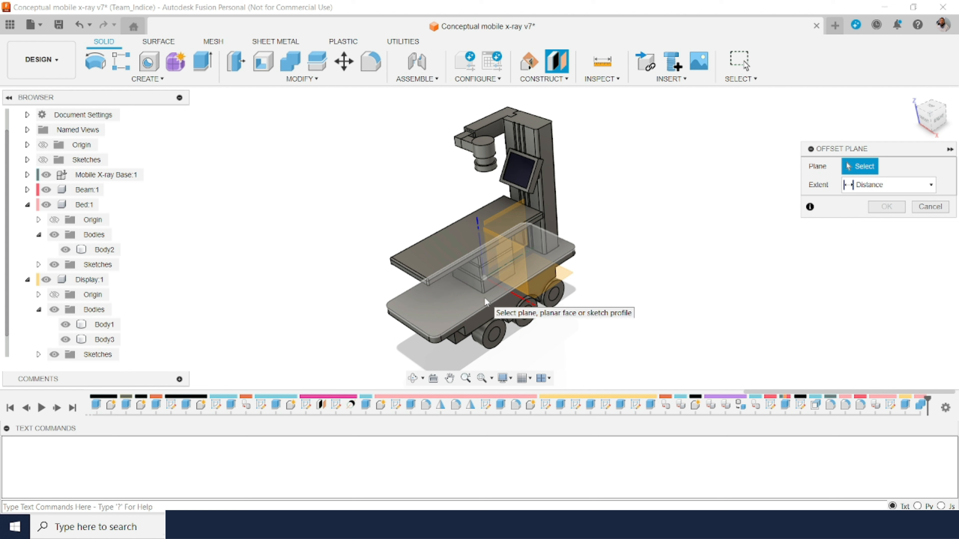
left_click(485, 299)
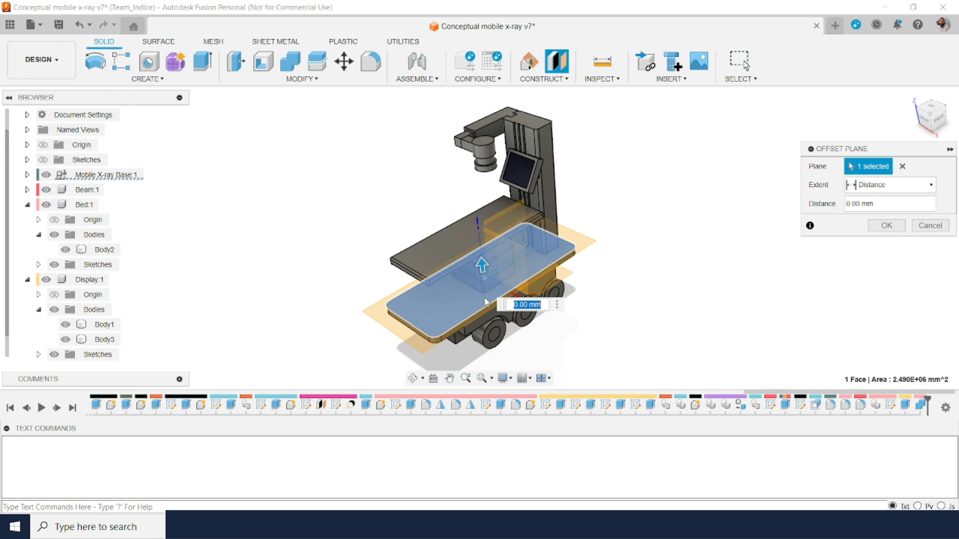
type("200")
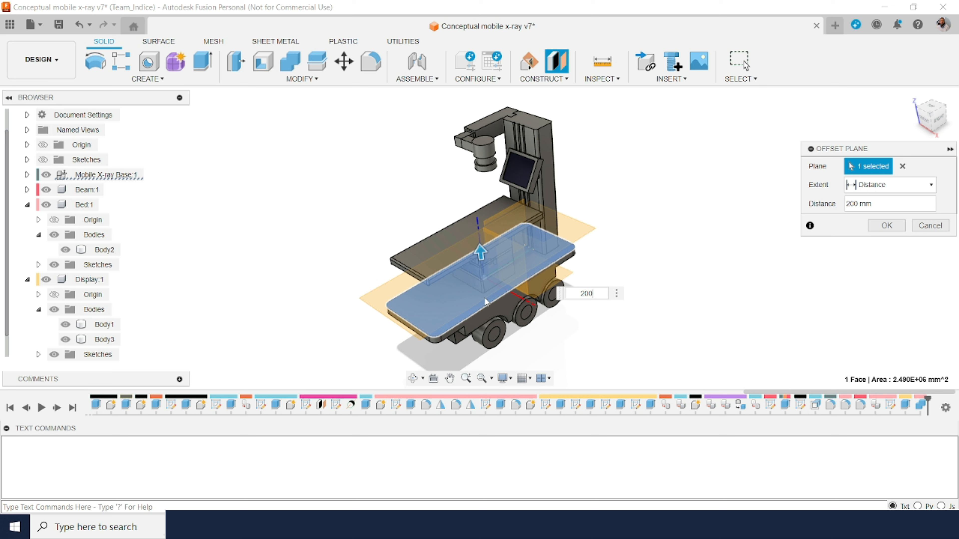
key("Return")
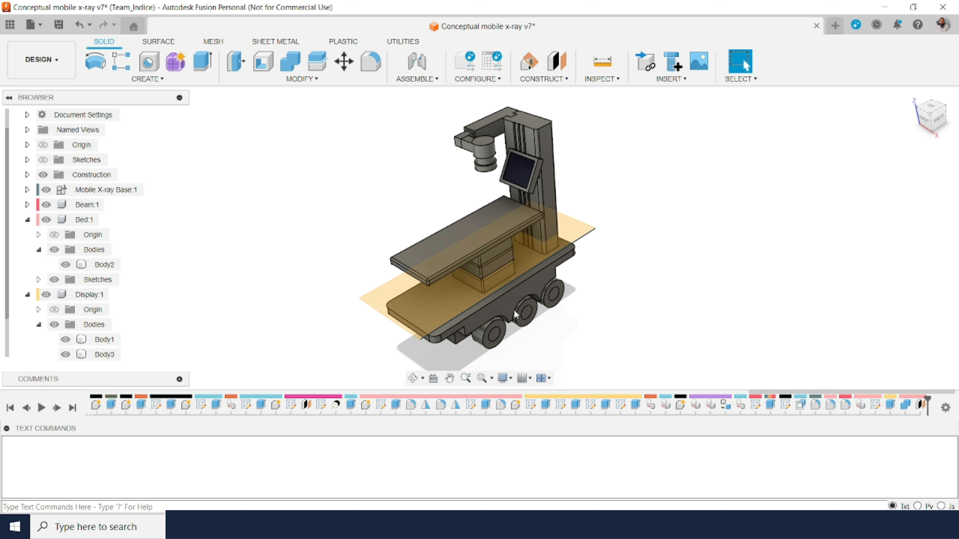
left_click(414, 379)
mouse_move(498, 295)
left_mouse_down()
mouse_move(481, 255)
mouse_move(480, 288)
left_mouse_up()
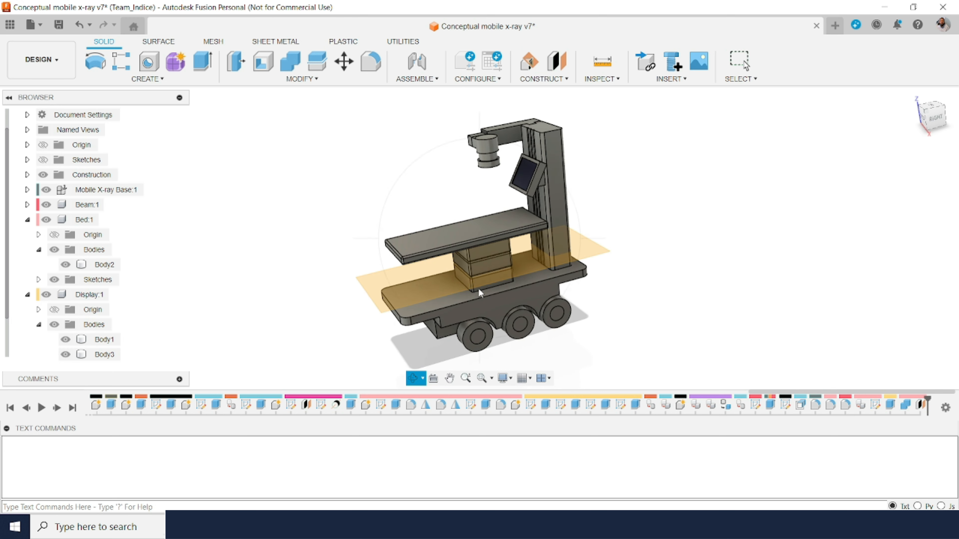
key("Escape")
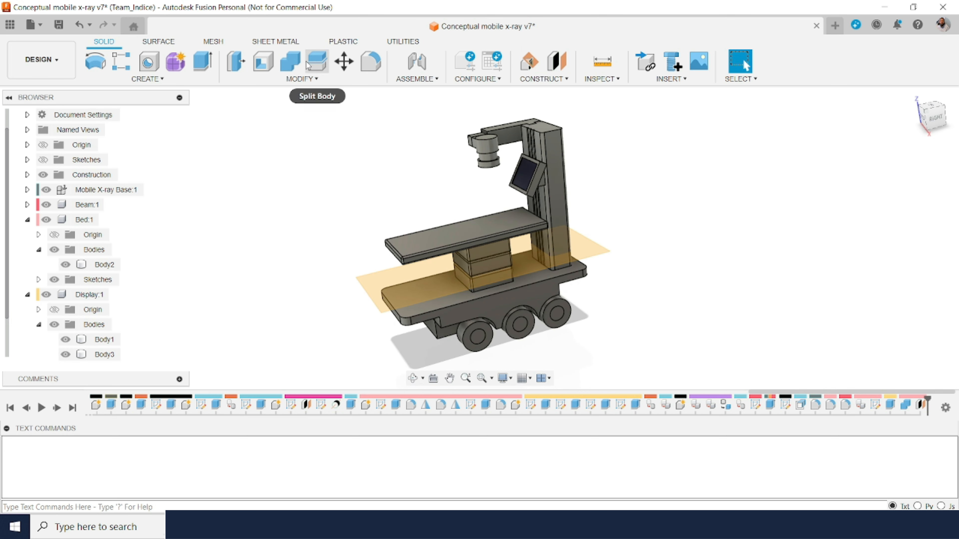
Step: Split the combined bed body with the offset plane, extending the splitting tool, and check both resulting bodies
left_click(320, 64)
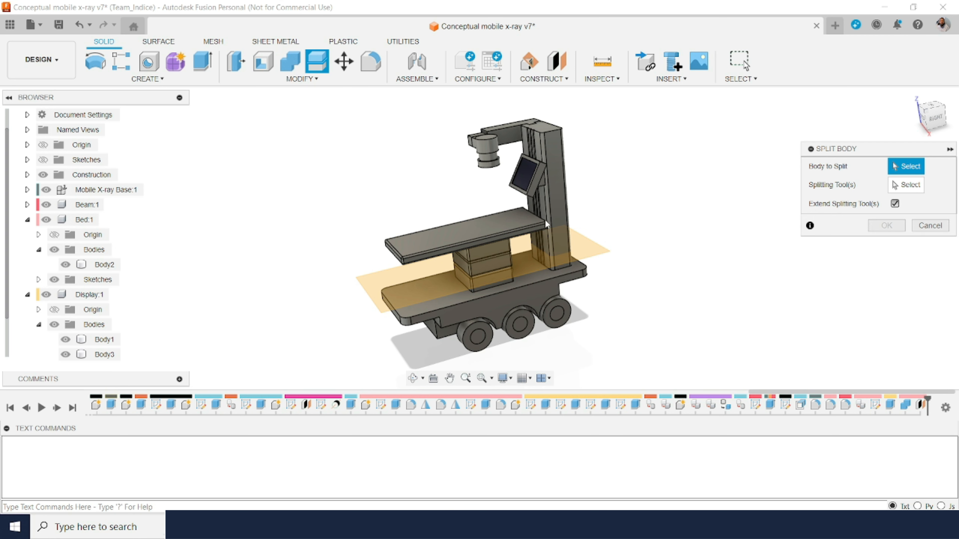
left_click(455, 241)
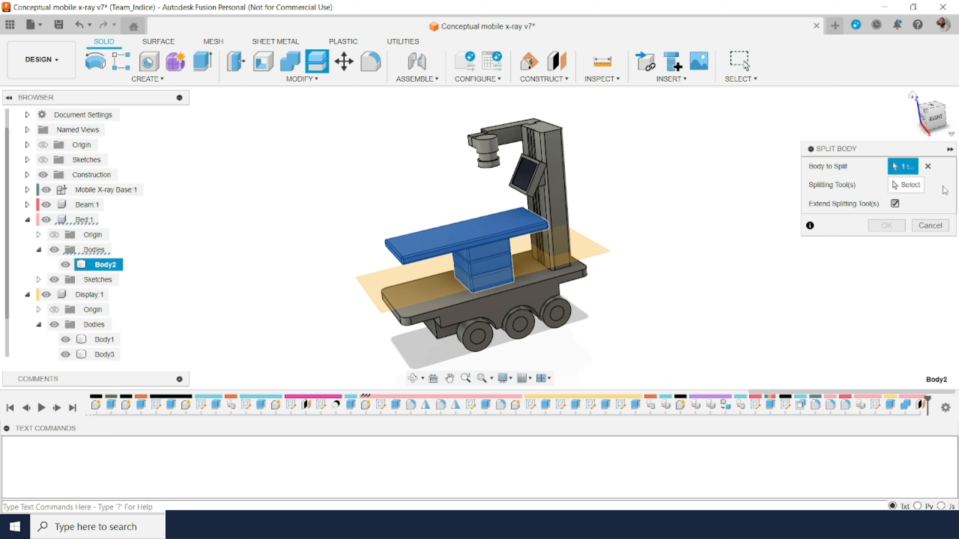
left_click(906, 185)
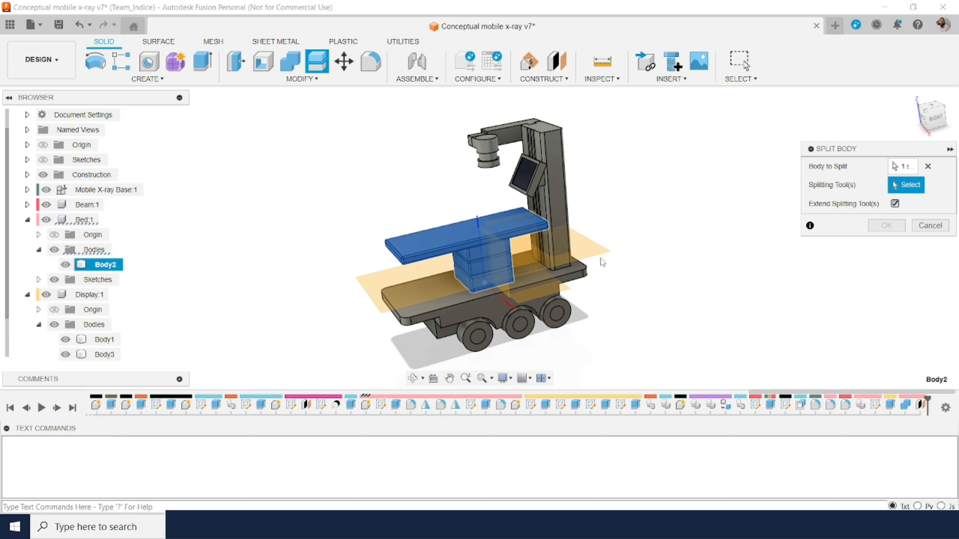
left_click(596, 250)
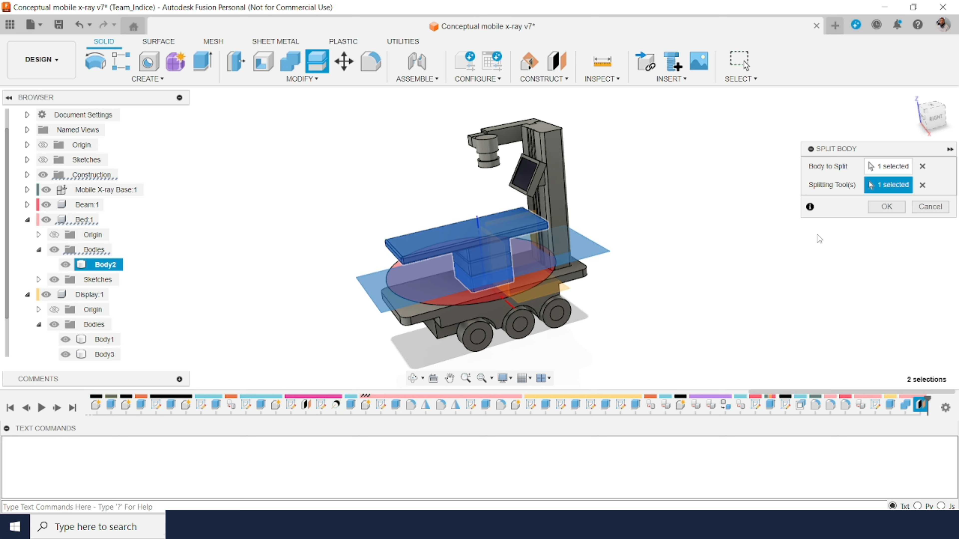
left_click(890, 208)
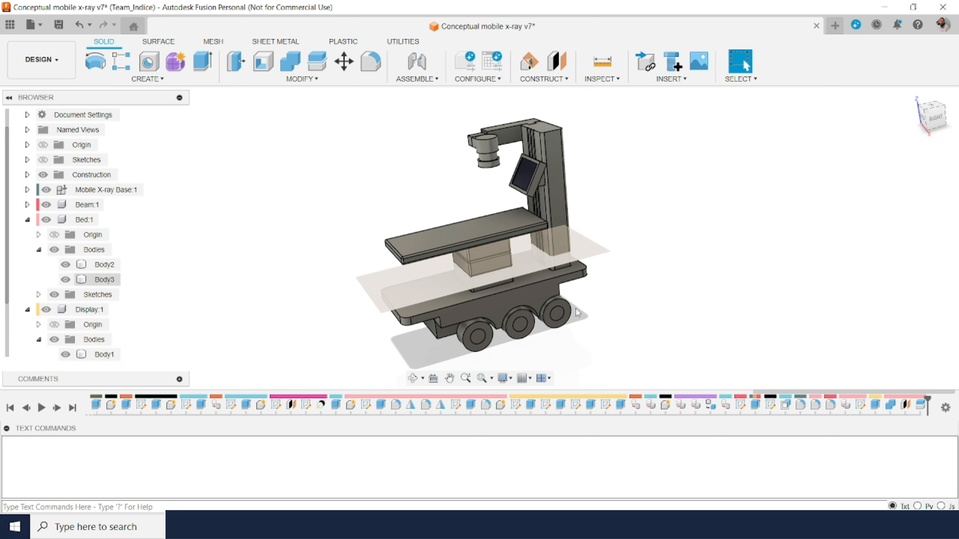
left_click(97, 267)
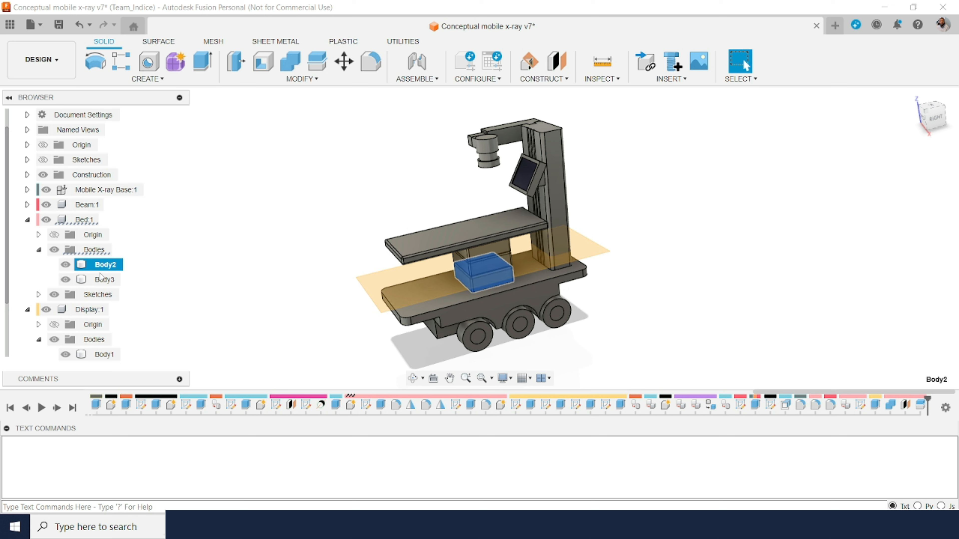
left_click(106, 283)
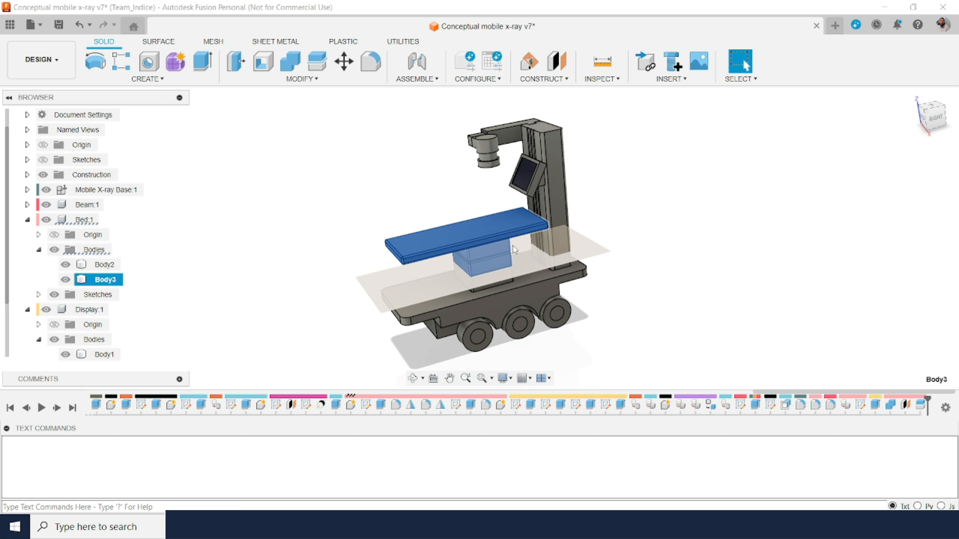
Step: Construct a second offset plane above the existing one, crossing the bed's support column below the tabletop
left_click(557, 64)
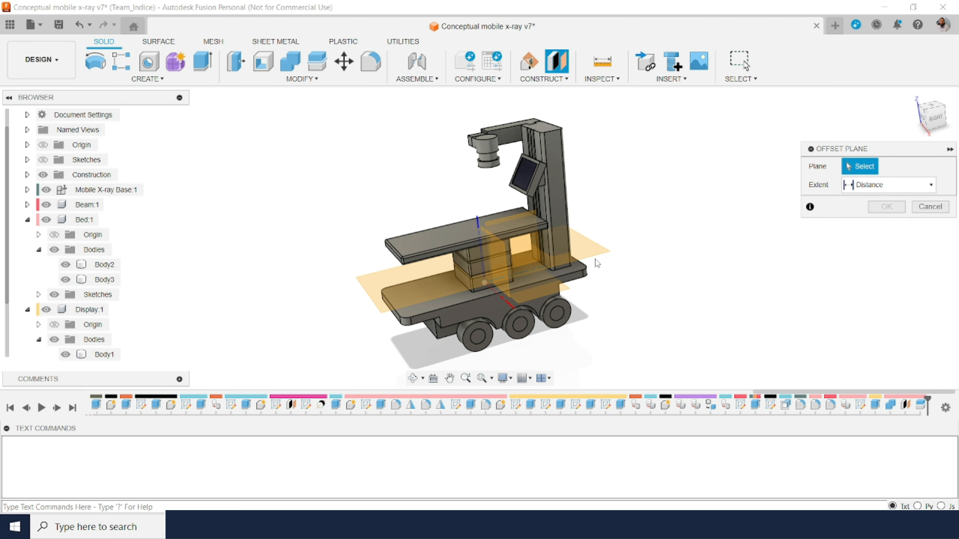
left_click(590, 265)
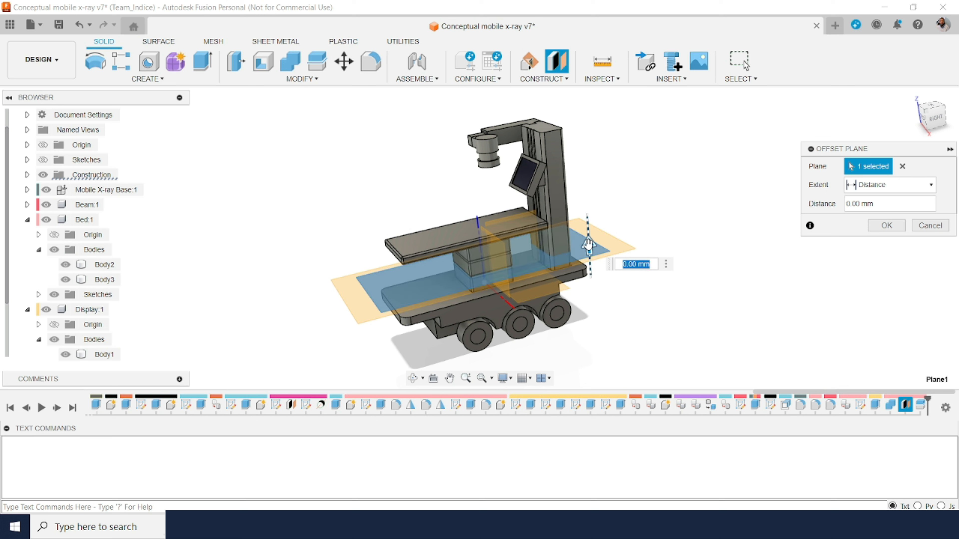
left_click_drag(584, 239, 586, 217)
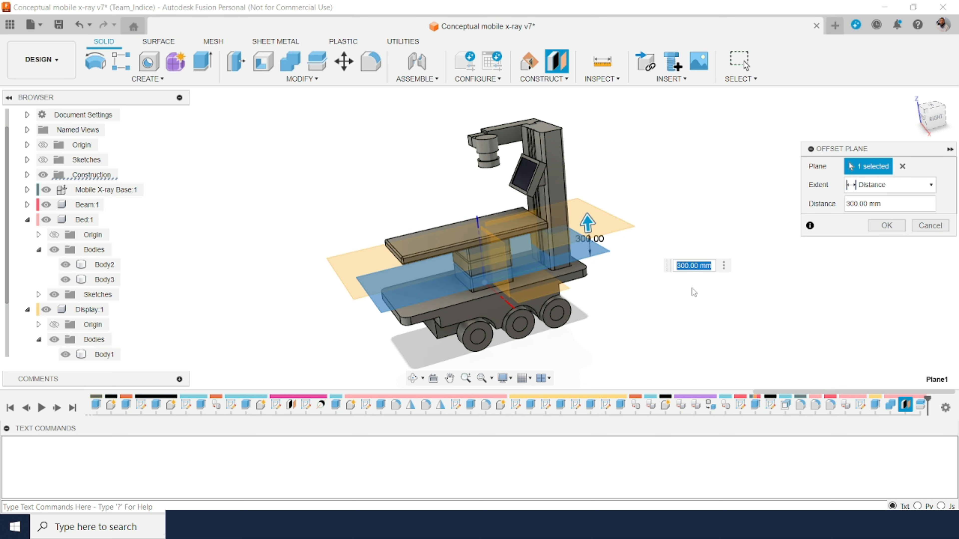
type("300")
key("Return")
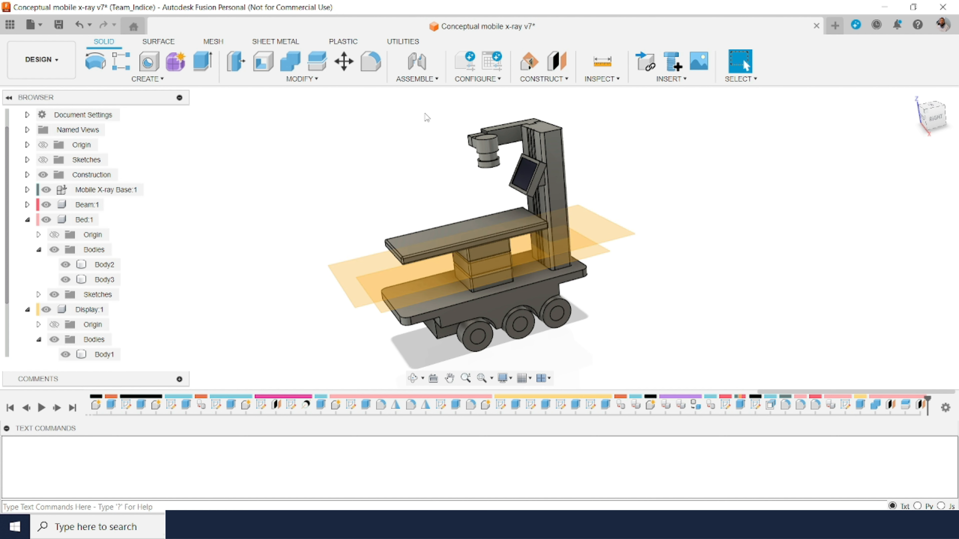
Step: Split Body3 of the Bed component with the second offset plane through the support column
left_click(317, 61)
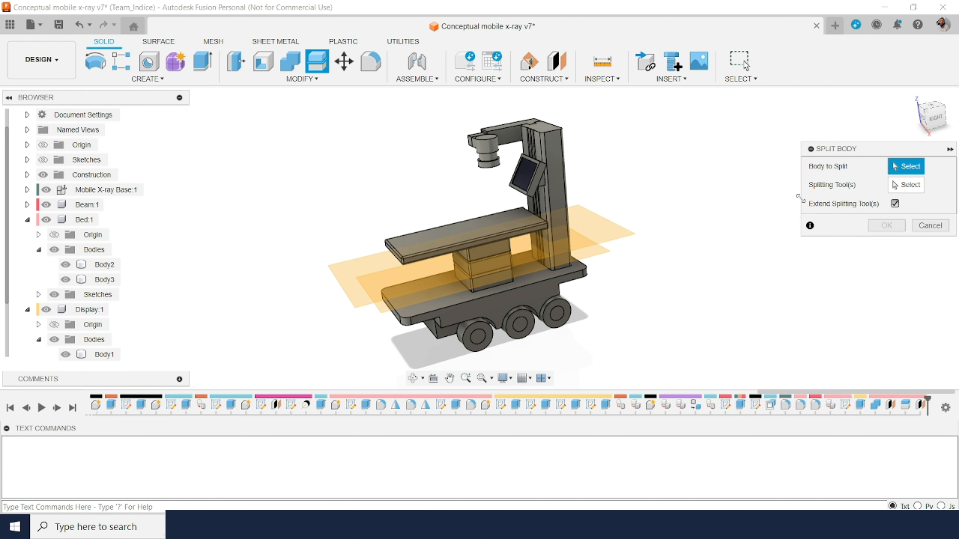
left_click(511, 224)
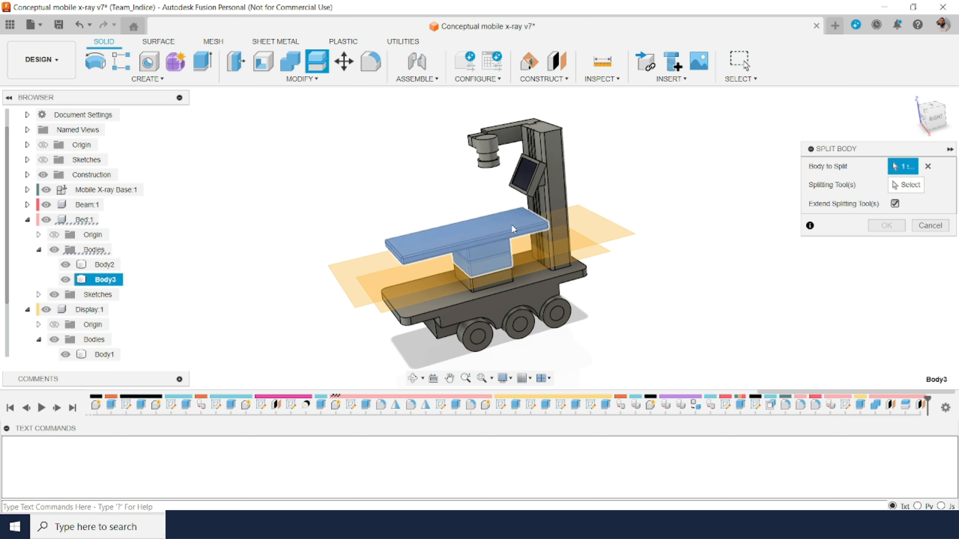
left_click(909, 185)
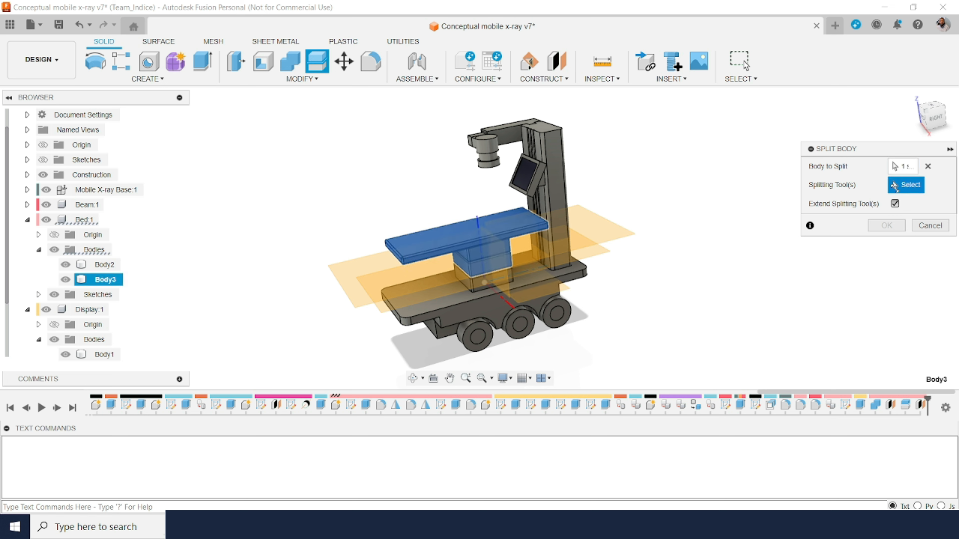
left_click(612, 234)
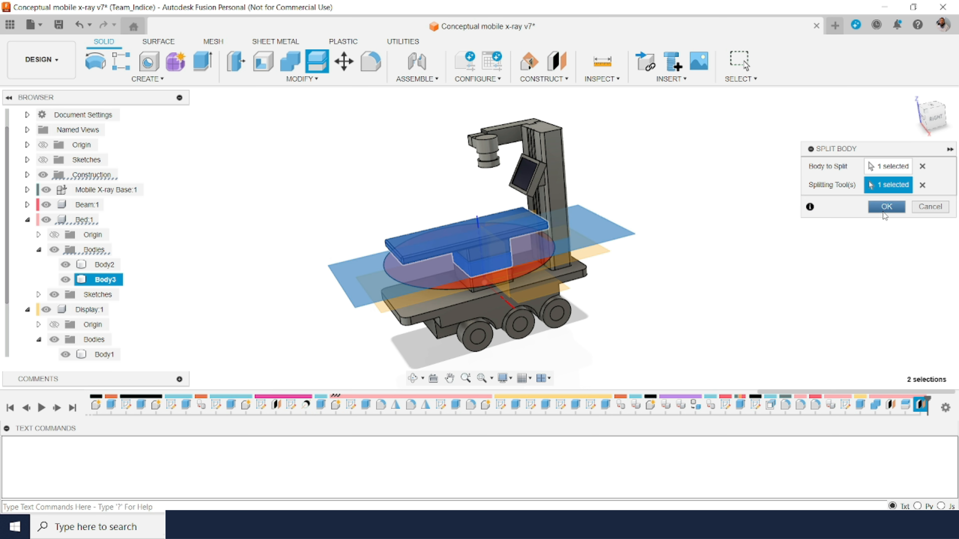
left_click(888, 212)
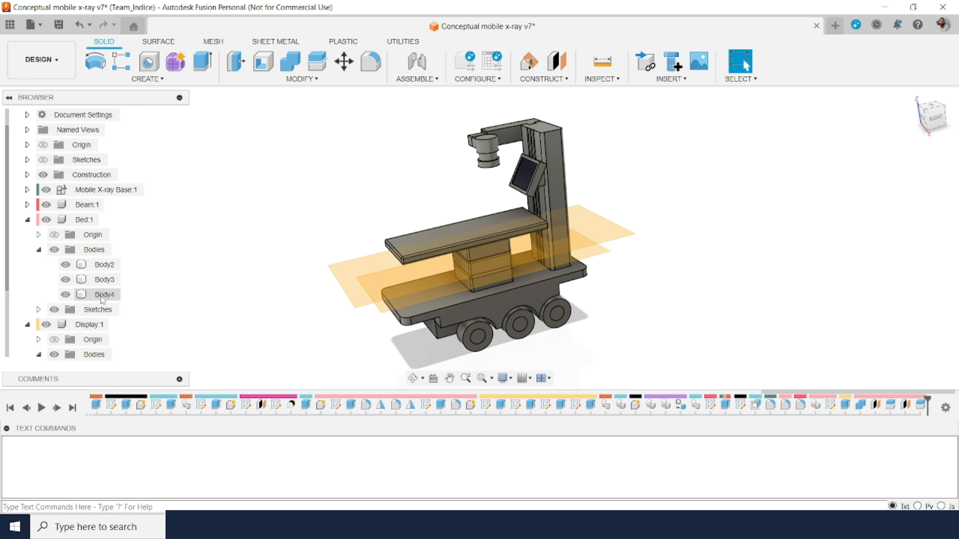
left_click(489, 245)
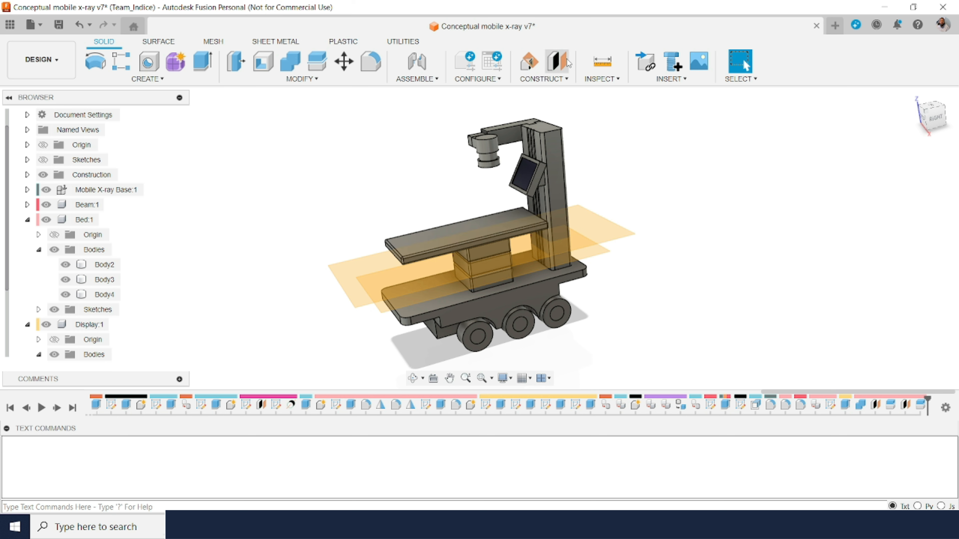
Step: Construct a third plane offset 200 mm above the second offset plane
left_click(557, 63)
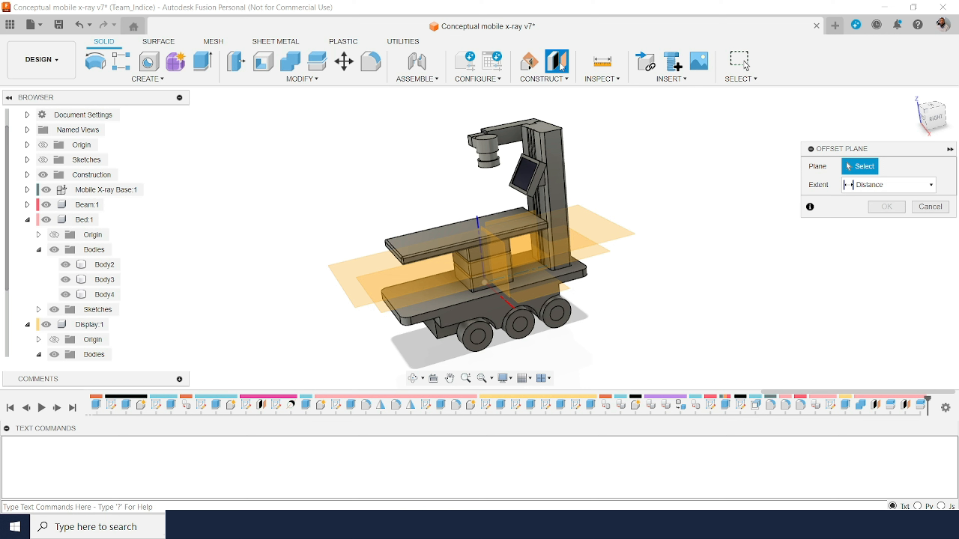
left_click(624, 236)
type("200")
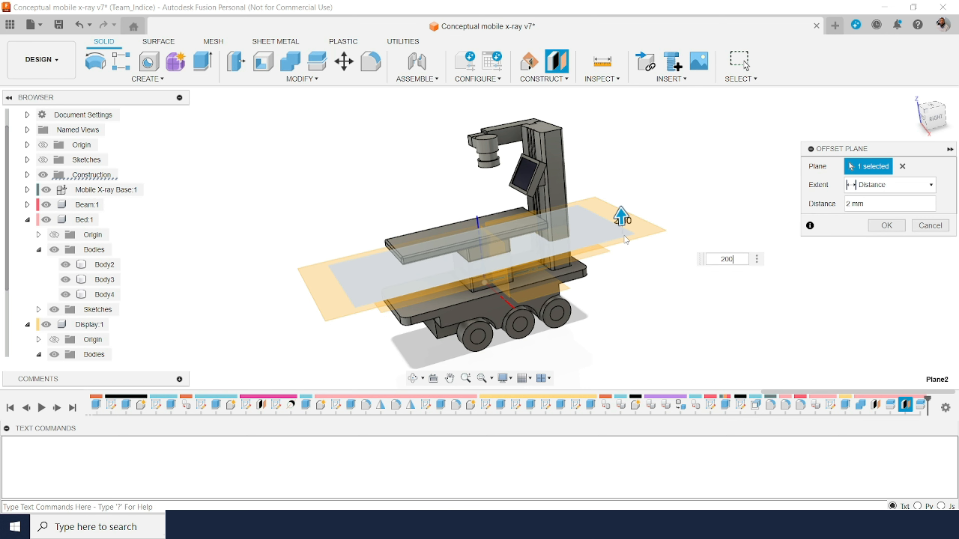
key("Return")
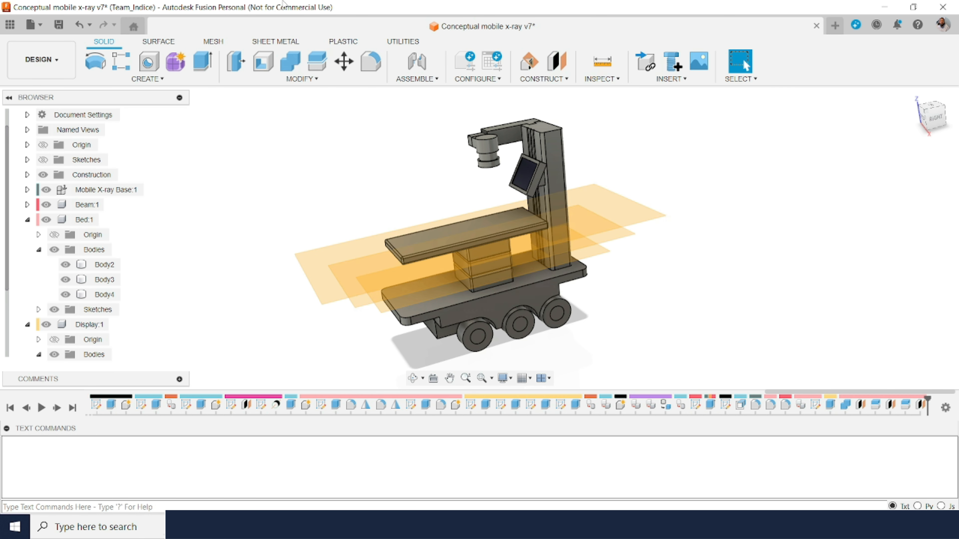
Step: Split Body4 of the Bed component with the uppermost offset plane
left_click(317, 61)
left_click(503, 226)
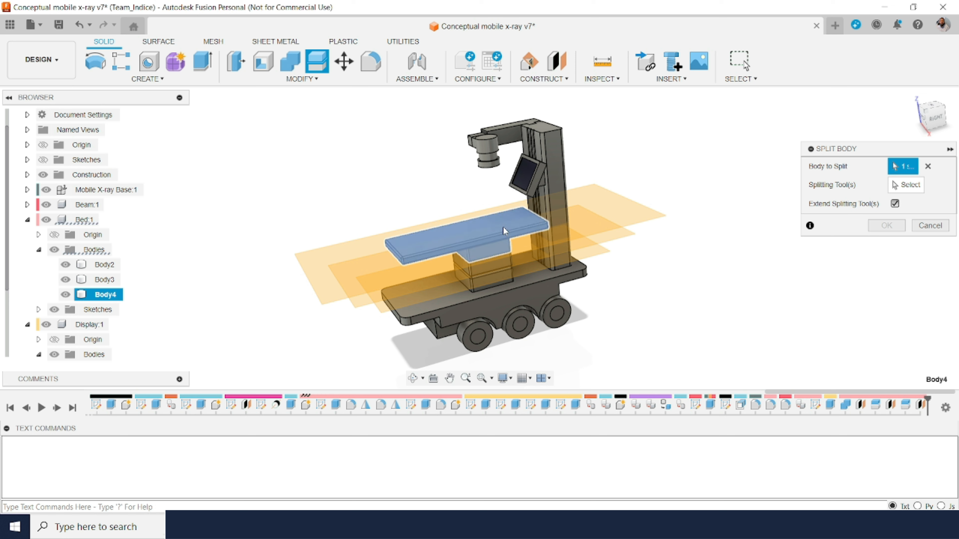
left_click(920, 187)
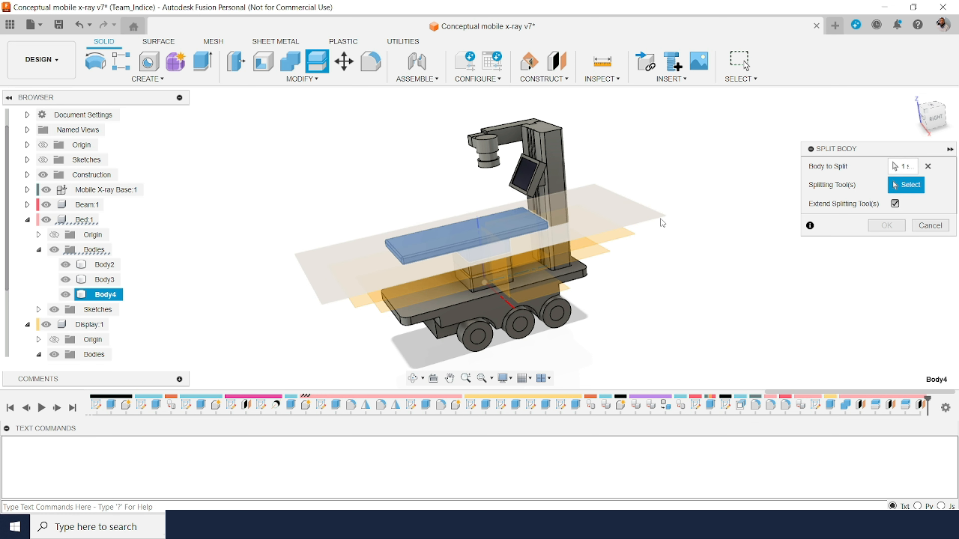
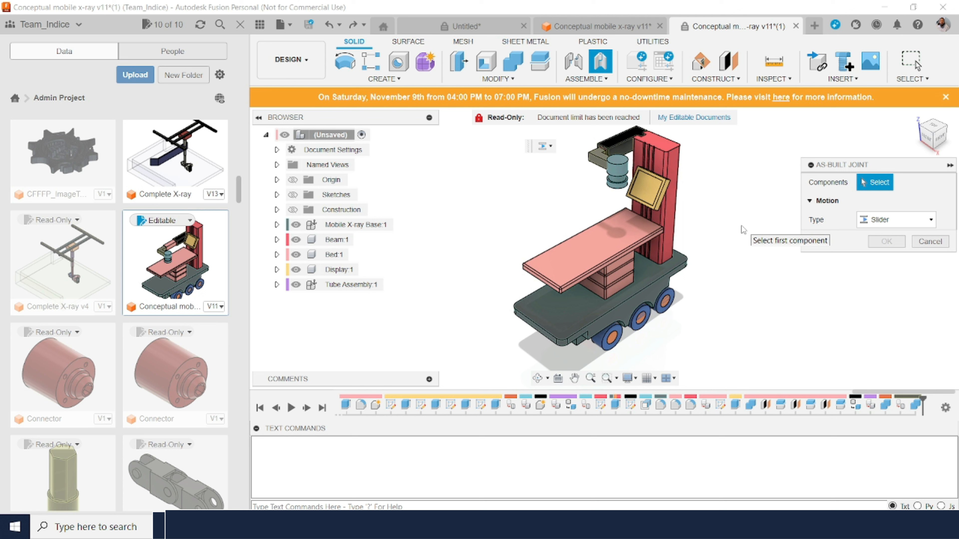
Step: Switch to the untitled design containing the two nested square tubes
left_click(497, 27)
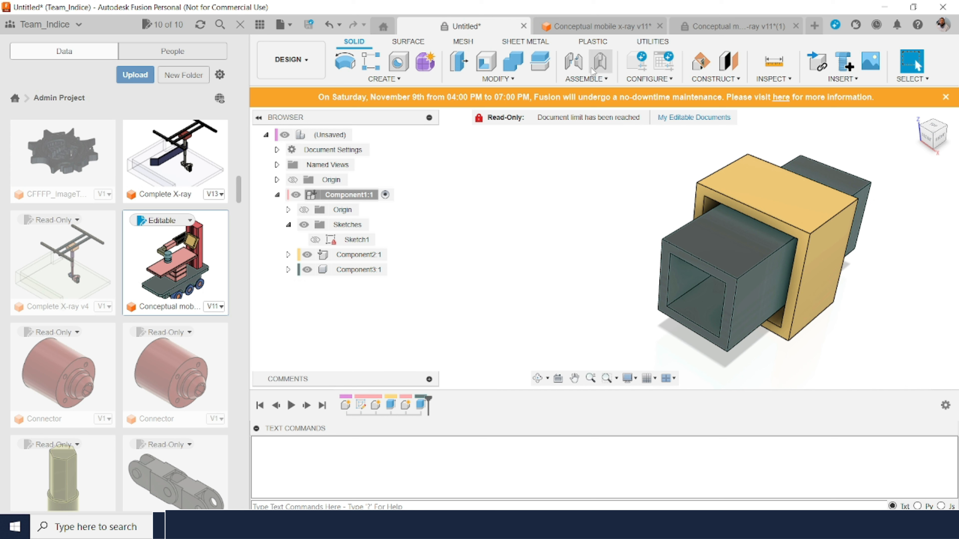
left_click(599, 66)
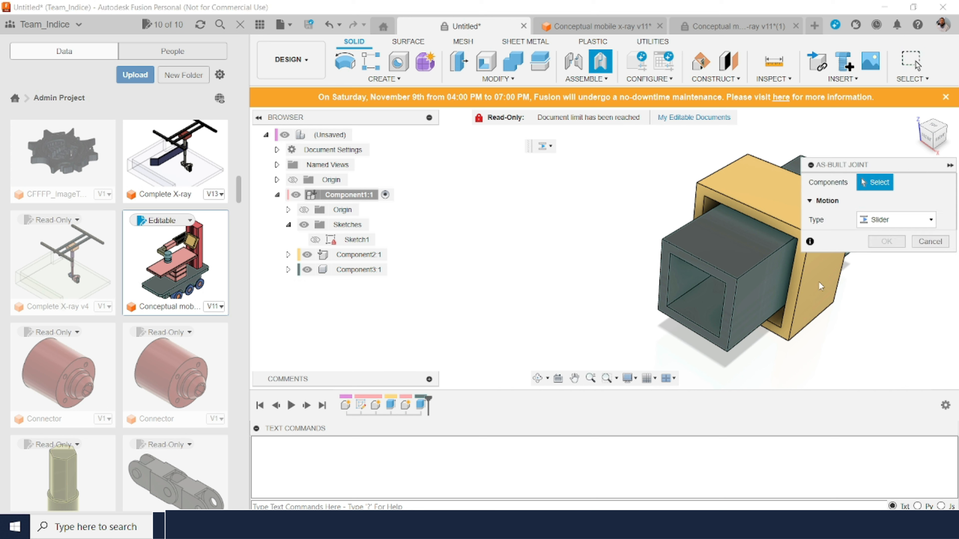
left_click(902, 223)
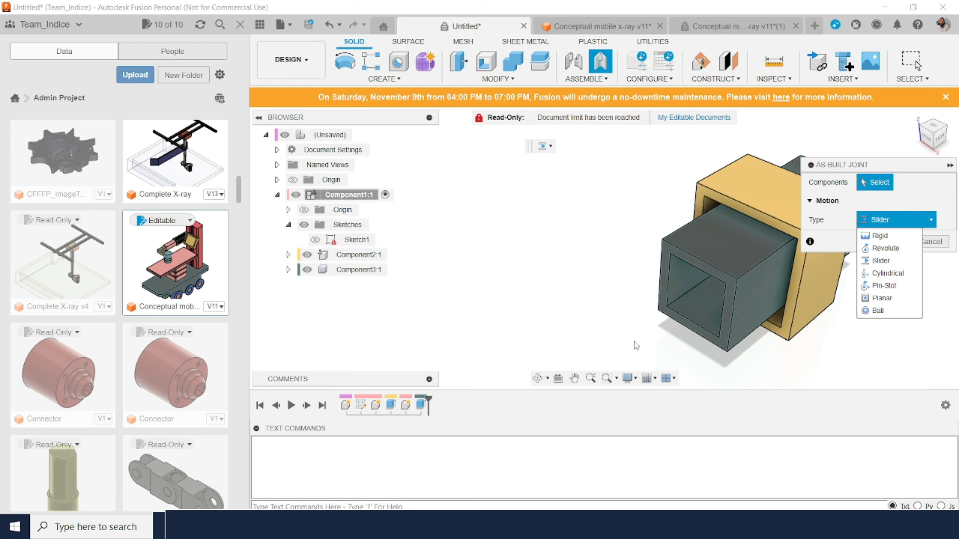
left_click(888, 264)
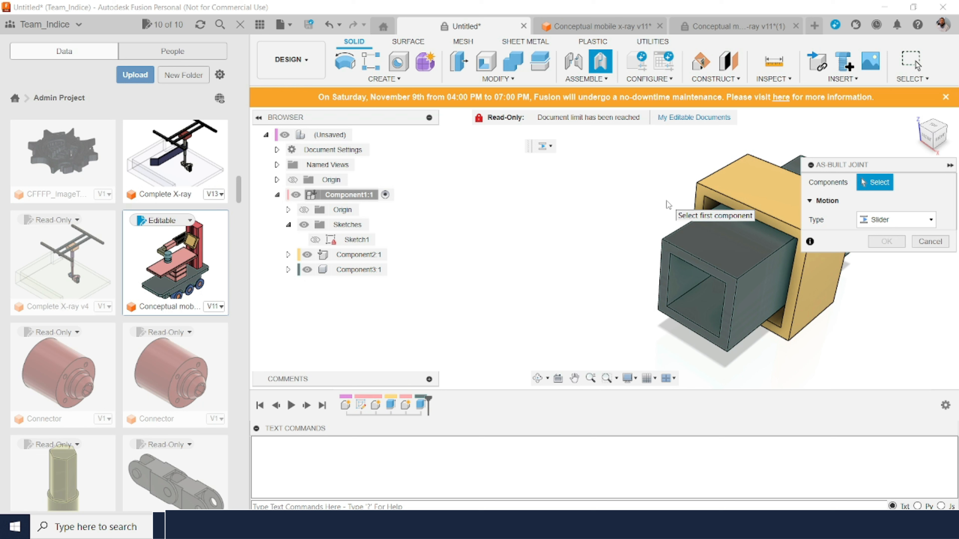
left_click(712, 254)
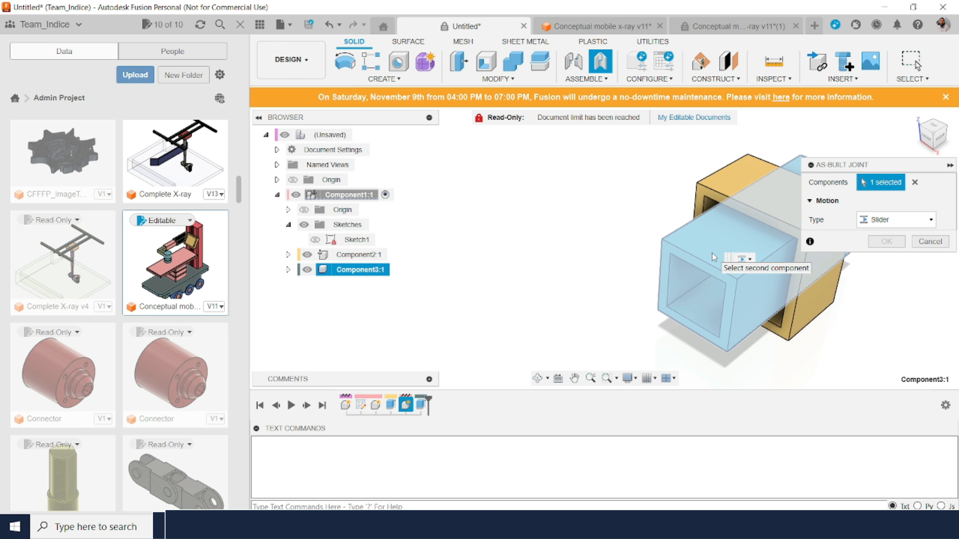
left_click(727, 182)
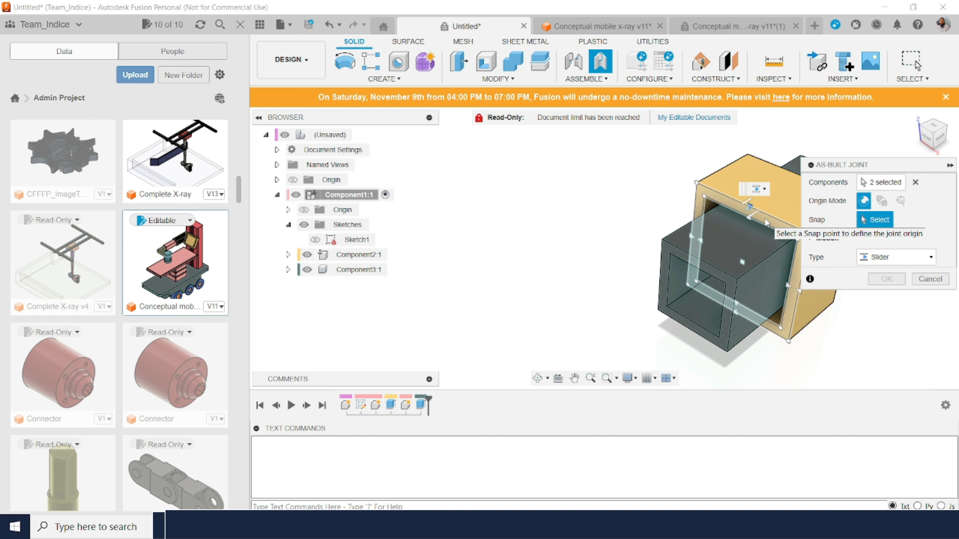
left_click(765, 223)
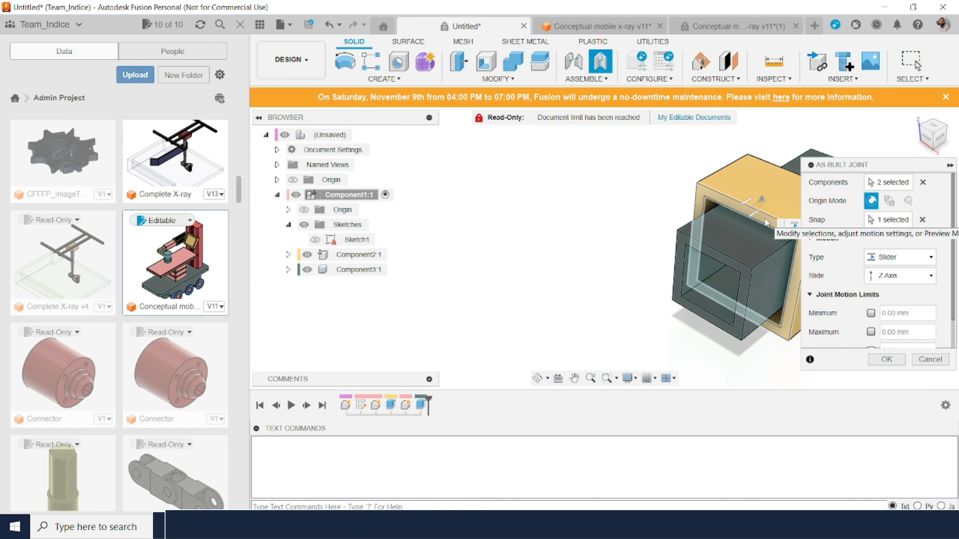
left_click(922, 220)
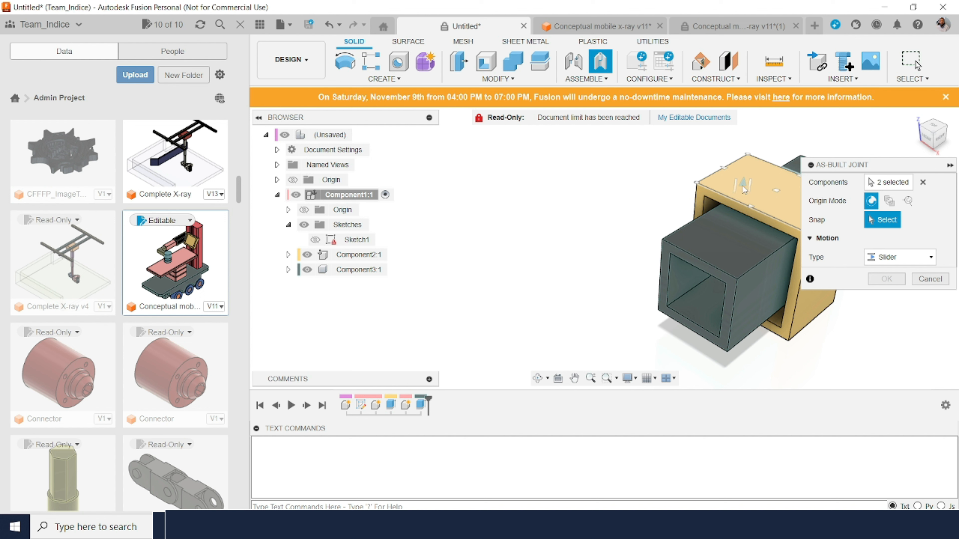
left_click(743, 190)
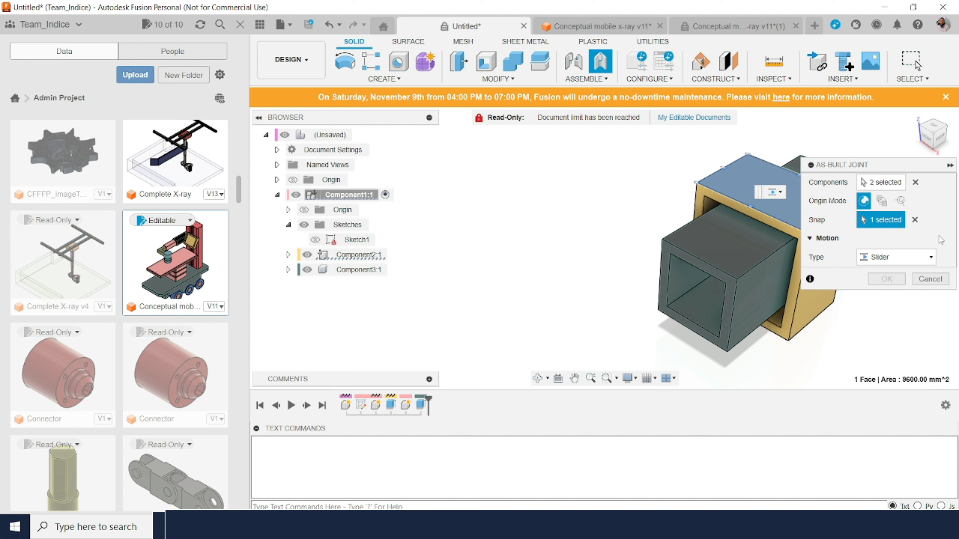
left_click(914, 220)
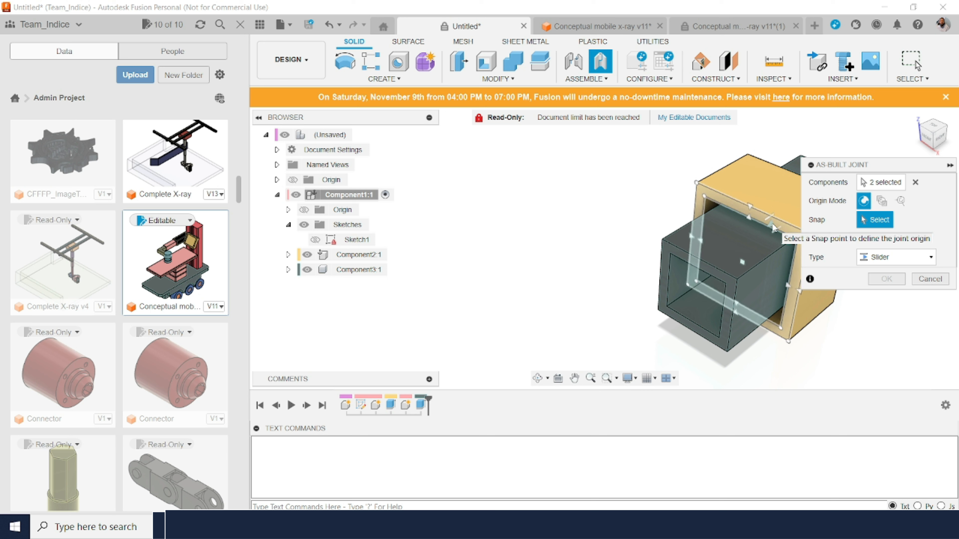
left_click(773, 225)
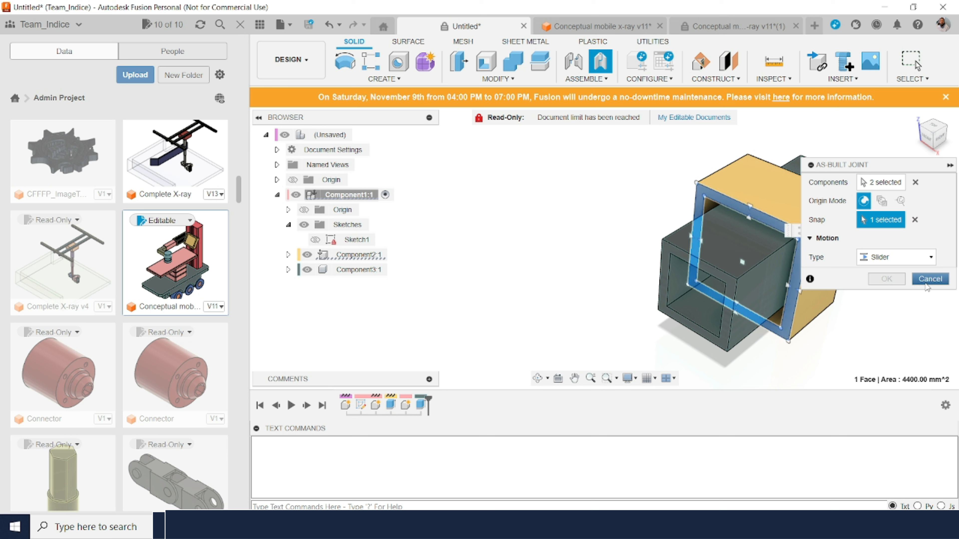
left_click(929, 279)
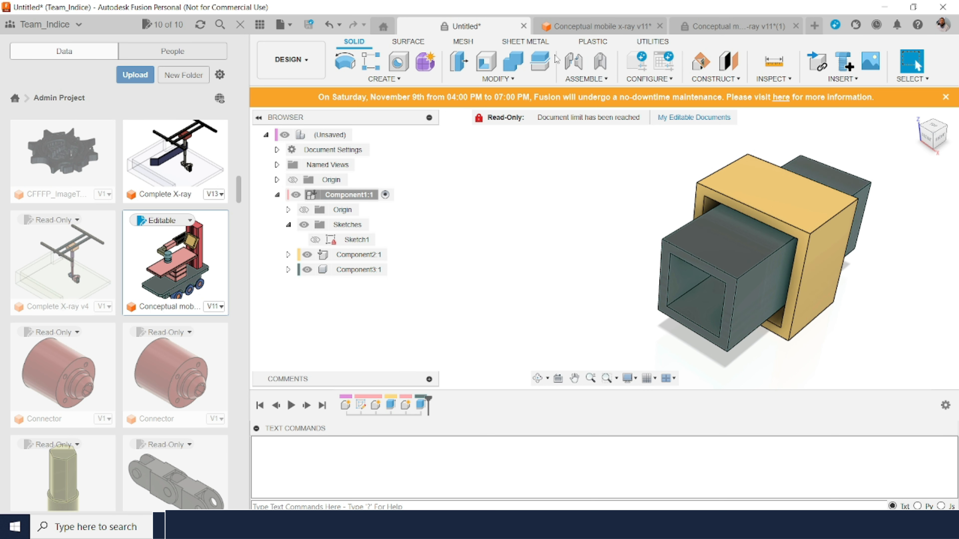
Step: Define a slider as-built joint between Component3 and Component2, with its origin at the midpoint of the outer tube's upper inner edge
left_click(603, 64)
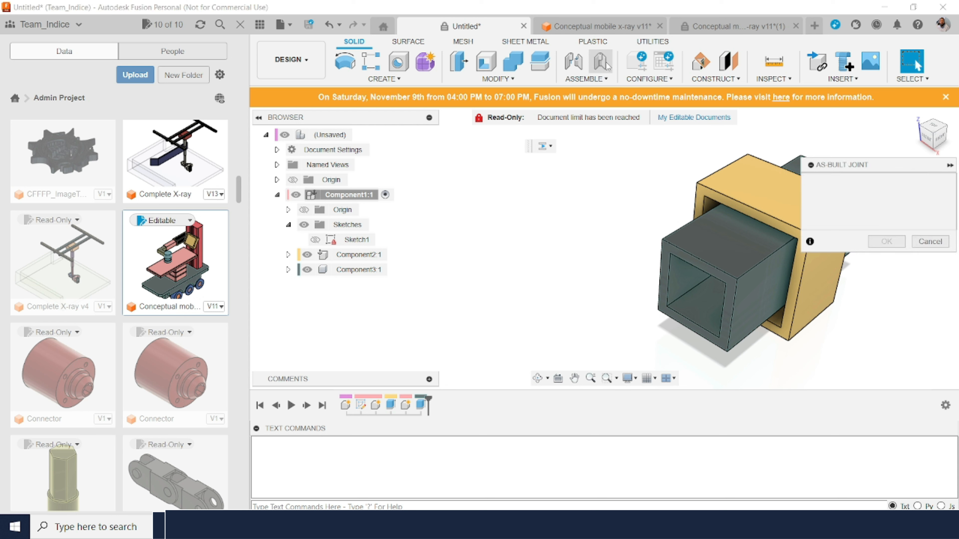
left_click(725, 244)
left_click(728, 177)
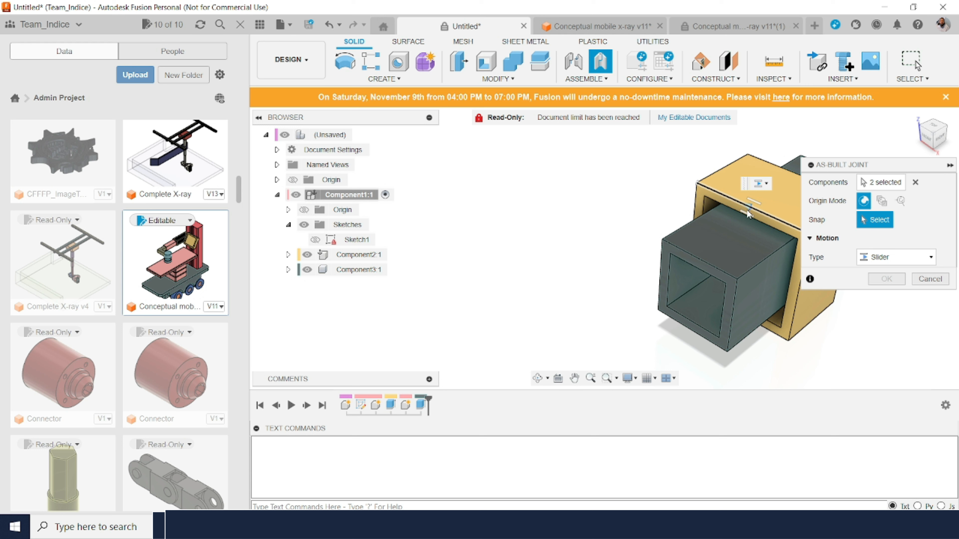
left_click(748, 214)
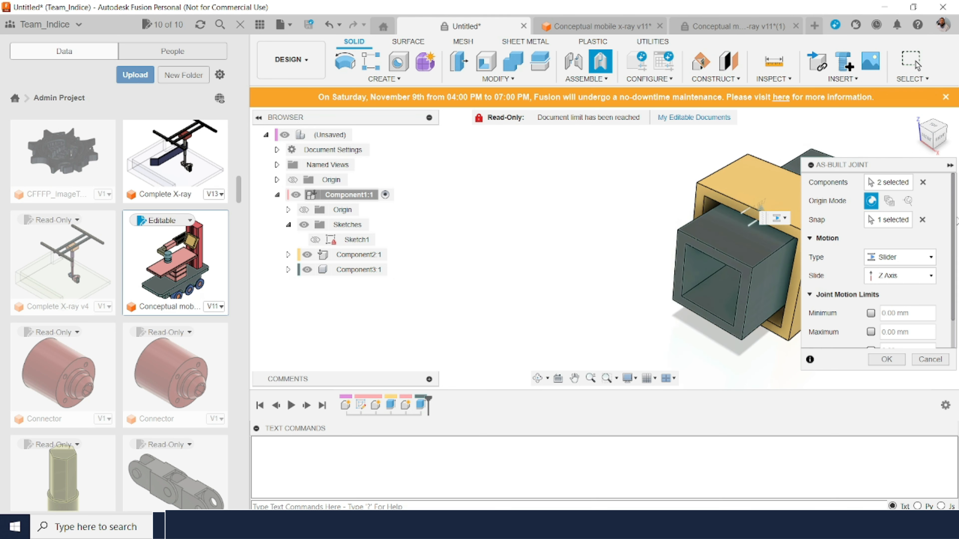
Step: Limit the slider joint's travel to a maximum of 60 mm and a minimum of -60 mm, and create the joint
scroll(955, 249, "down", 2)
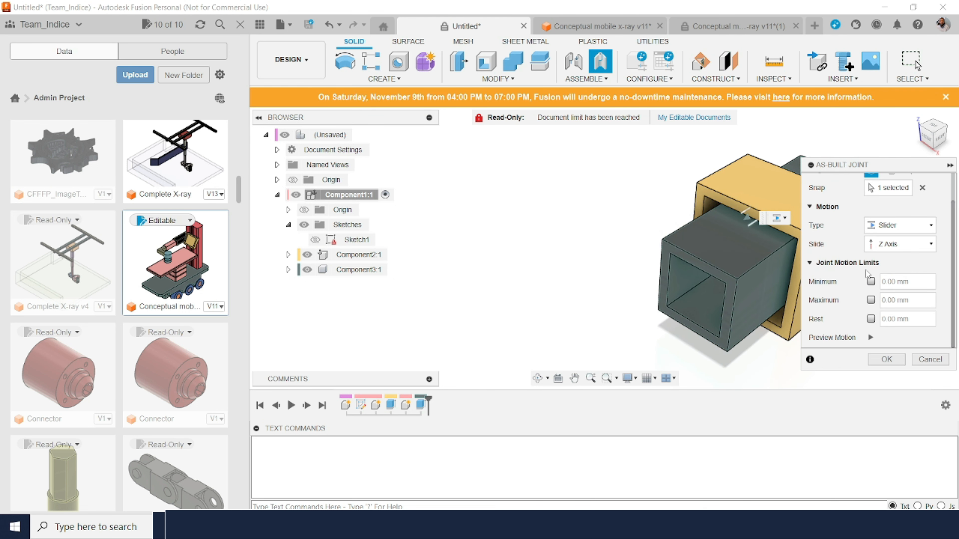
left_click(868, 300)
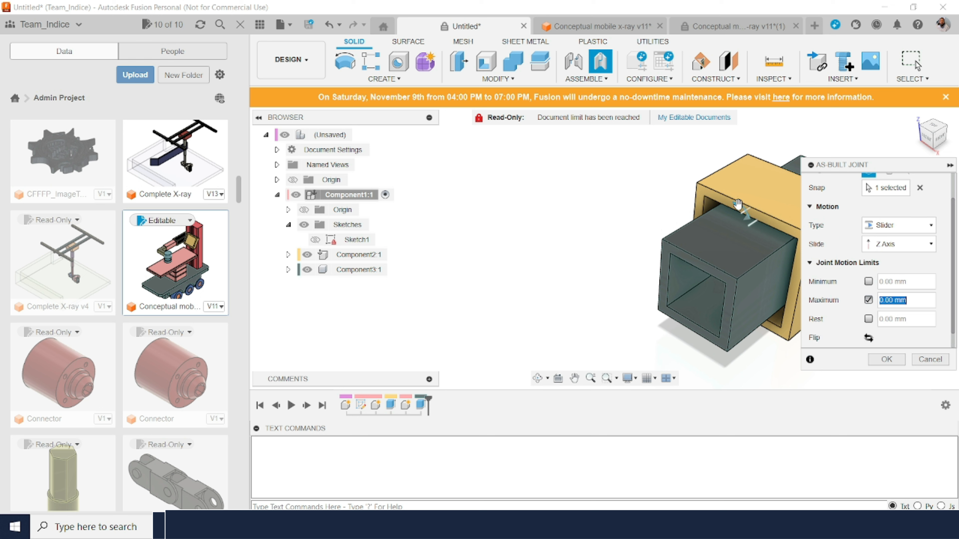
left_click_drag(737, 204, 712, 254)
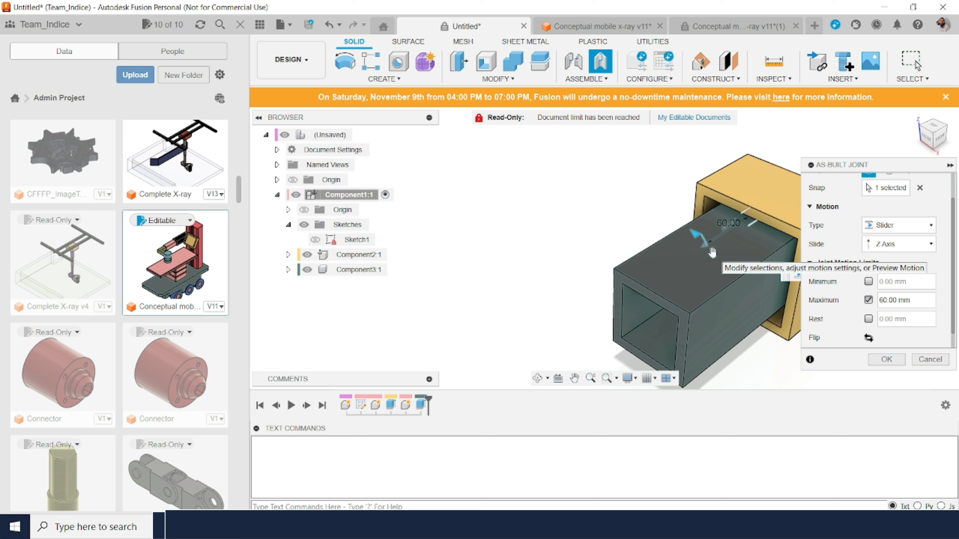
left_click(868, 281)
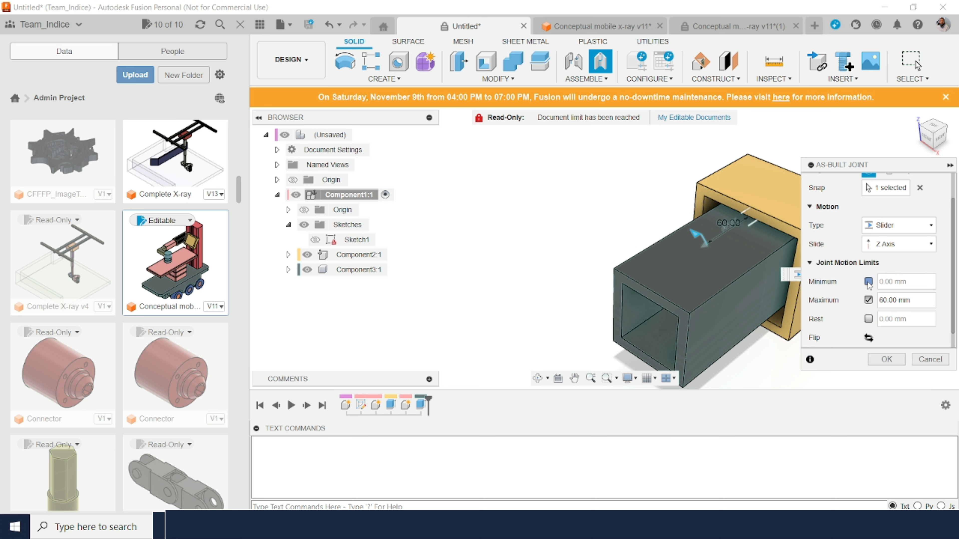
left_click(890, 284)
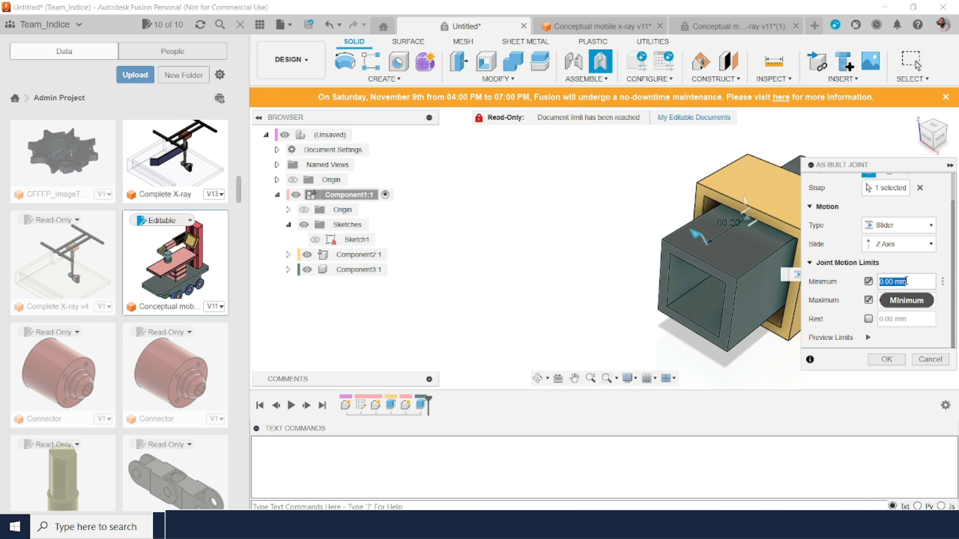
type("-60")
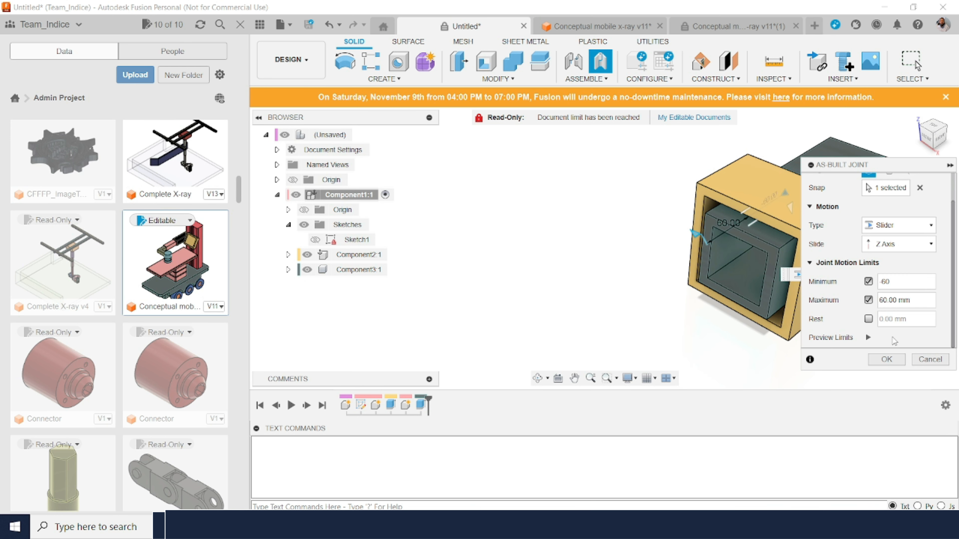
left_click(895, 363)
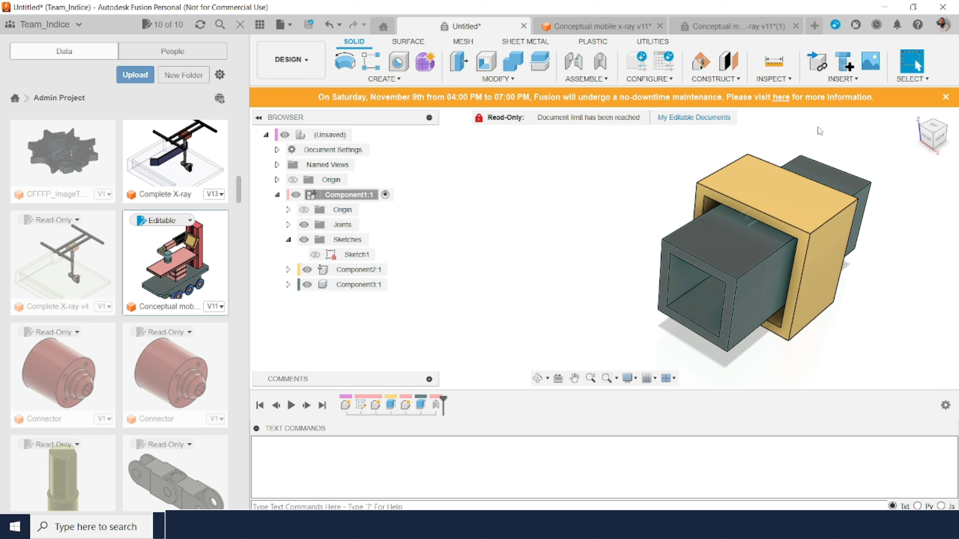
Step: Slide the inner square tube backward through the outer tube to test the joint's motion
left_click(915, 116)
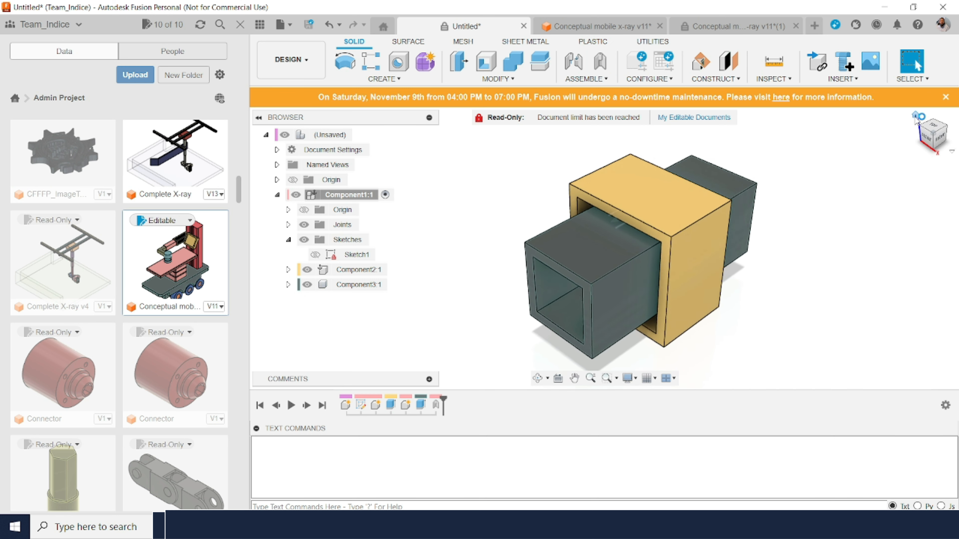
left_click(560, 280)
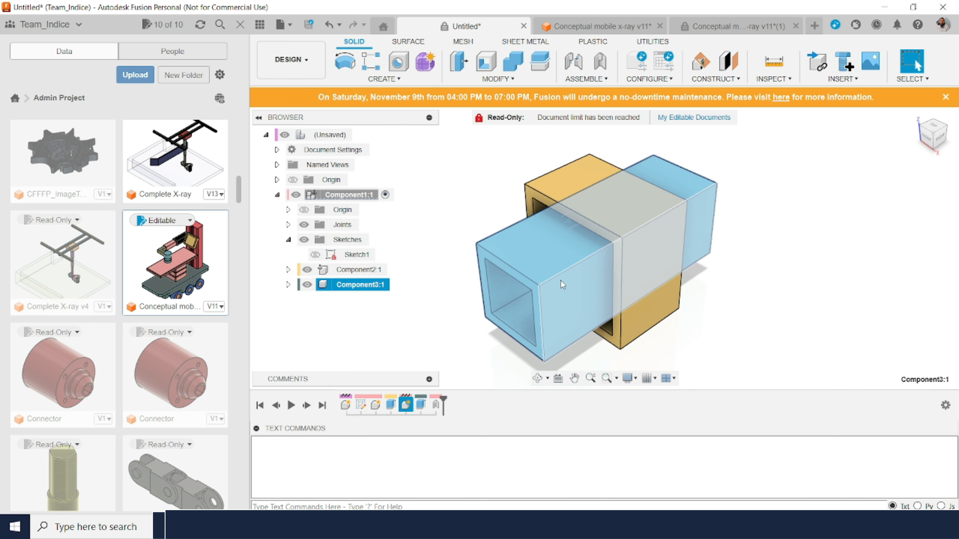
left_click_drag(560, 281, 717, 171)
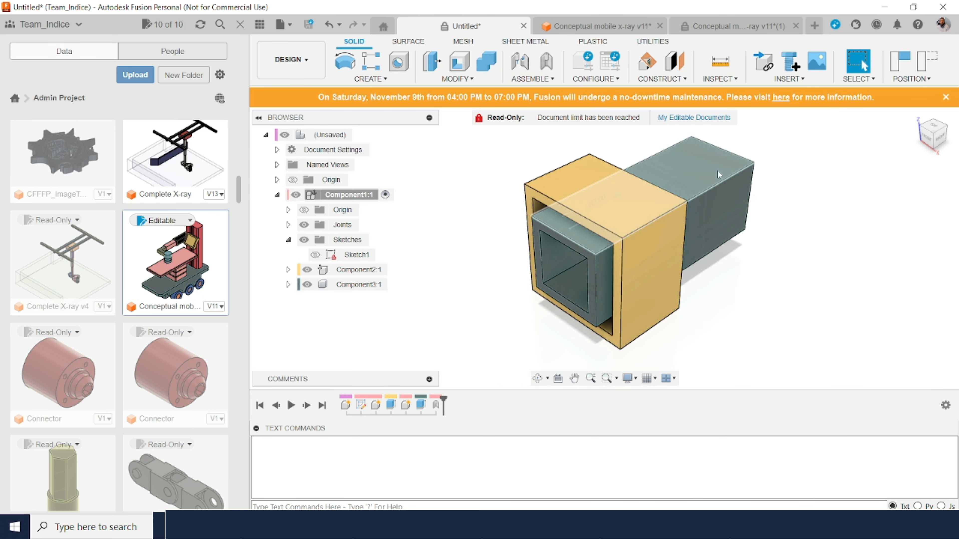
Step: Switch back to the Conceptual mobile x-ray v11*(1) design
left_click(746, 18)
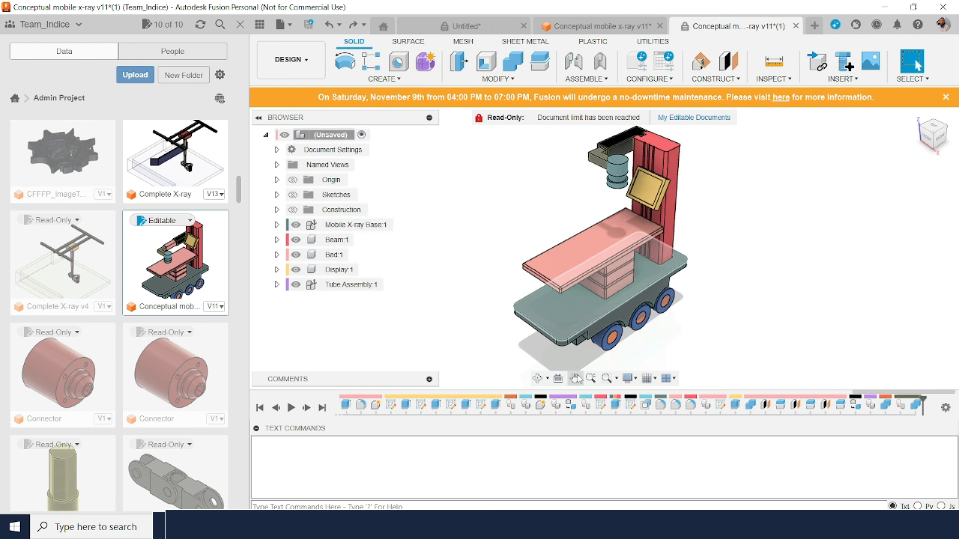
left_click(538, 378)
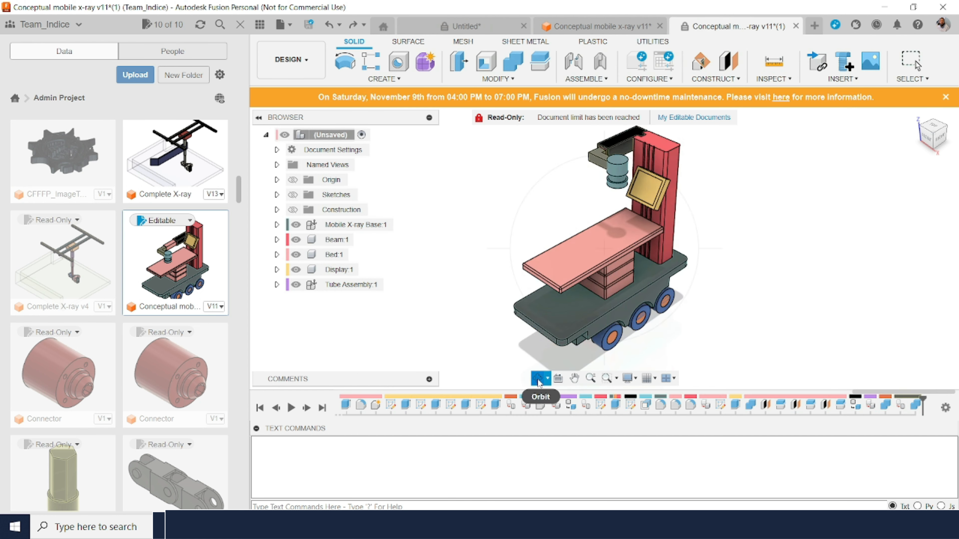
key("Escape")
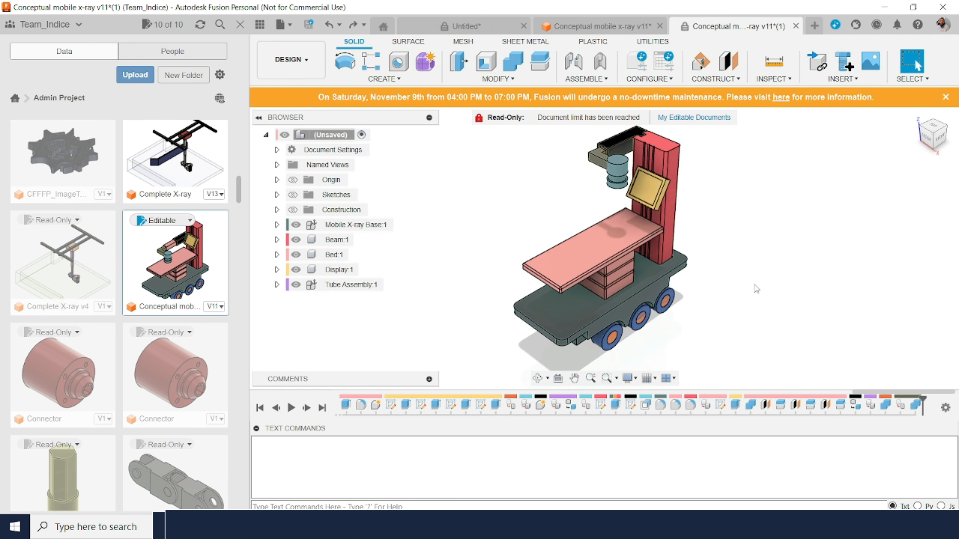
Step: Create a rigid as-built joint between the Mobile X-ray Base and the Beam
left_click(602, 81)
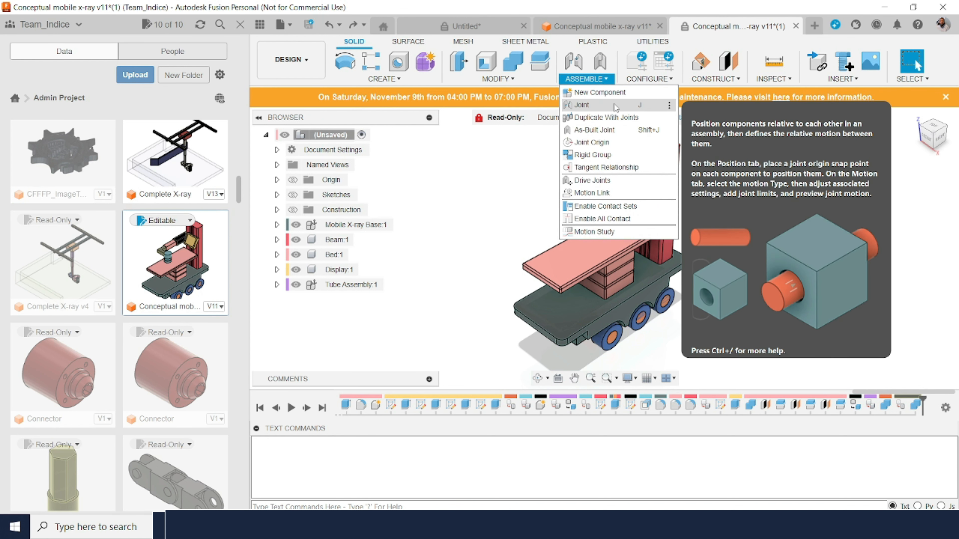
left_click(614, 104)
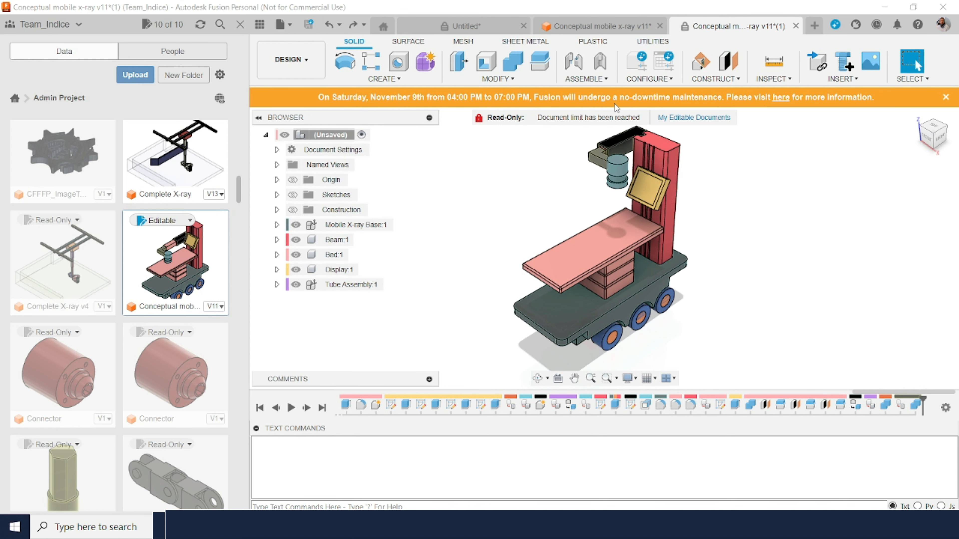
left_click(606, 81)
left_click(604, 66)
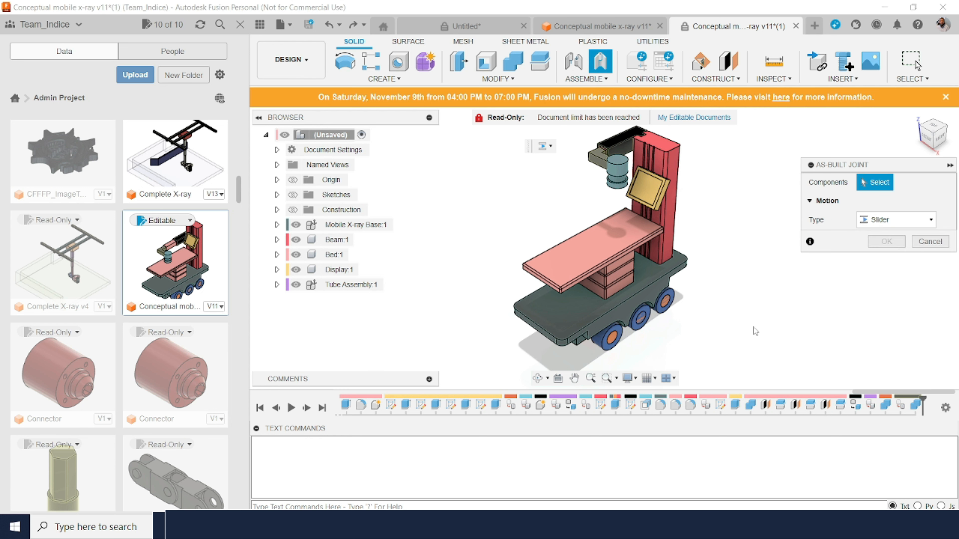
left_click(646, 287)
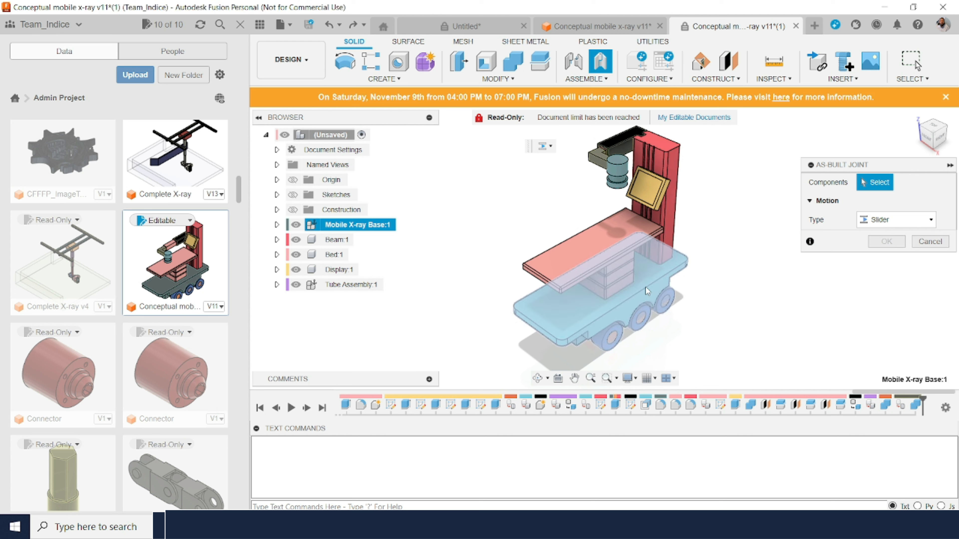
left_click(671, 209)
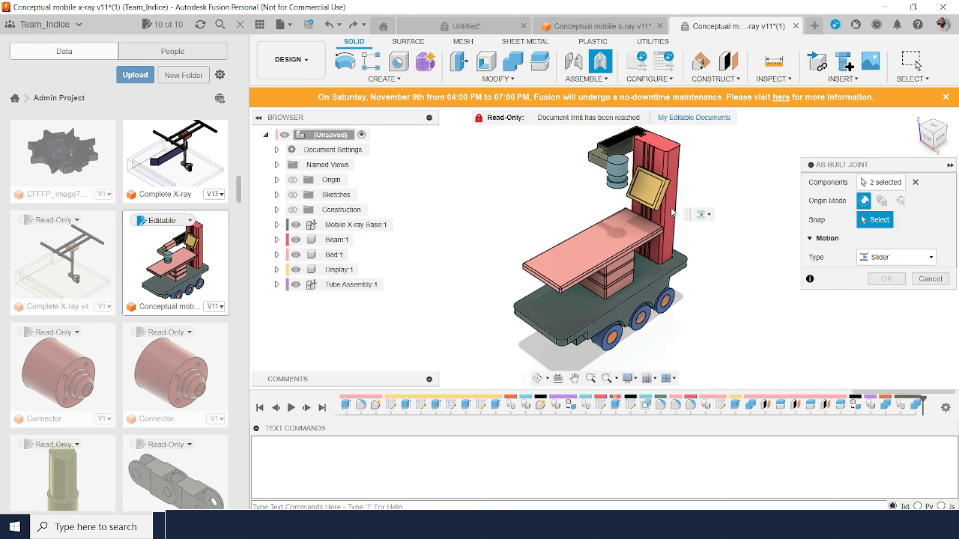
left_click(908, 256)
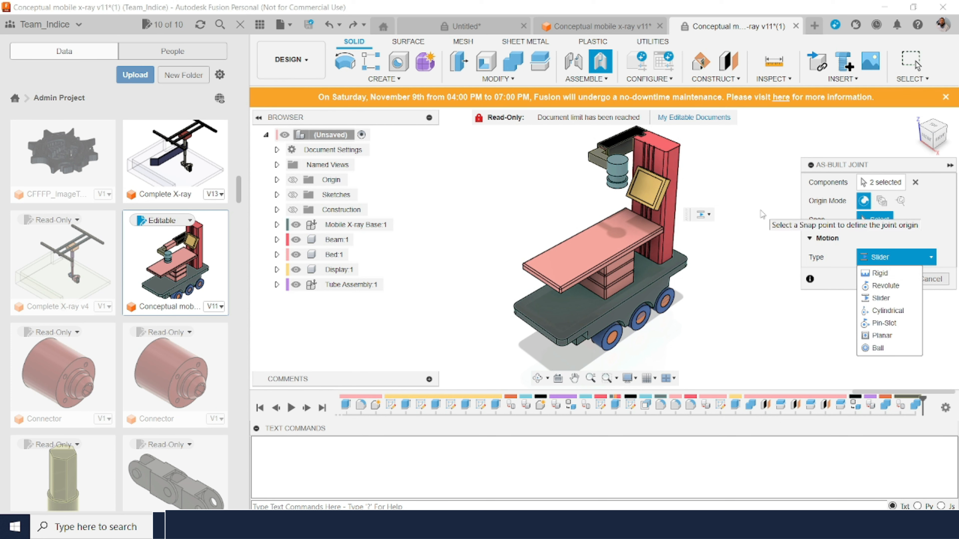
left_click(900, 275)
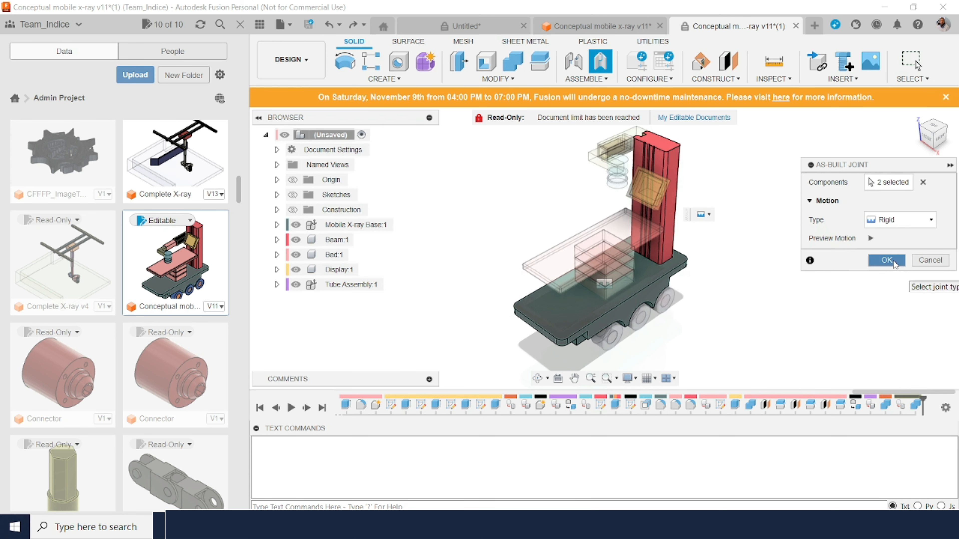
left_click(886, 261)
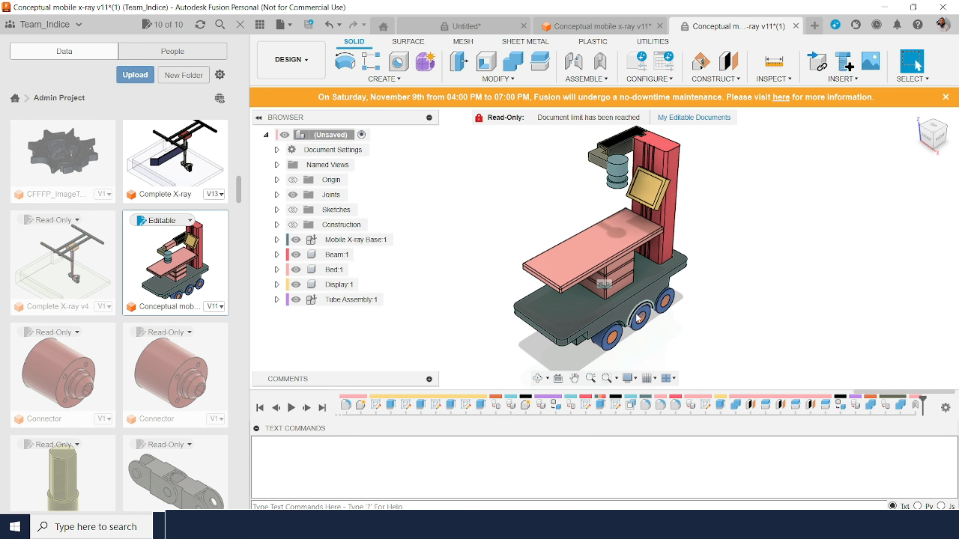
Step: Define a slider as-built joint between Tube Slider 1st Part and the Beam, with its origin on the beam's top face
left_click(538, 378)
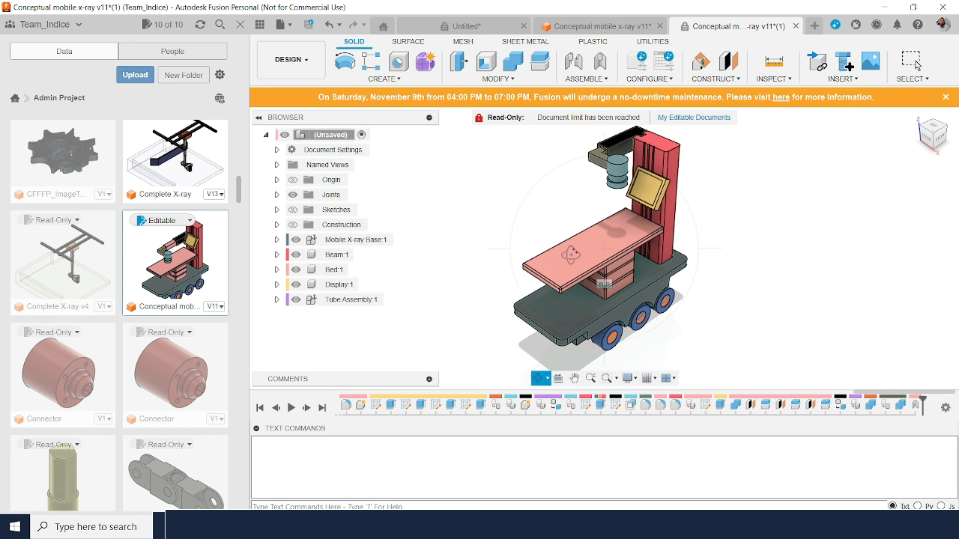
left_click_drag(698, 249, 727, 194)
key("Escape")
left_click(589, 380)
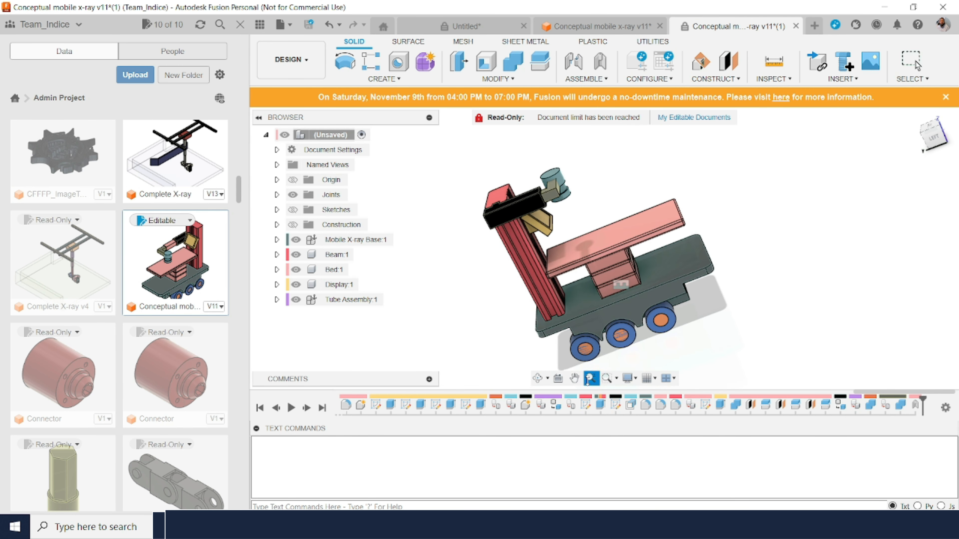
mouse_move(493, 228)
left_mouse_down()
mouse_move(502, 198)
mouse_move(500, 240)
left_mouse_up()
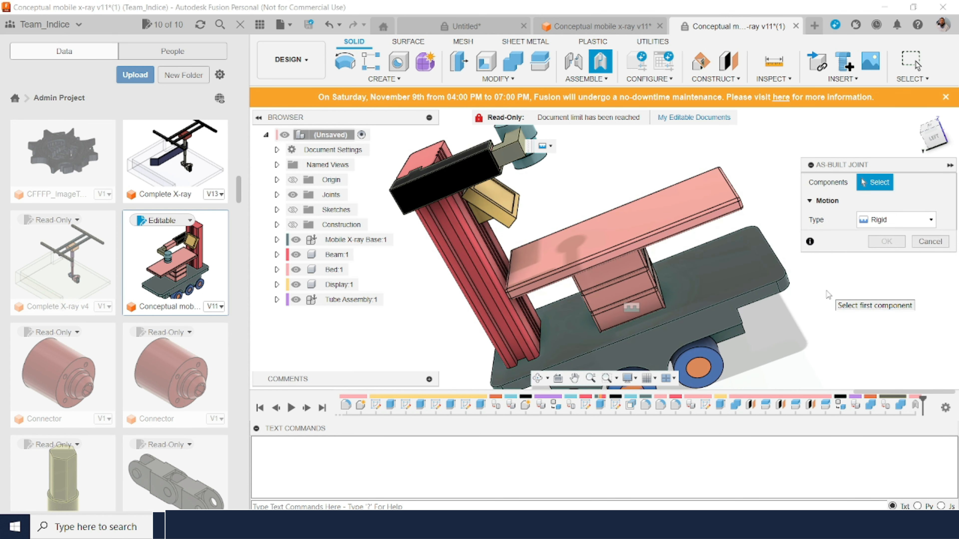
left_click(922, 223)
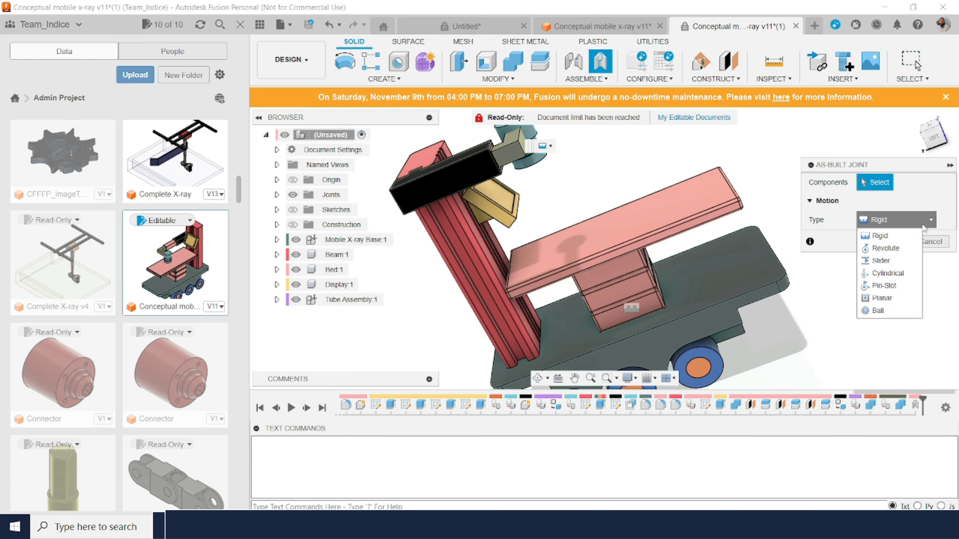
left_click(897, 262)
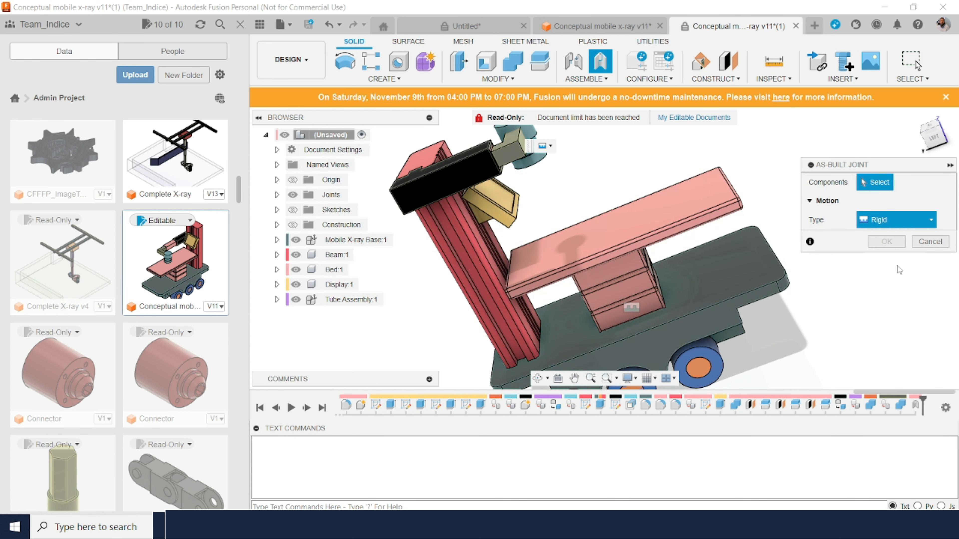
left_click(463, 170)
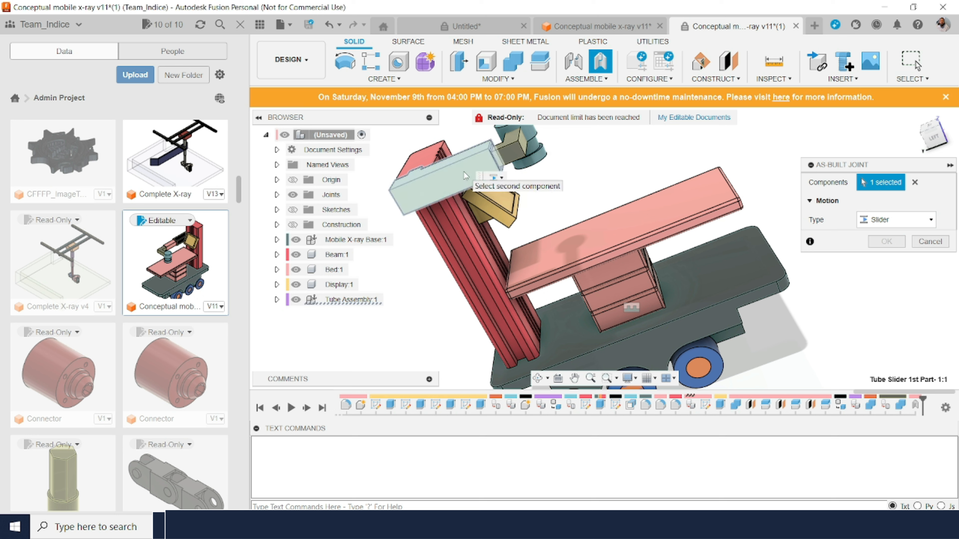
left_click(430, 152)
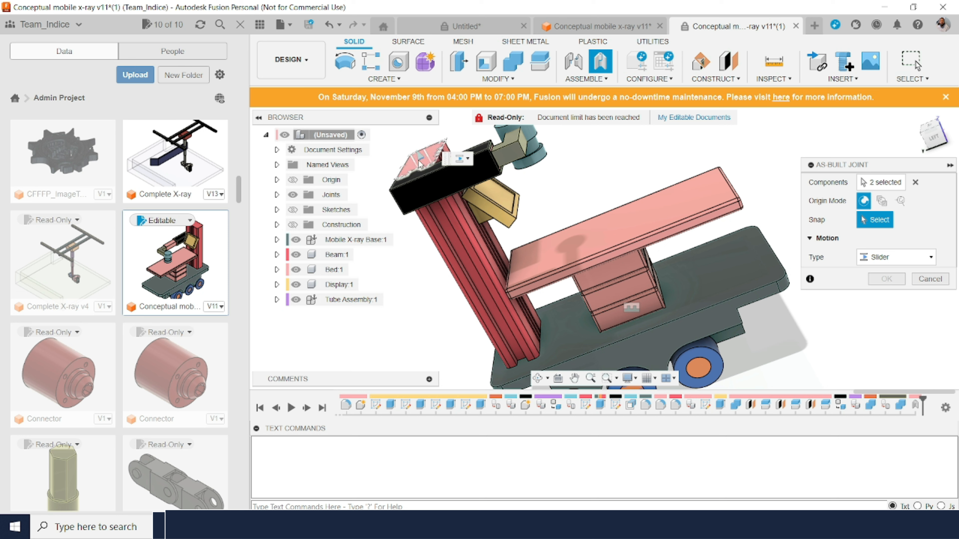
left_click(419, 162)
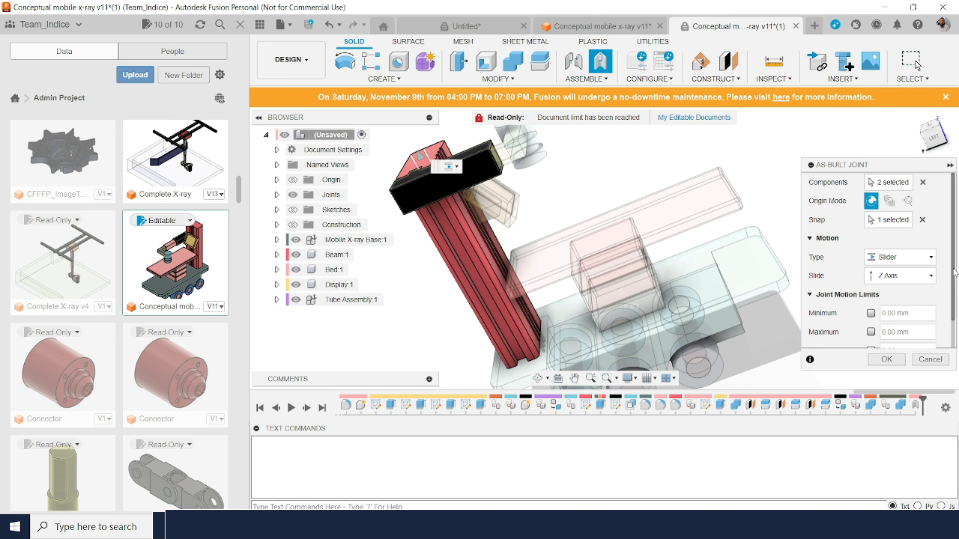
Step: Enable the slider joint's minimum and maximum motion limits, with the maximum at 0 mm and the minimum at -400 mm
scroll(954, 308, "down", 1)
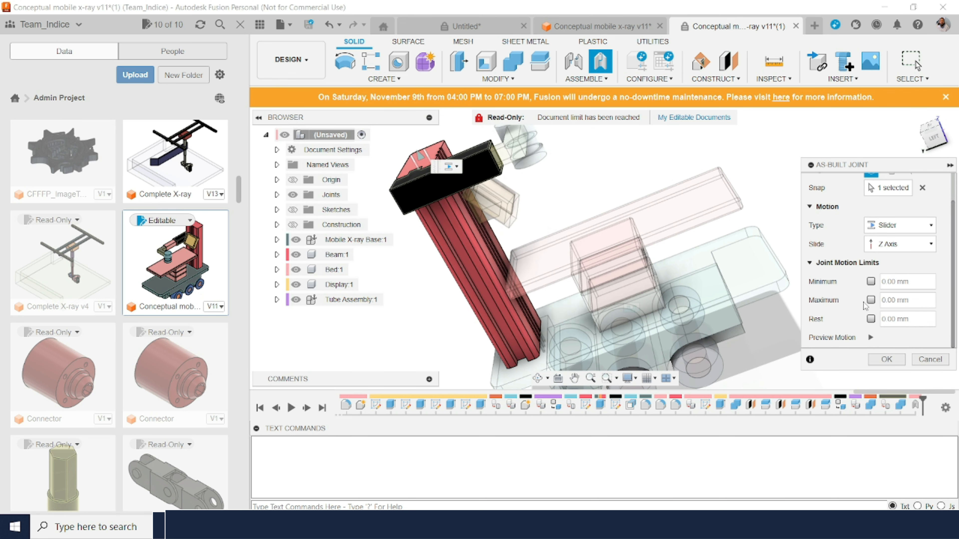
left_click(871, 282)
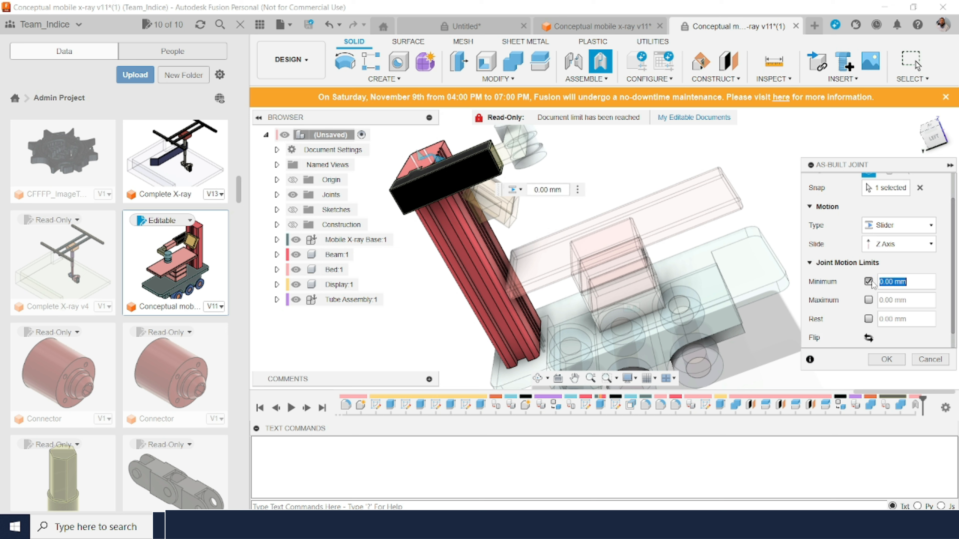
left_click(869, 301)
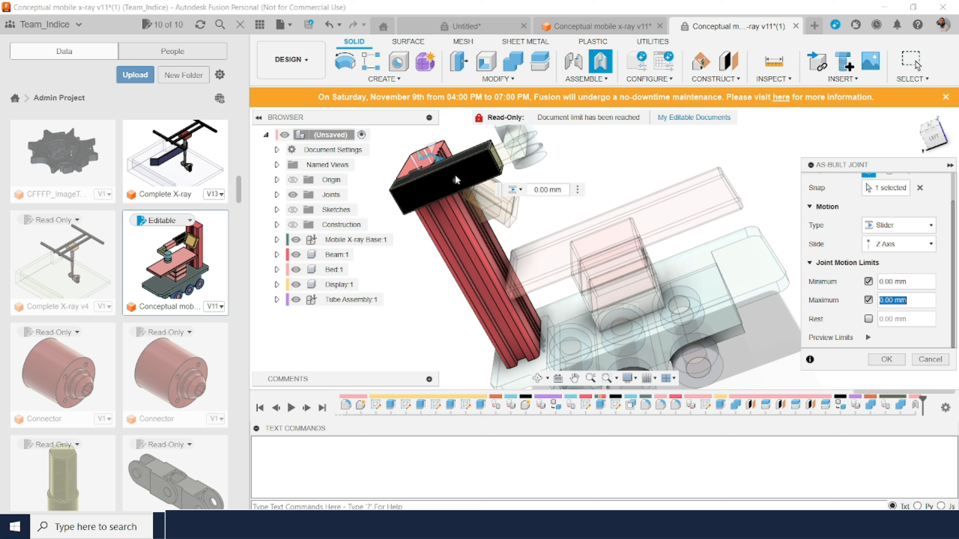
left_click_drag(455, 175, 464, 205)
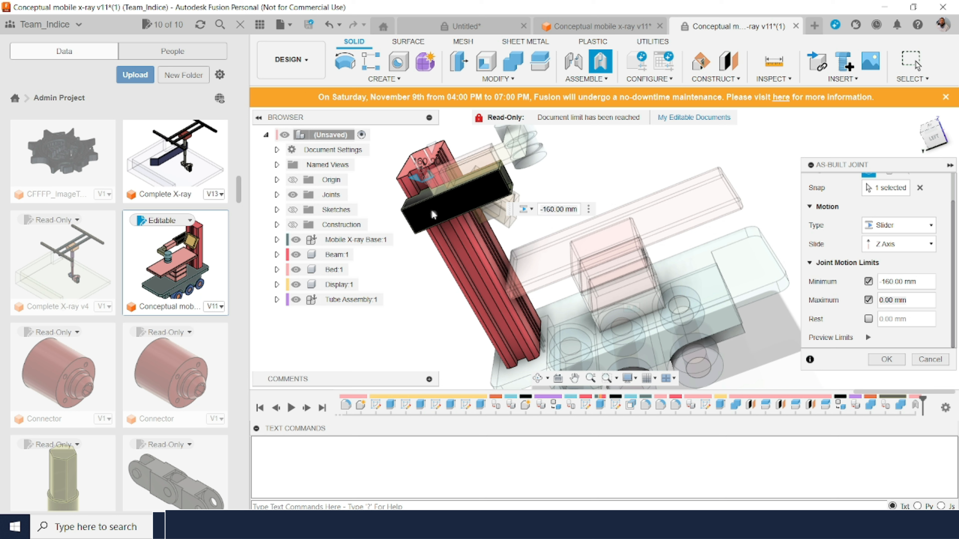
left_click_drag(430, 209, 431, 210)
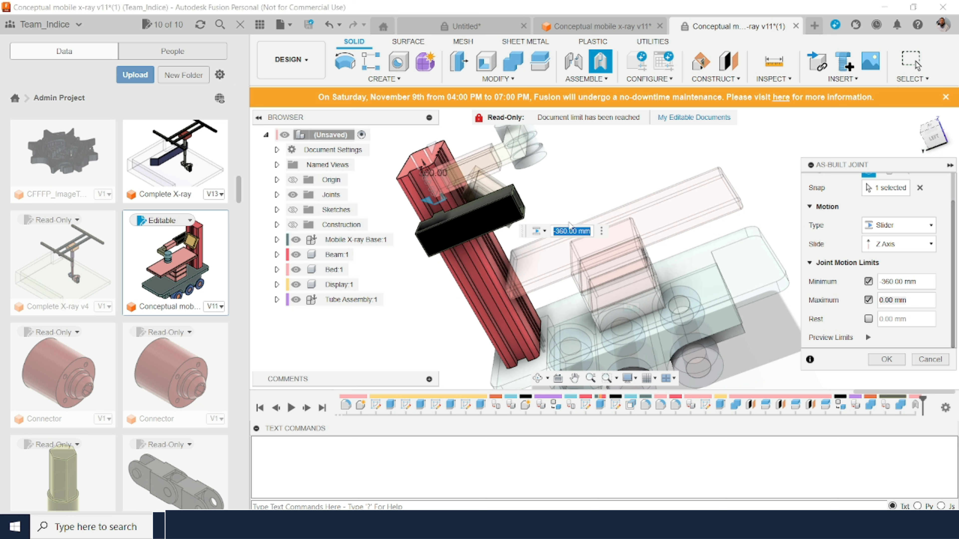
key("BackSpace")
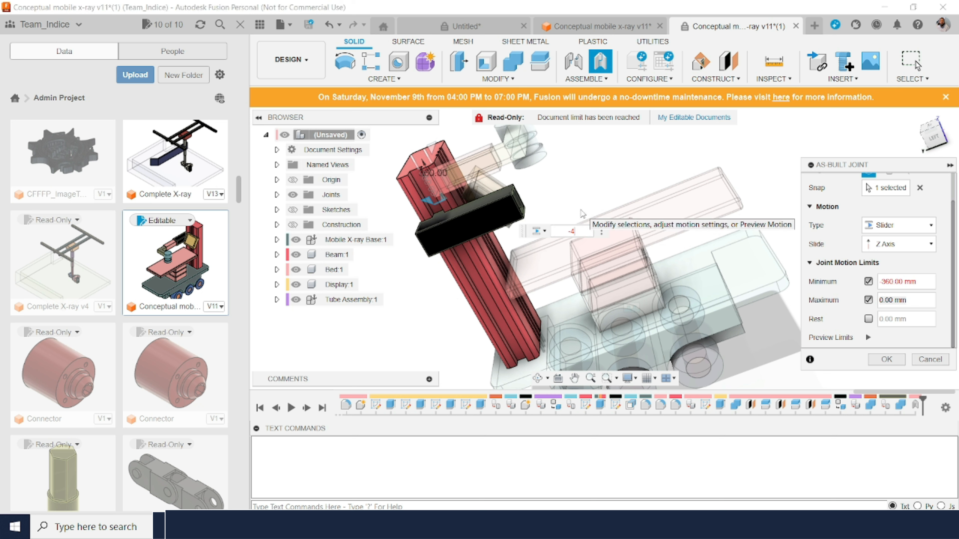
key("Return")
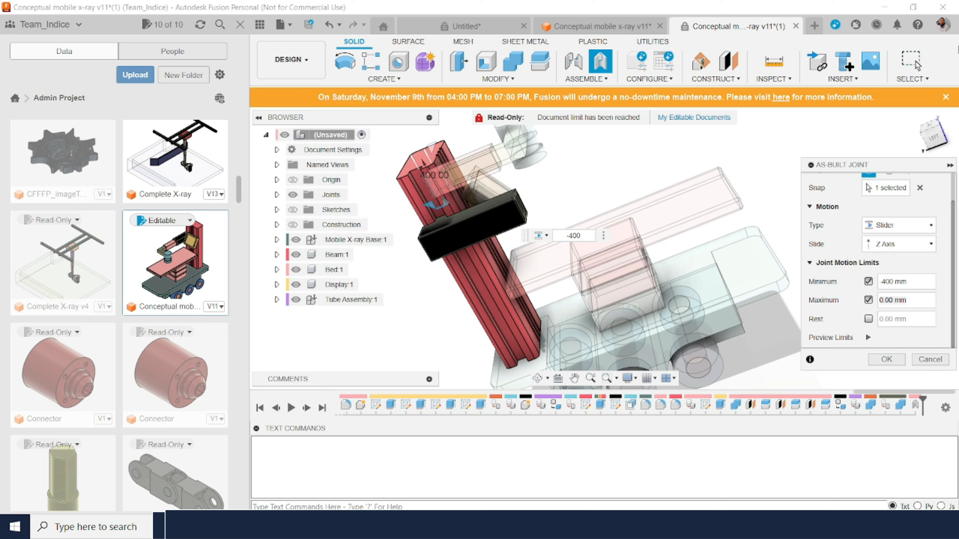
Step: Viewing the unit from its left side, set the slider joint's minimum limit to -520 mm and create the joint
left_click(933, 142)
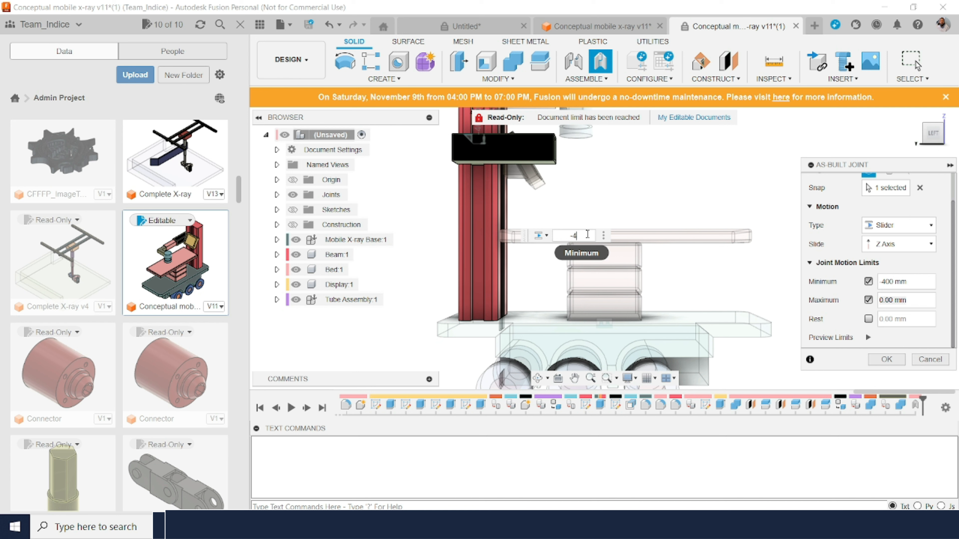
key("Return")
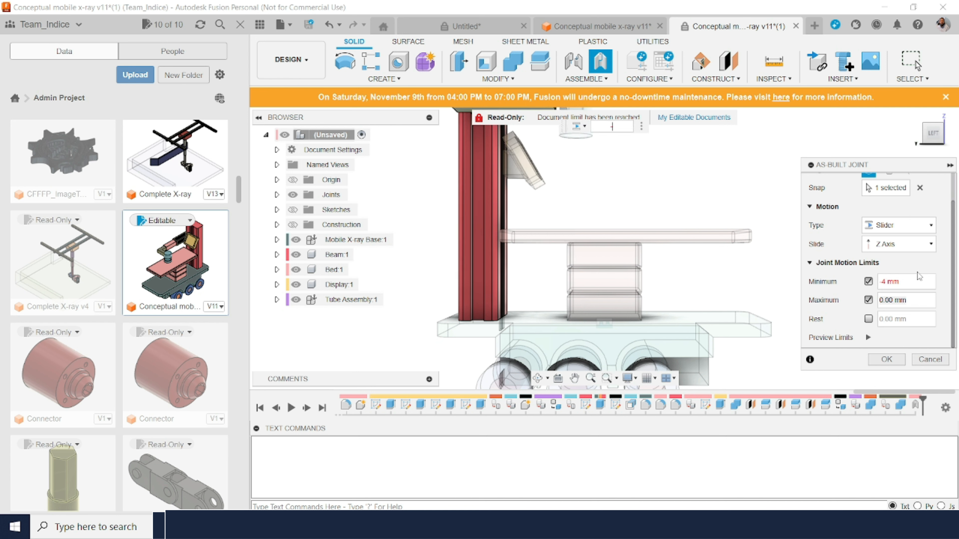
left_click(911, 281)
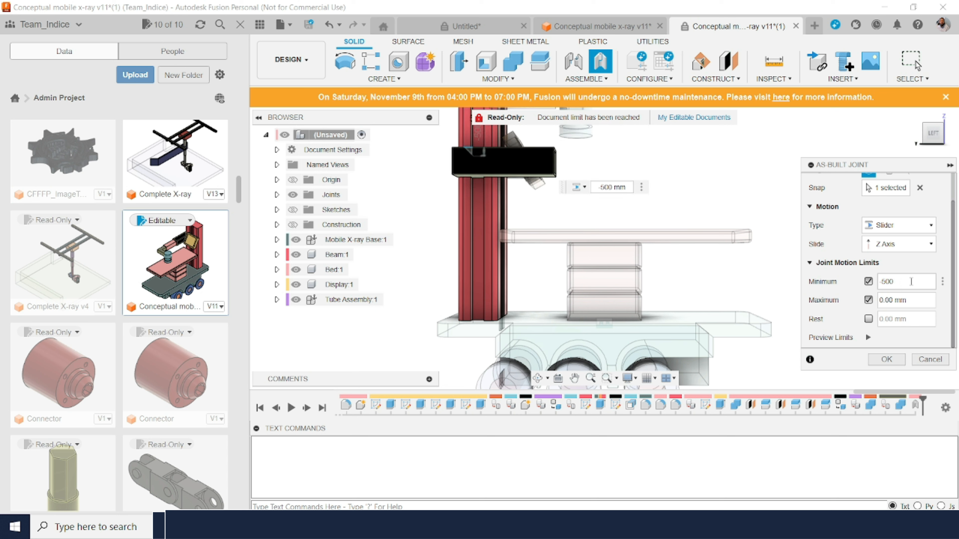
key("BackSpace")
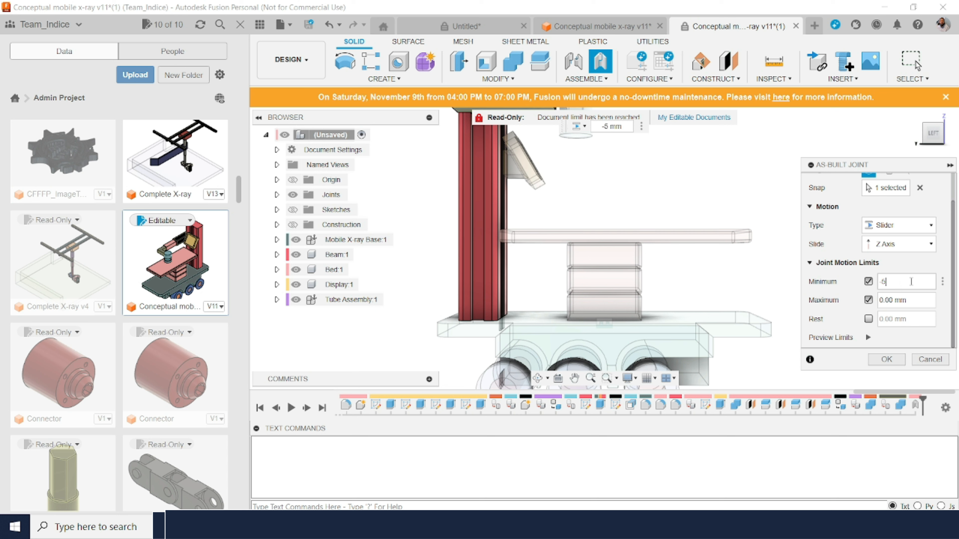
type("20")
key("Return")
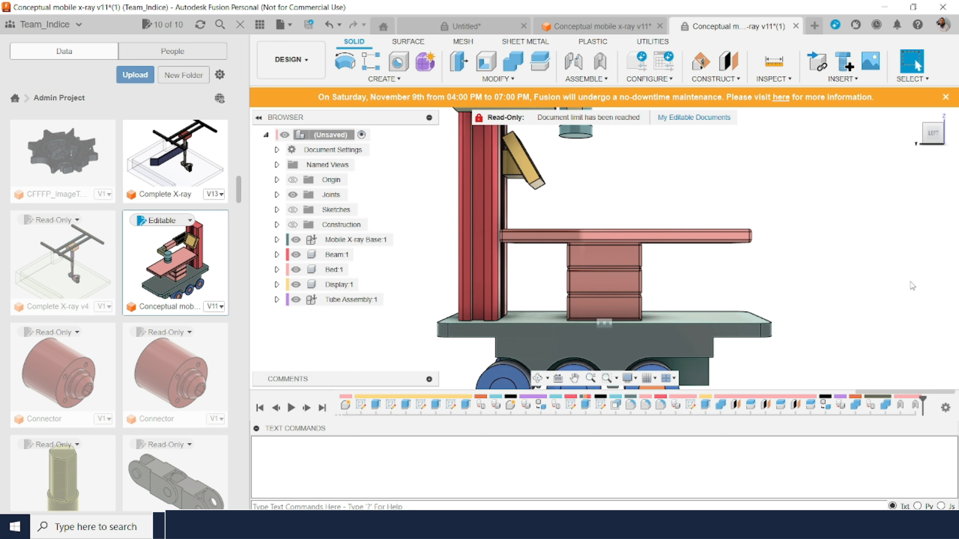
Step: Slide the black tube slider down along the beam to test the joint's motion
left_click(917, 115)
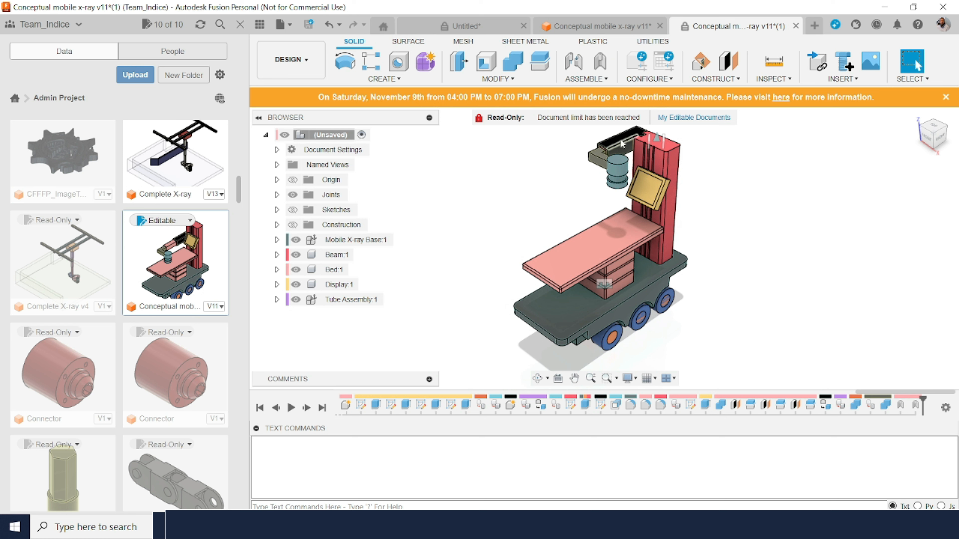
left_click(622, 144)
left_click_drag(626, 146, 625, 185)
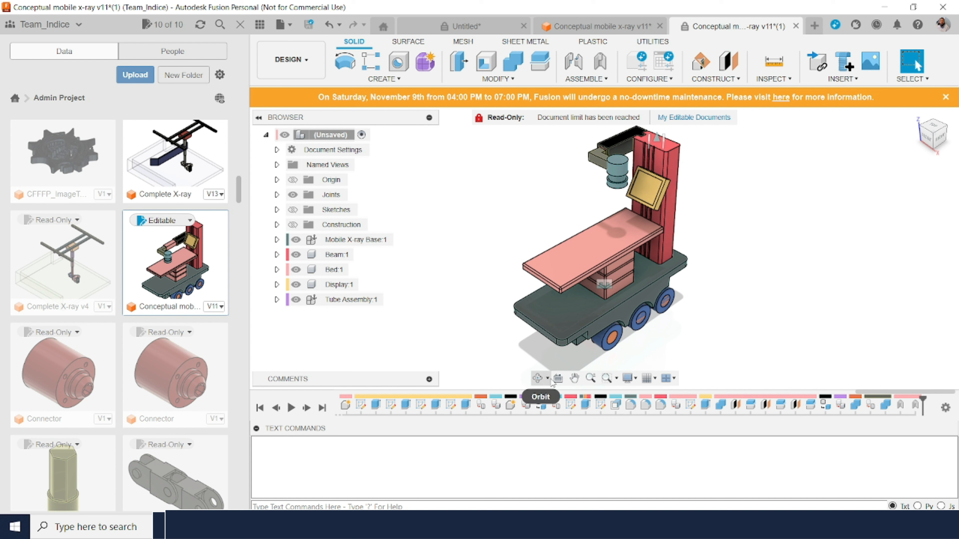
Step: Define a slider as-built joint between Tube Slider 2nd Part and Tube Slider 1st Part, with its origin at the lower corner of the black slider's open end
left_click(591, 378)
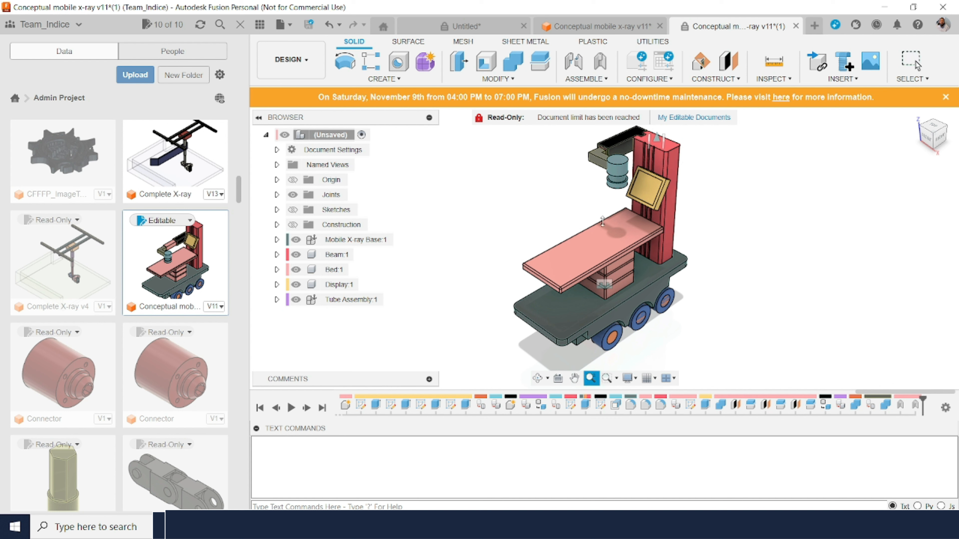
left_click_drag(618, 175, 635, 219)
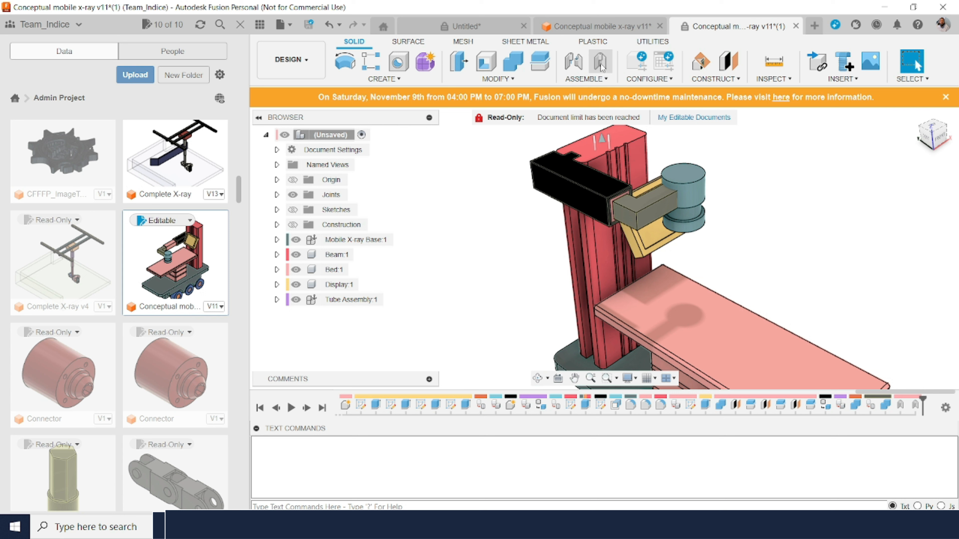
left_click(600, 61)
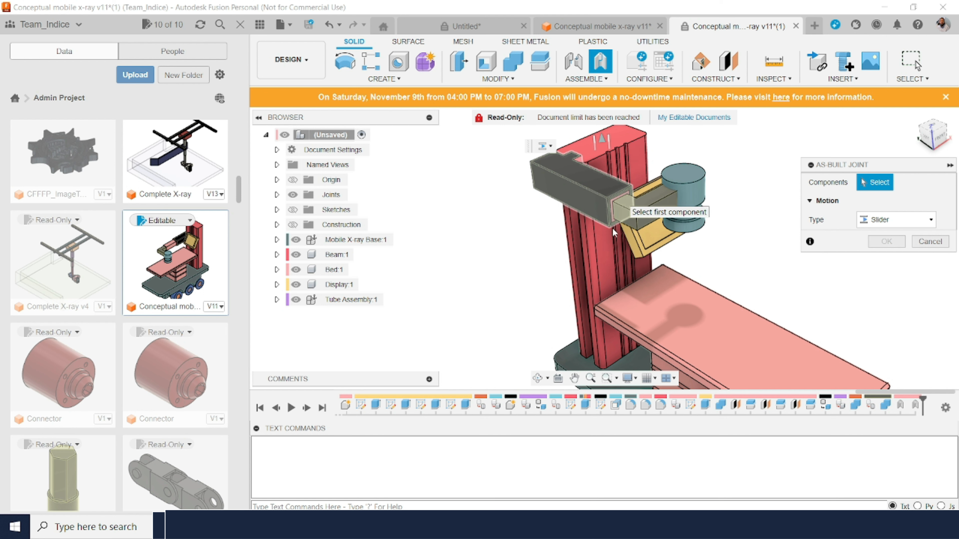
left_click(624, 200)
left_click(592, 378)
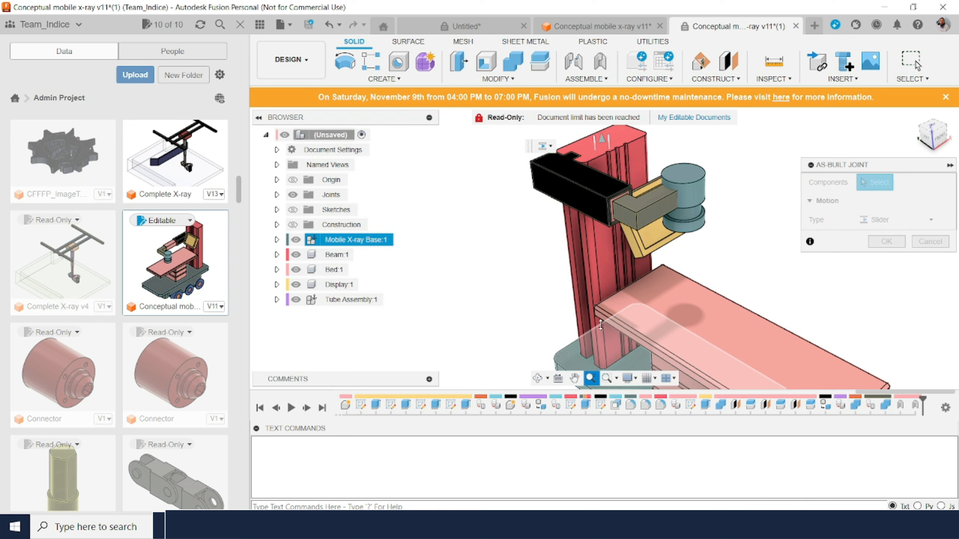
left_click_drag(629, 246, 613, 308)
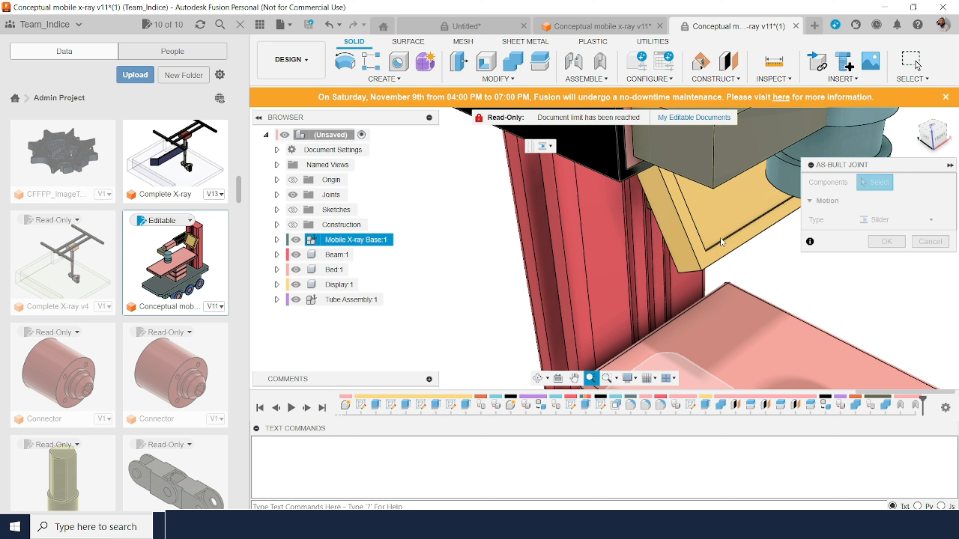
key("Escape")
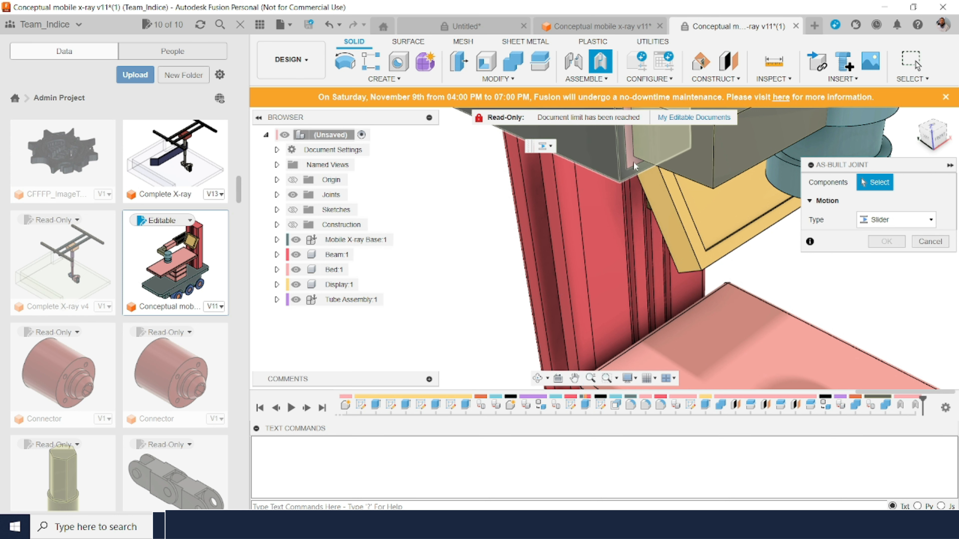
left_click(635, 164)
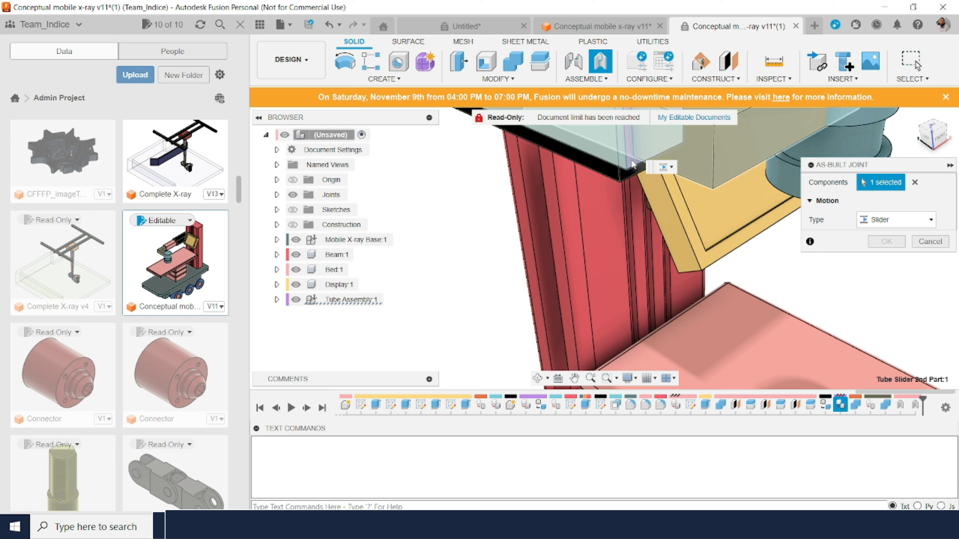
left_click(627, 180)
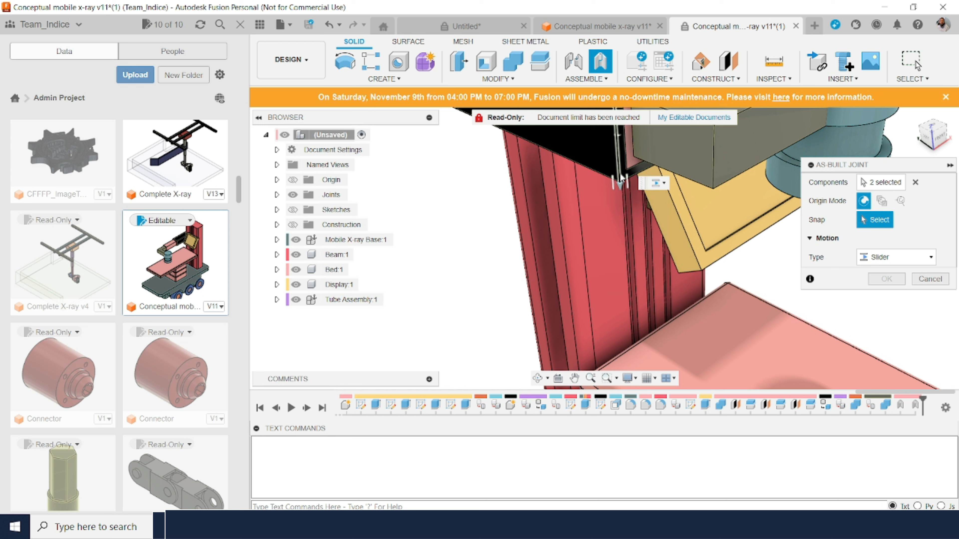
left_click(623, 179)
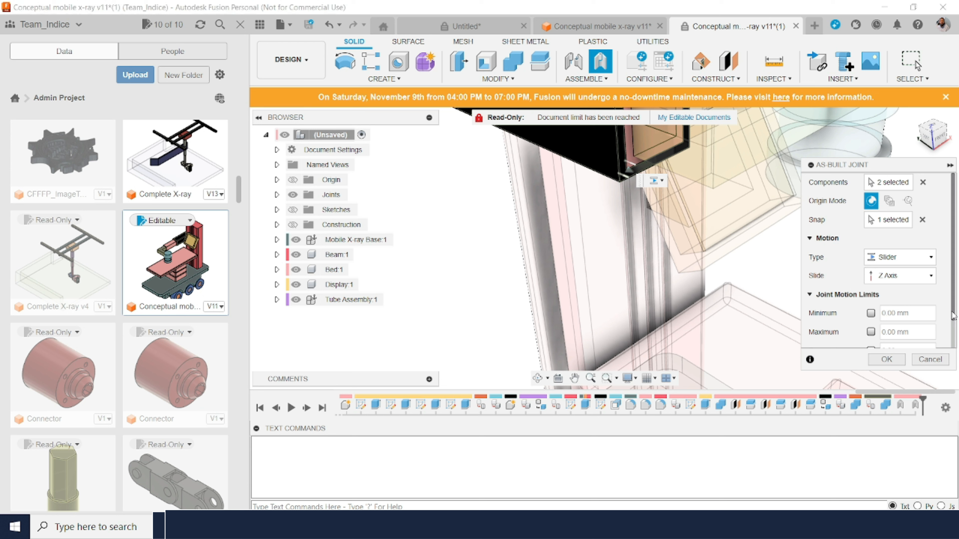
Step: Enable the slider joint's motion limits with a minimum of 0 mm and a maximum of 500 mm, and create the joint
scroll(953, 316, "down", 2)
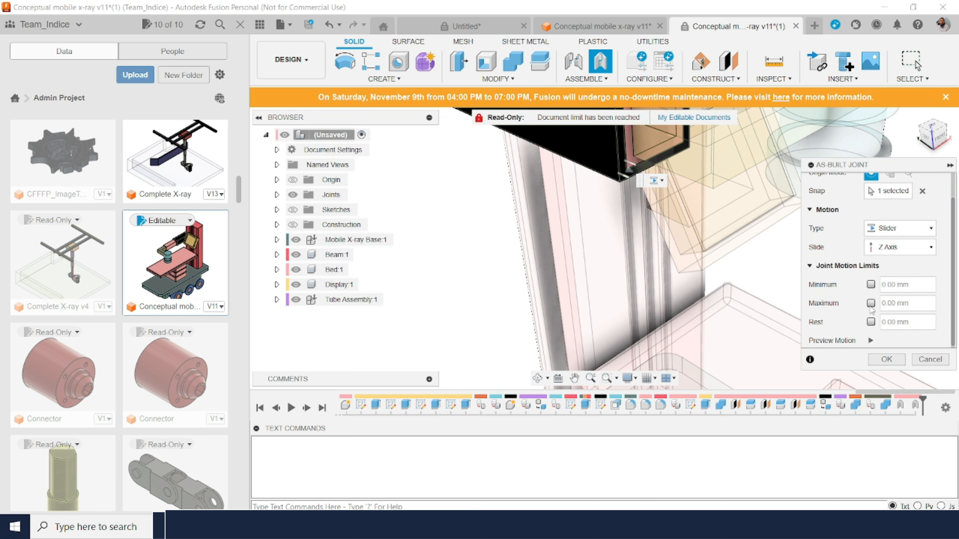
left_click(870, 285)
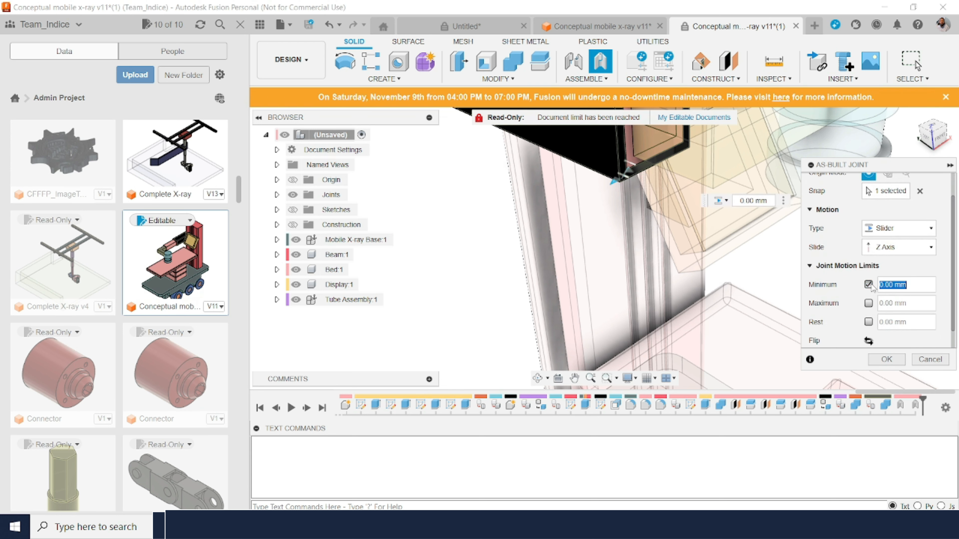
left_click(870, 304)
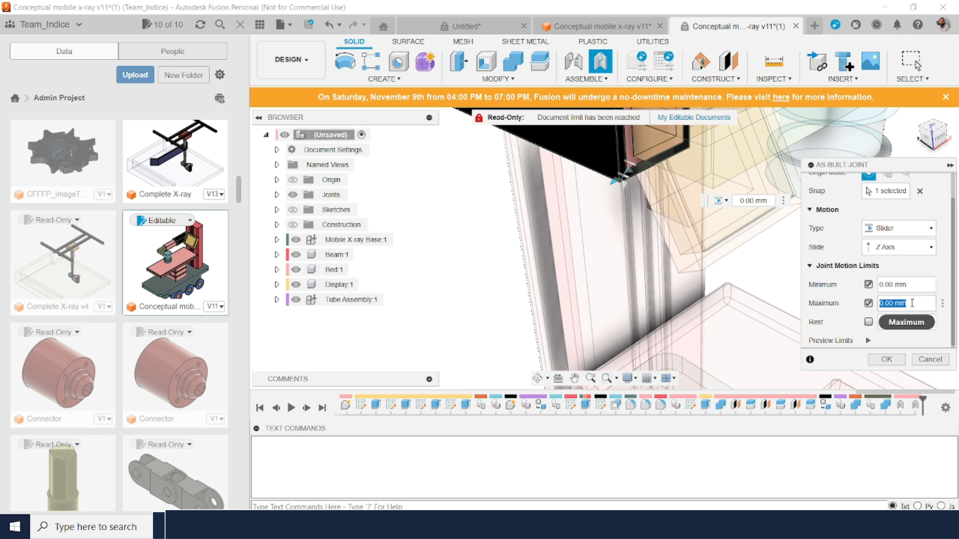
type("40")
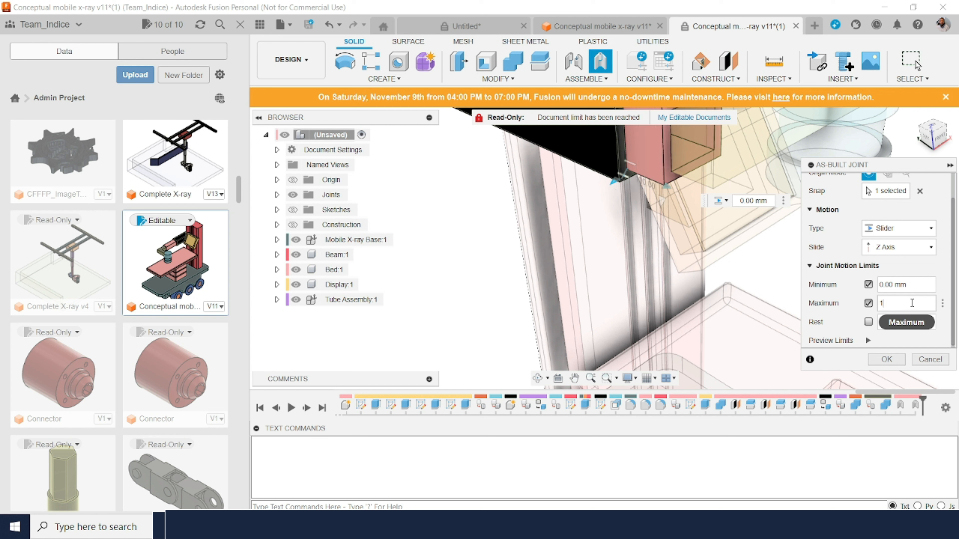
type("00")
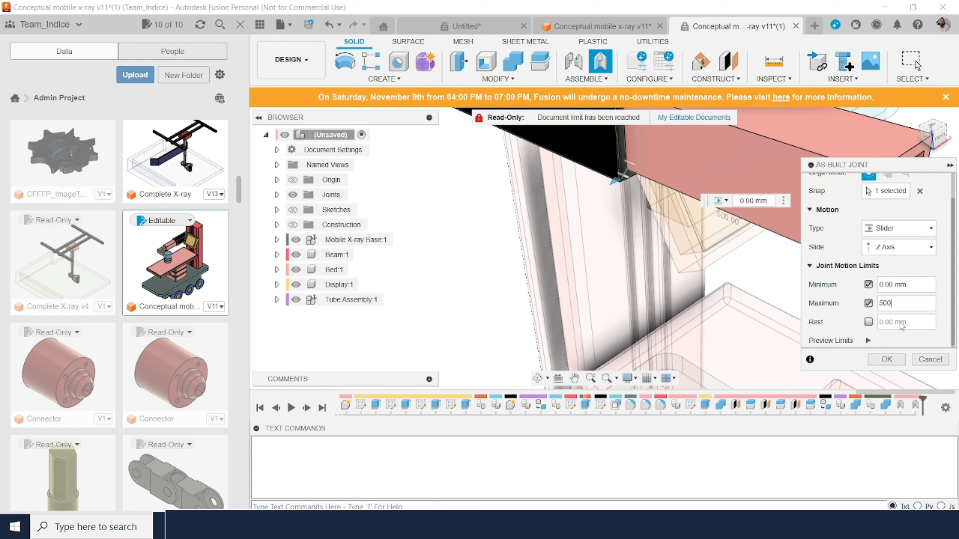
left_click(887, 360)
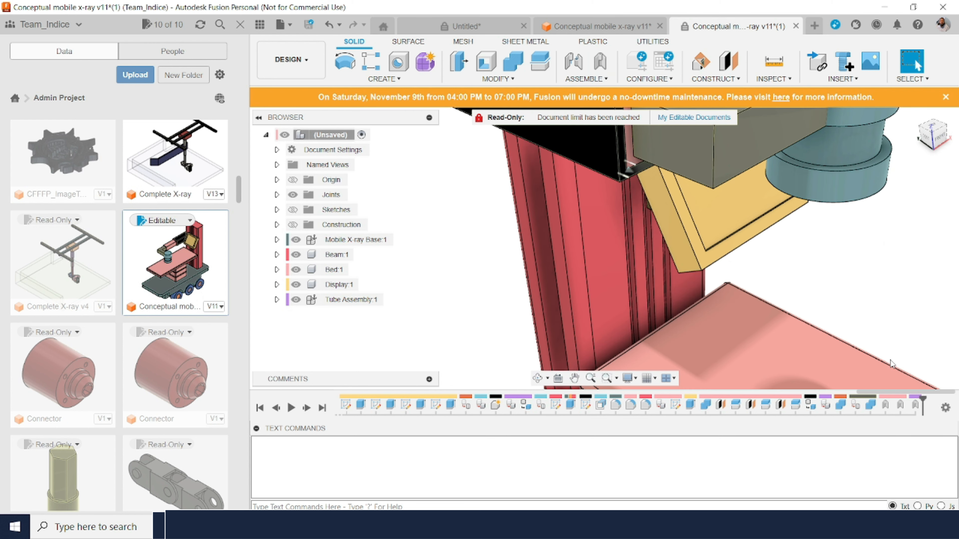
Step: Examine the open end of the black tube slider, where the nested slider parts meet
left_click(916, 115)
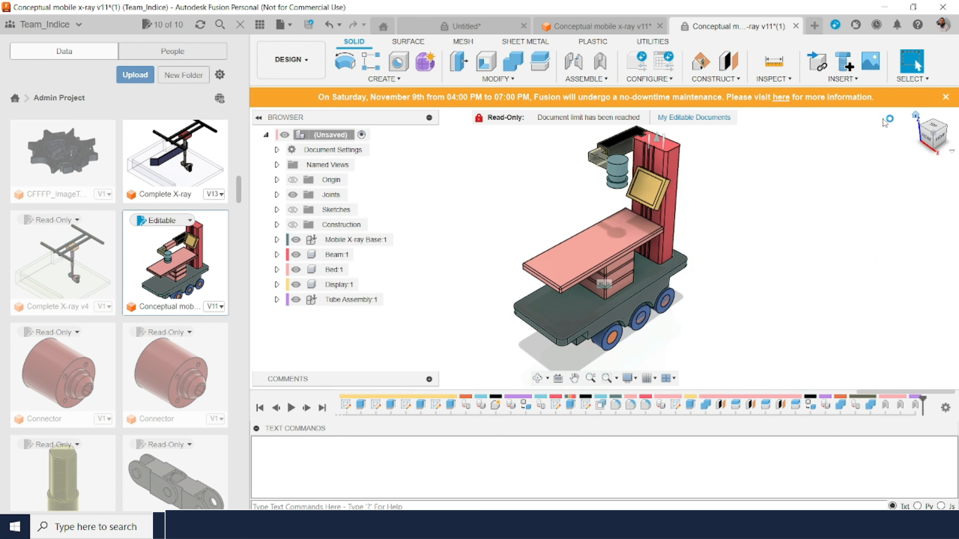
left_click(607, 378)
left_click_drag(637, 193, 555, 106)
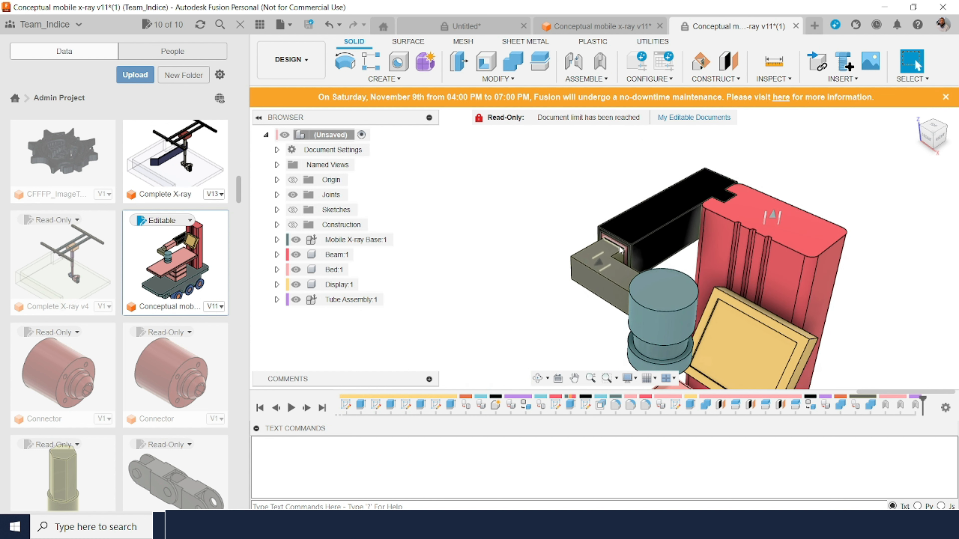
left_click(621, 246)
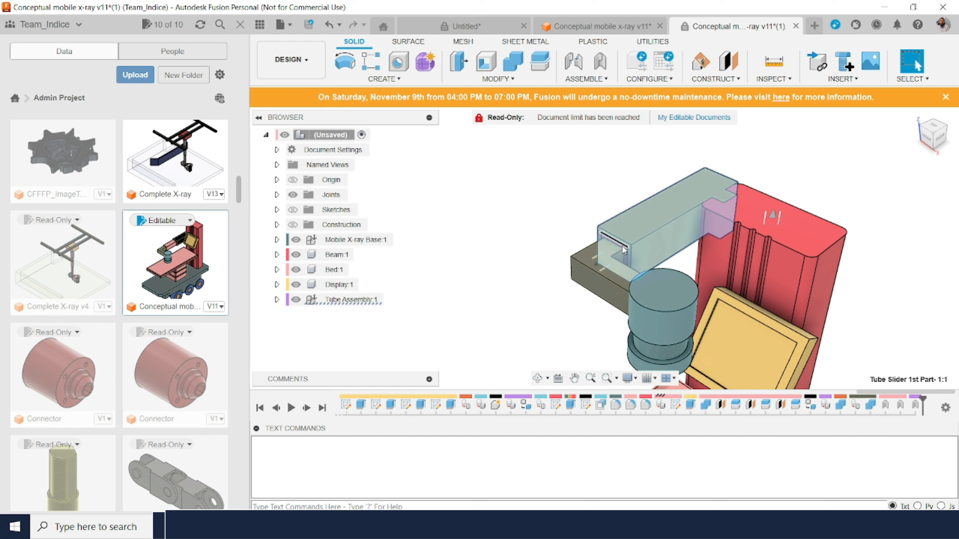
key("Escape")
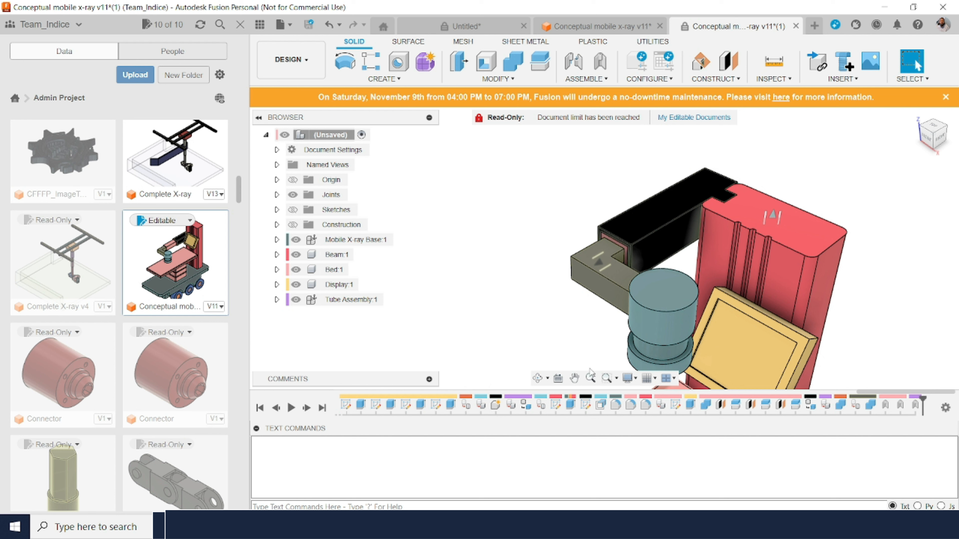
left_click(609, 252)
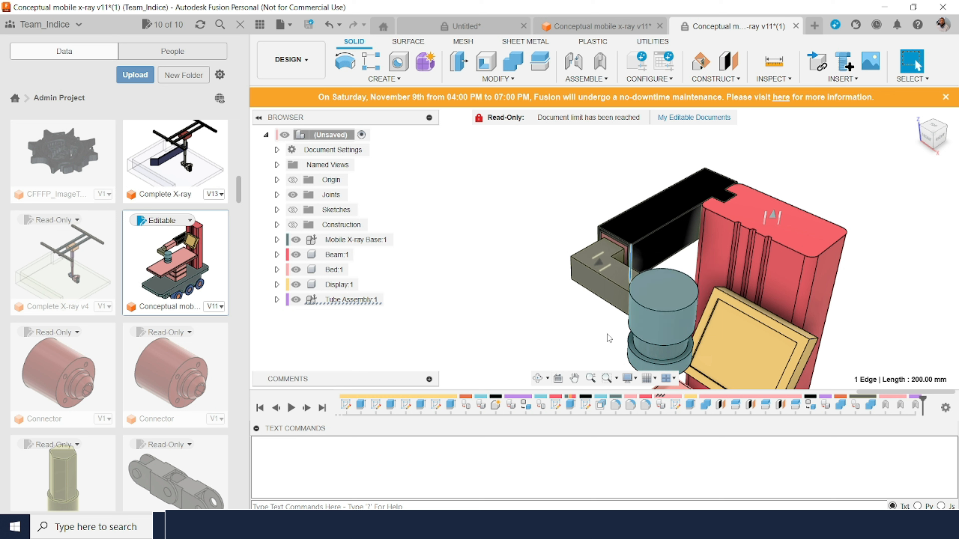
left_click(589, 378)
left_click_drag(594, 315, 607, 398)
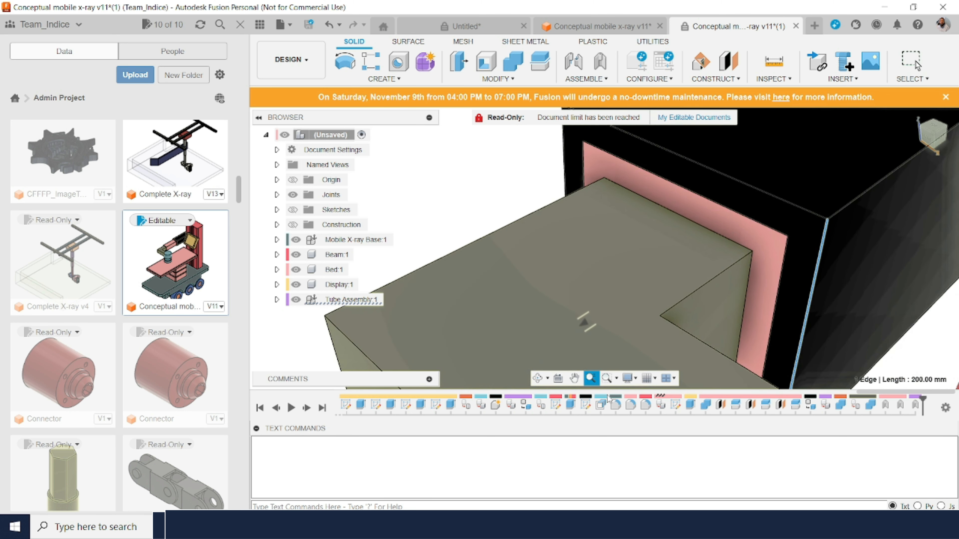
key("Escape")
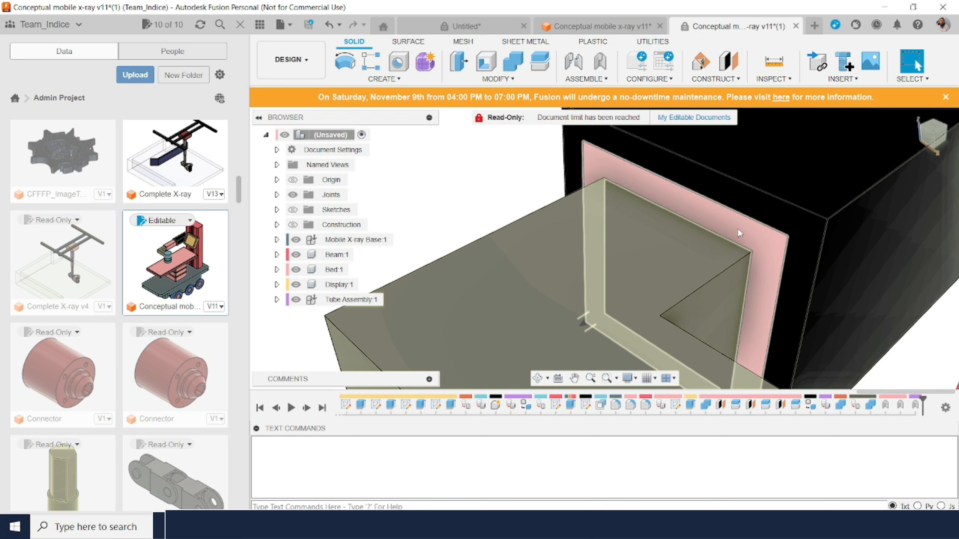
left_click_drag(738, 229, 821, 116)
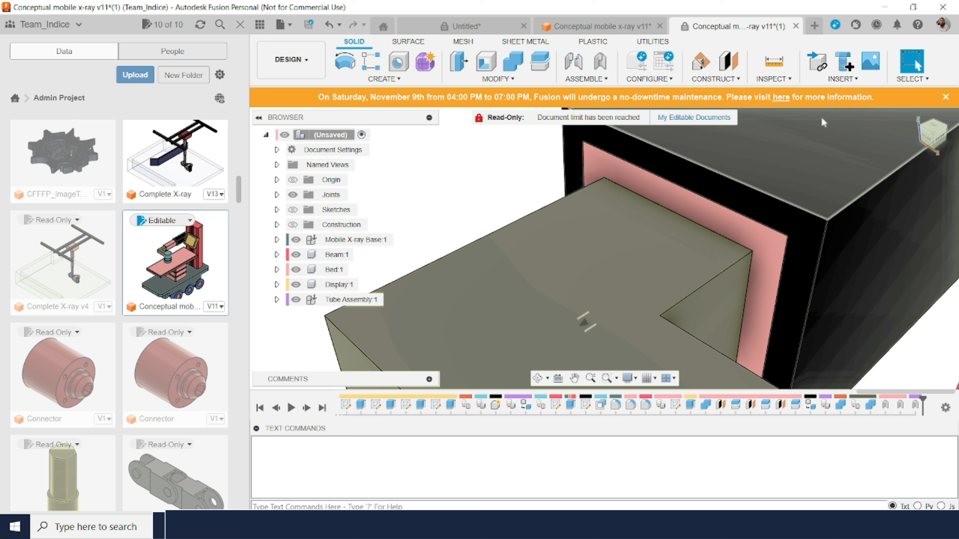
Step: Define a slider as-built joint between Slider2 and Tube Slider 2nd Part, with its origin at the upper corner of the 2nd part's end face
left_click(599, 62)
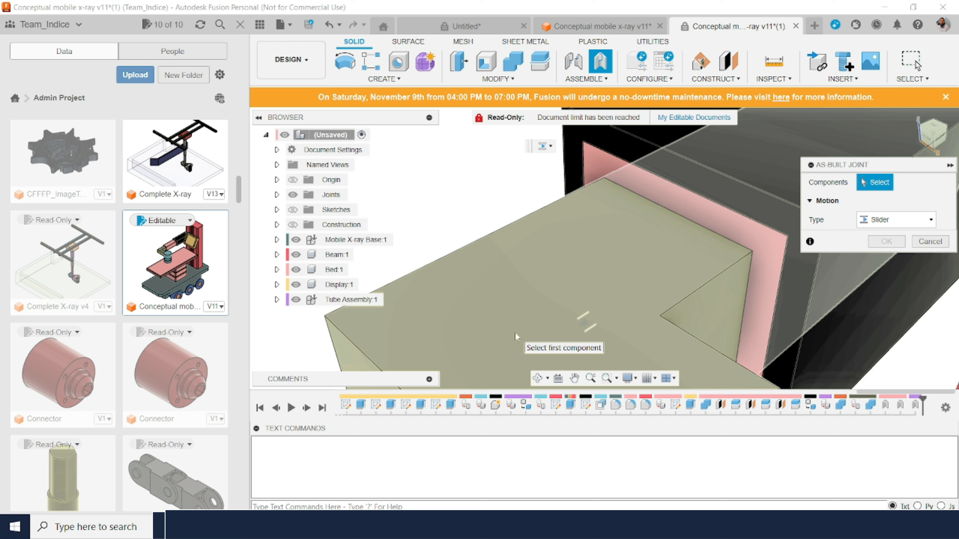
left_click(515, 333)
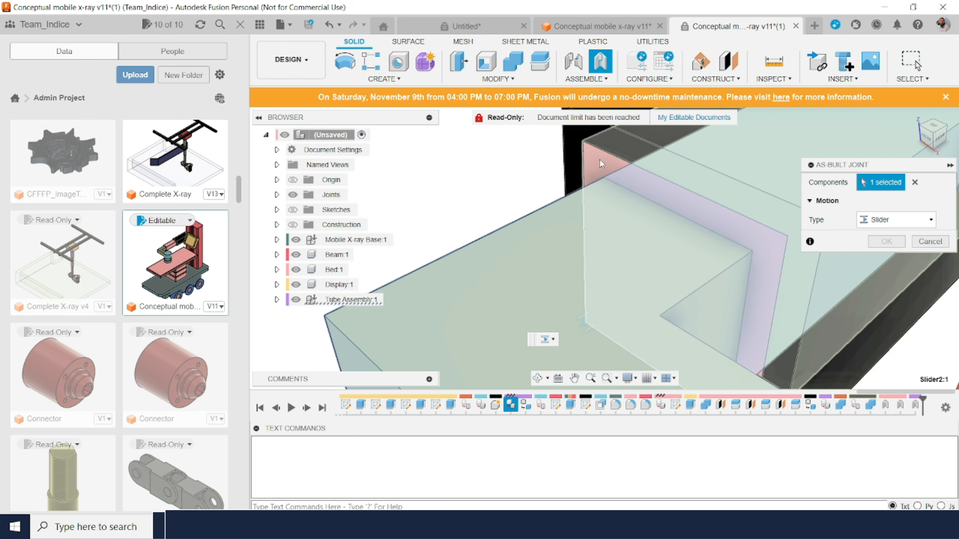
left_click(601, 159)
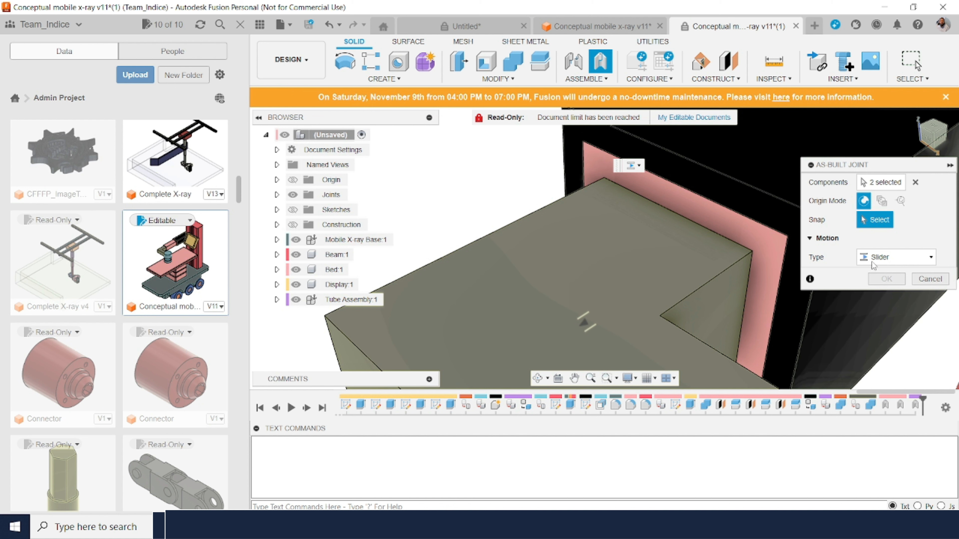
left_click(597, 167)
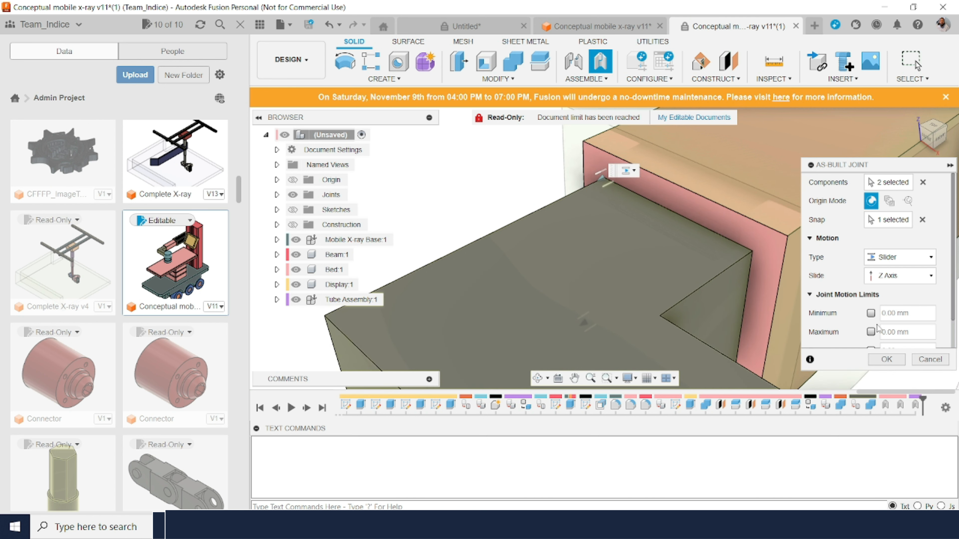
Step: Limit the Slider2 joint's motion to 0 mm minimum and 300 mm maximum, preview the limits, and create the joint
left_click(868, 313)
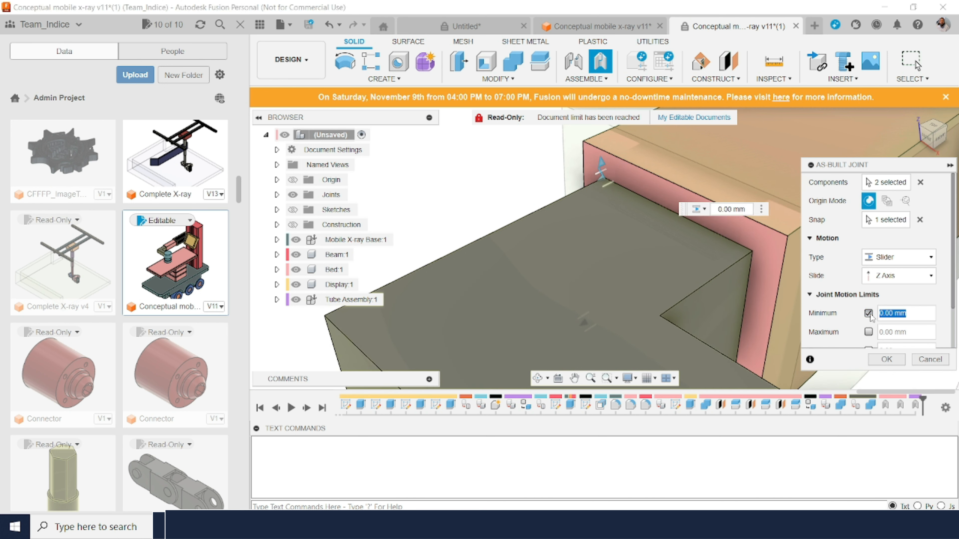
left_click(868, 332)
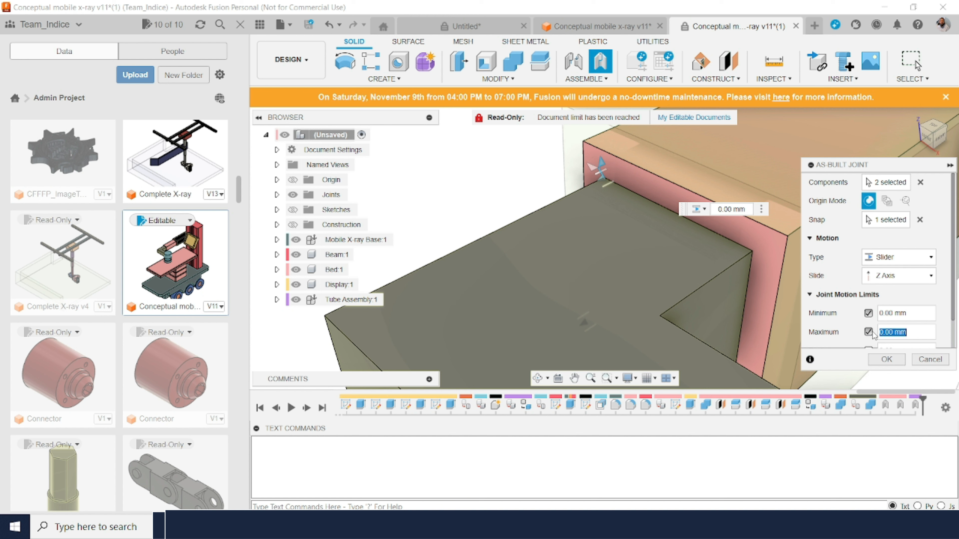
type("500")
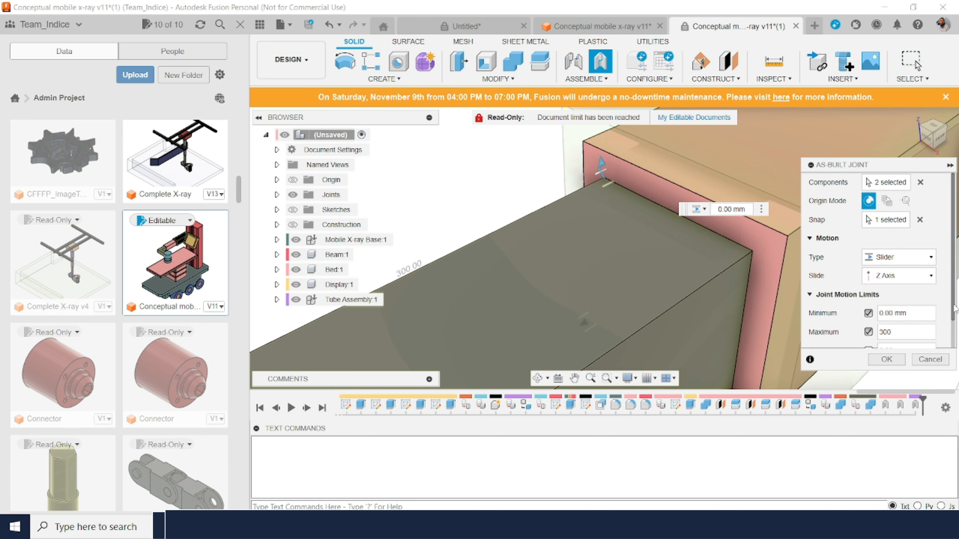
left_click_drag(953, 308, 954, 337)
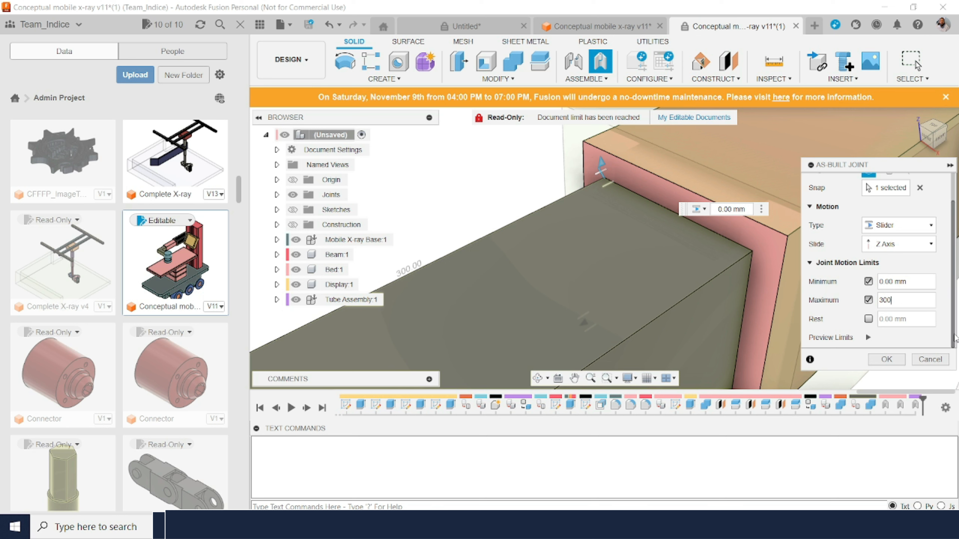
left_click(868, 338)
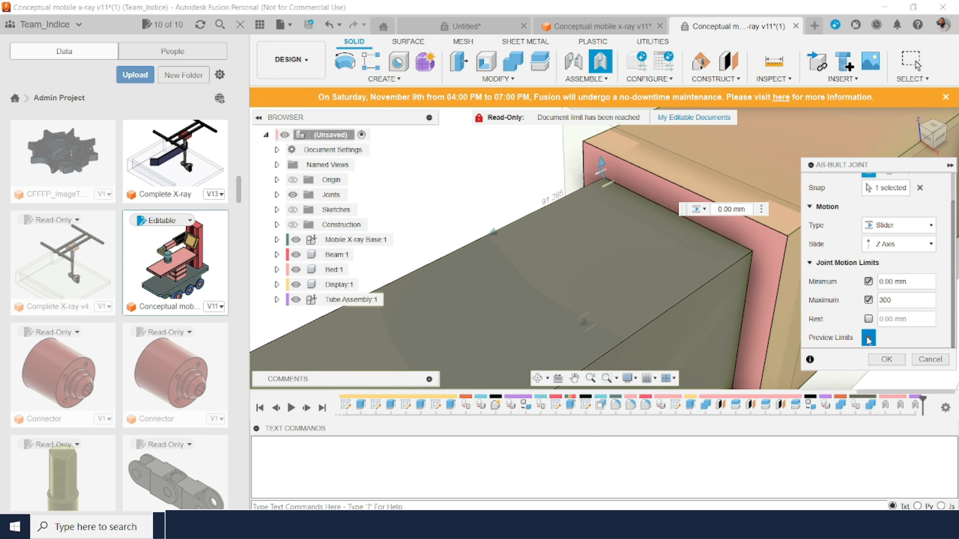
left_click(886, 359)
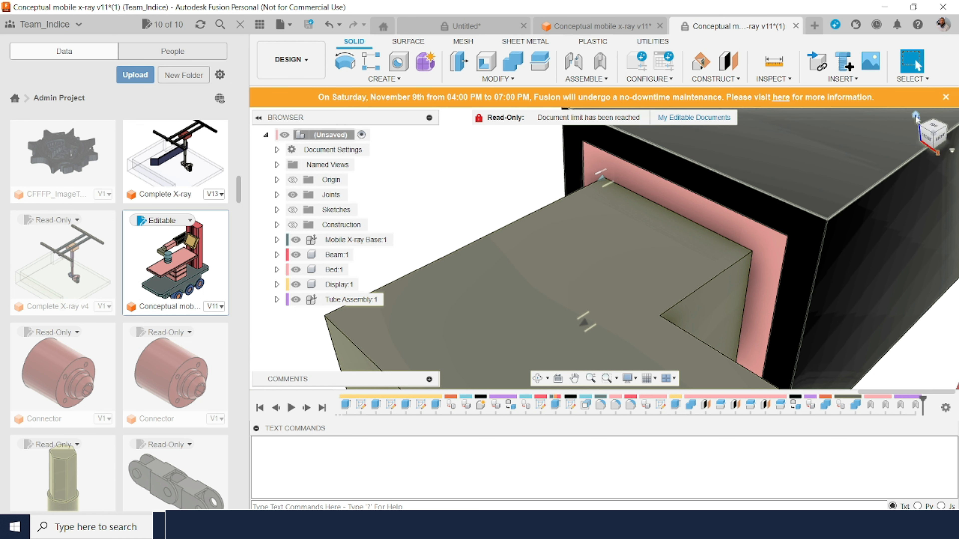
Step: Define a slider as-built joint between the collimator and the end slider part that carries it, with its origin where they meet
left_click_drag(625, 316, 659, 266)
left_click(917, 115)
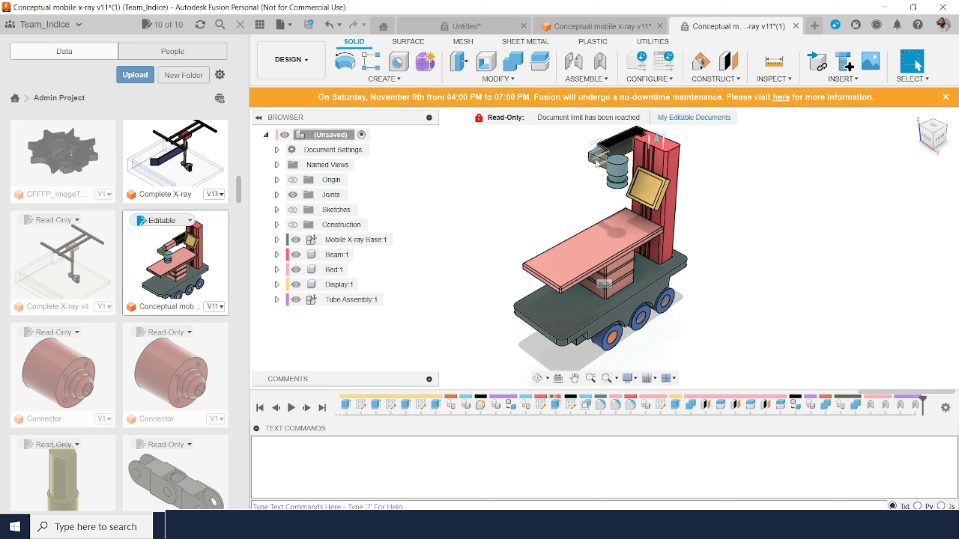
left_click(601, 63)
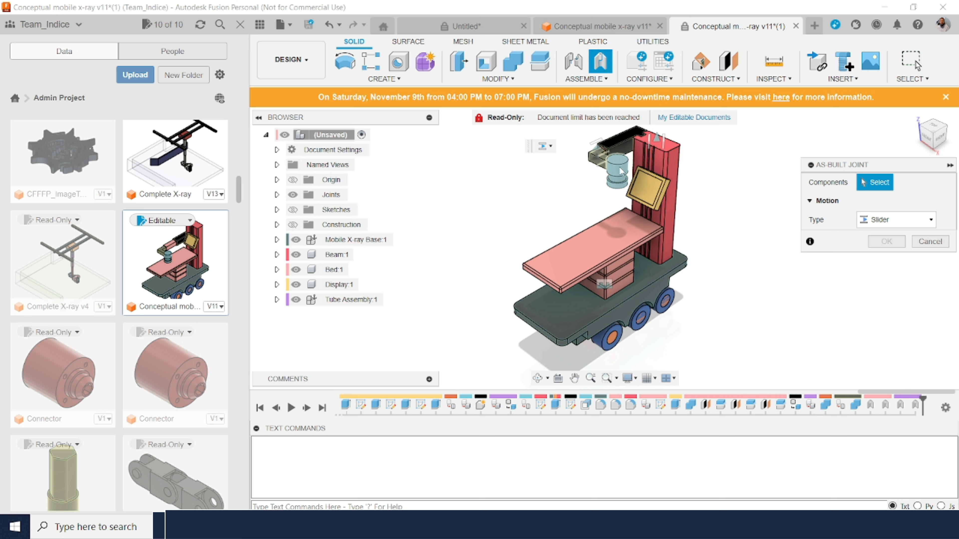
left_click(627, 176)
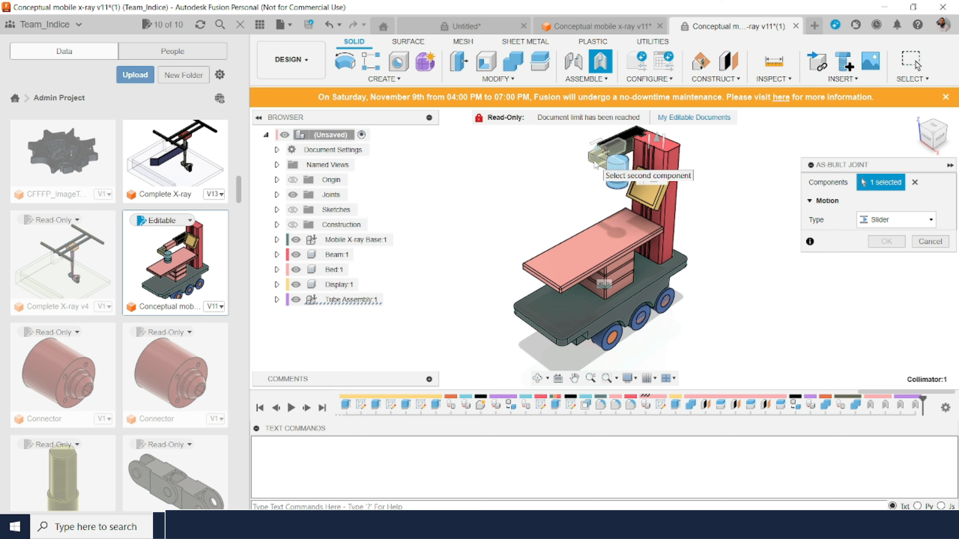
left_click(595, 165)
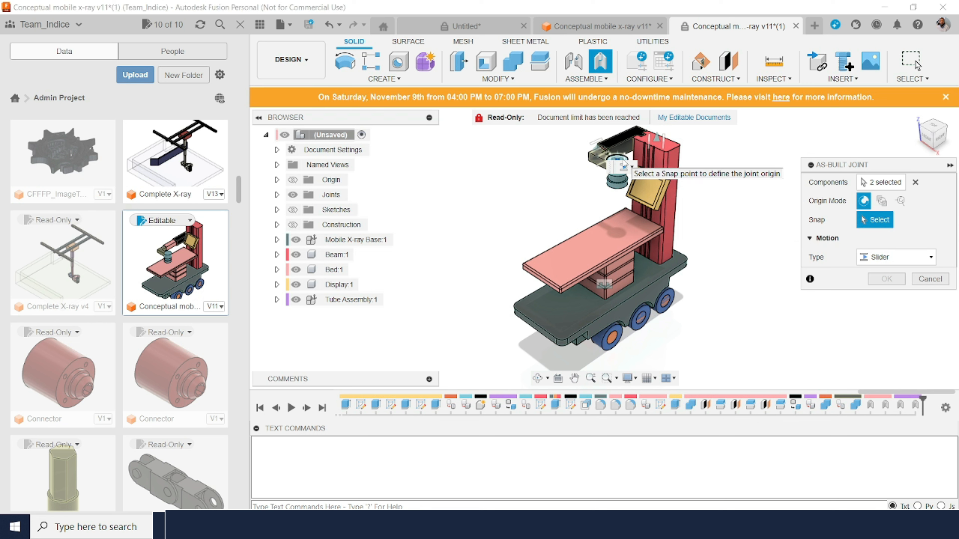
left_click(624, 165)
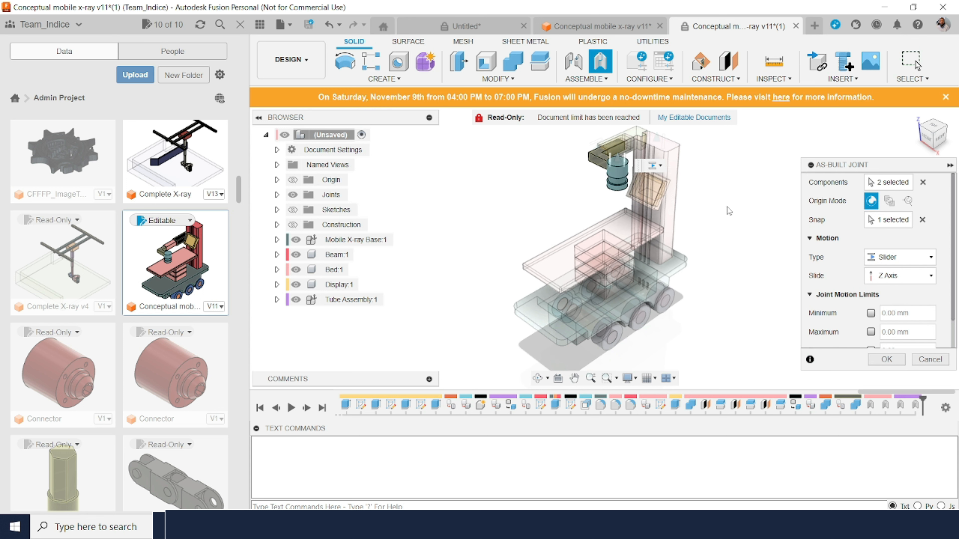
Step: Enable the collimator joint's motion limits with both maximum and minimum at 0 mm, and create the joint
left_click_drag(954, 277, 957, 303)
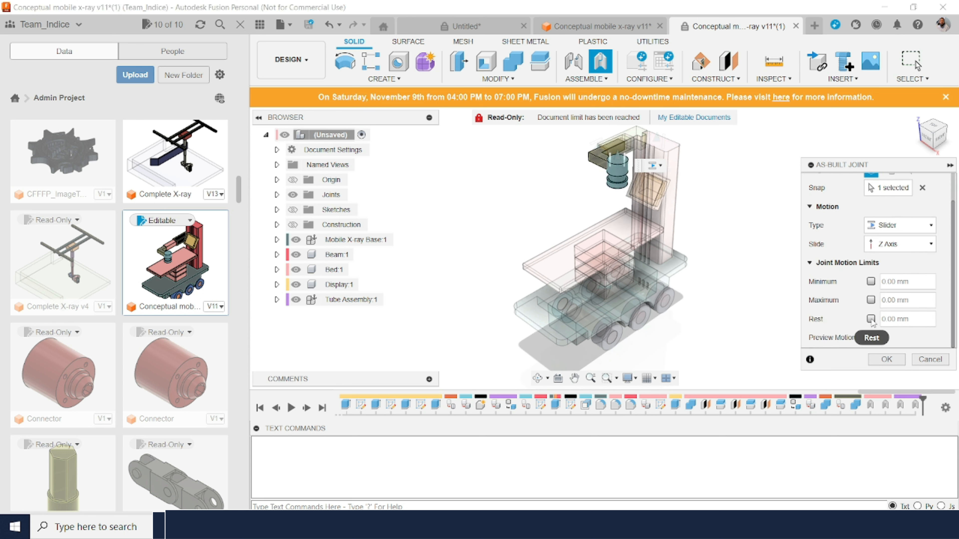
left_click(871, 300)
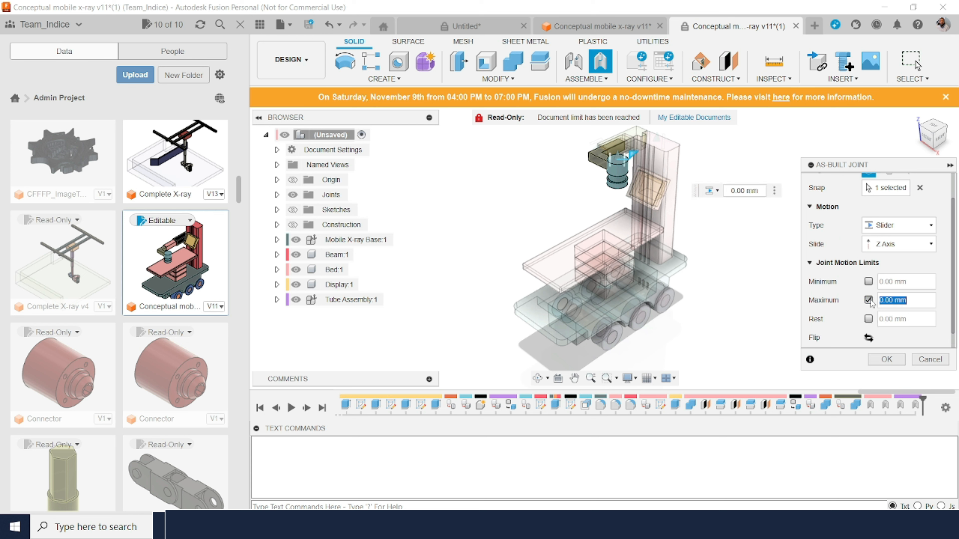
left_click(869, 282)
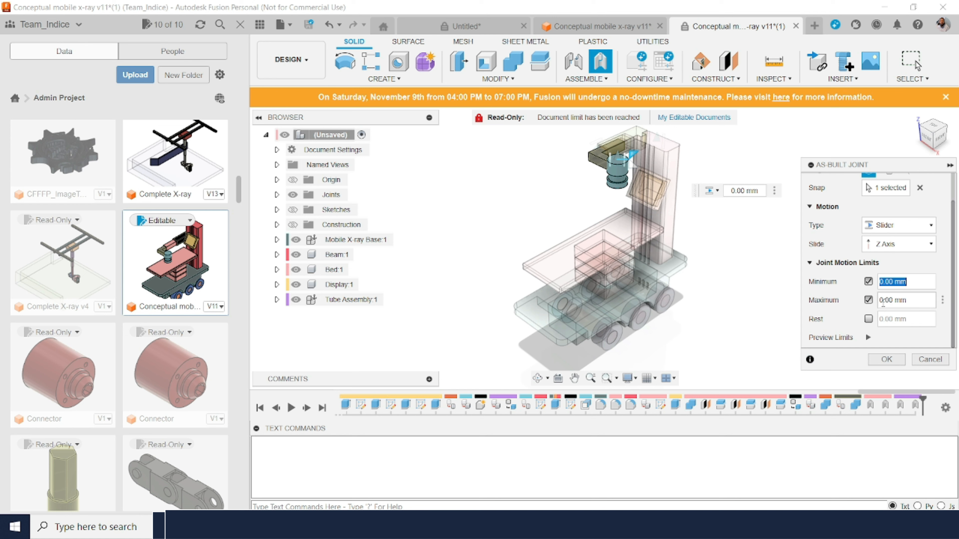
left_click(887, 359)
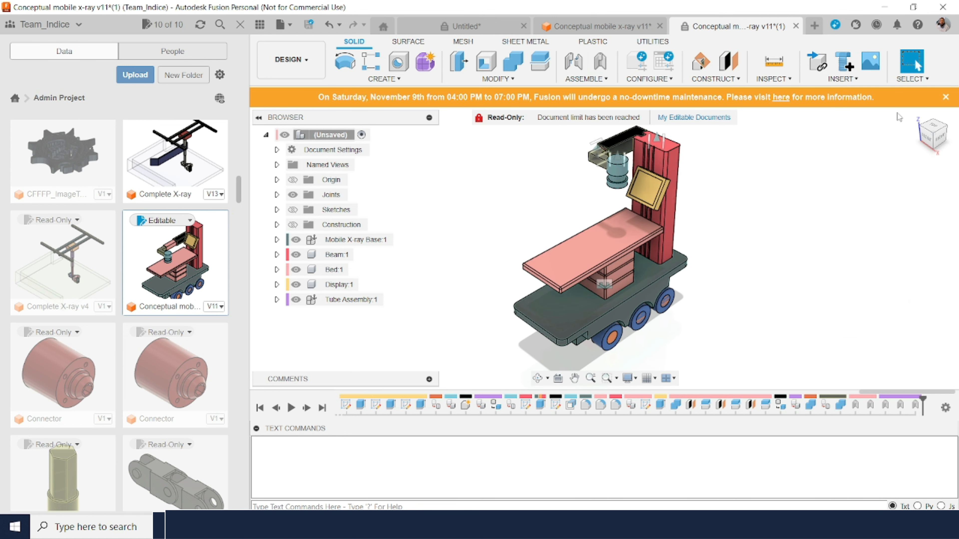
Step: Test the telescoping arm's motion by moving the collimator out and back in, checking its travel in the right view
left_click(617, 171)
left_click_drag(616, 171, 657, 232)
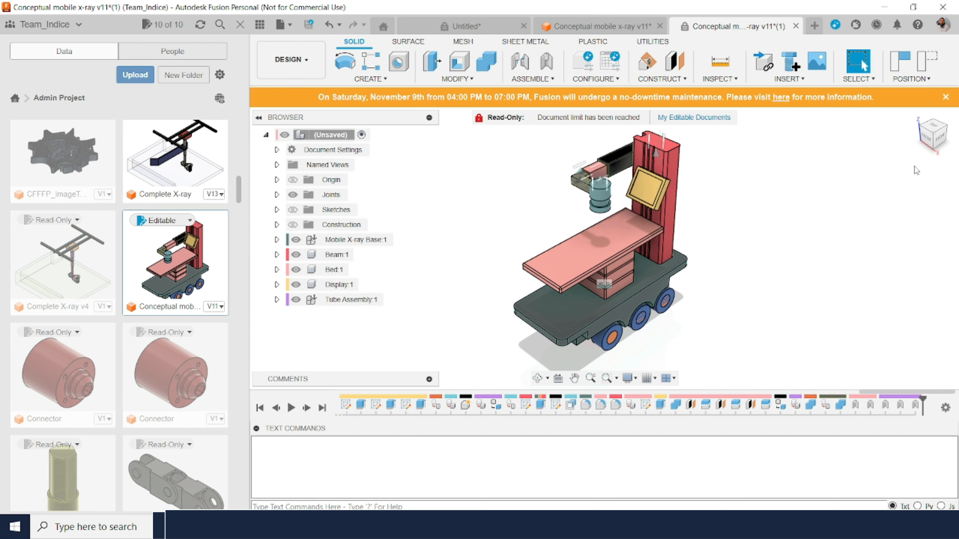
mouse_move(949, 123)
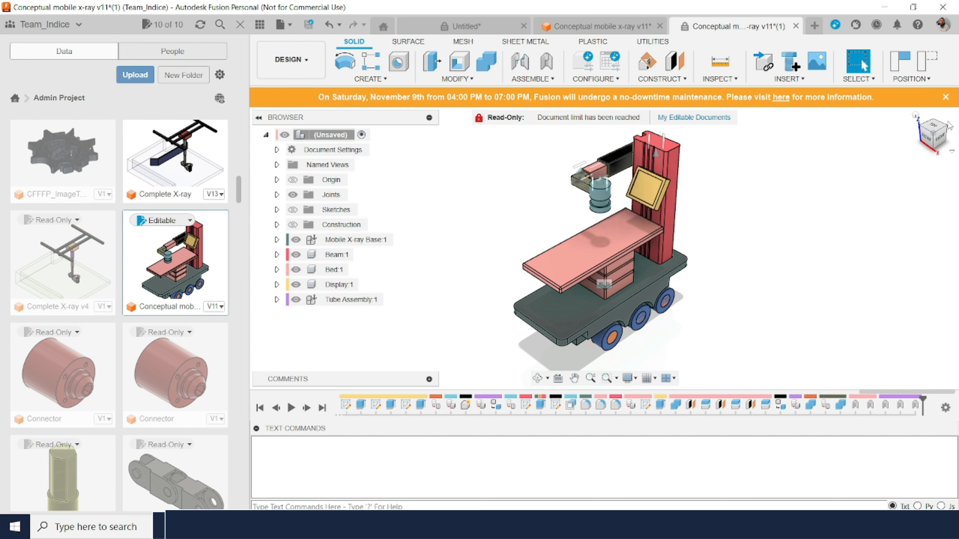
left_click(940, 142)
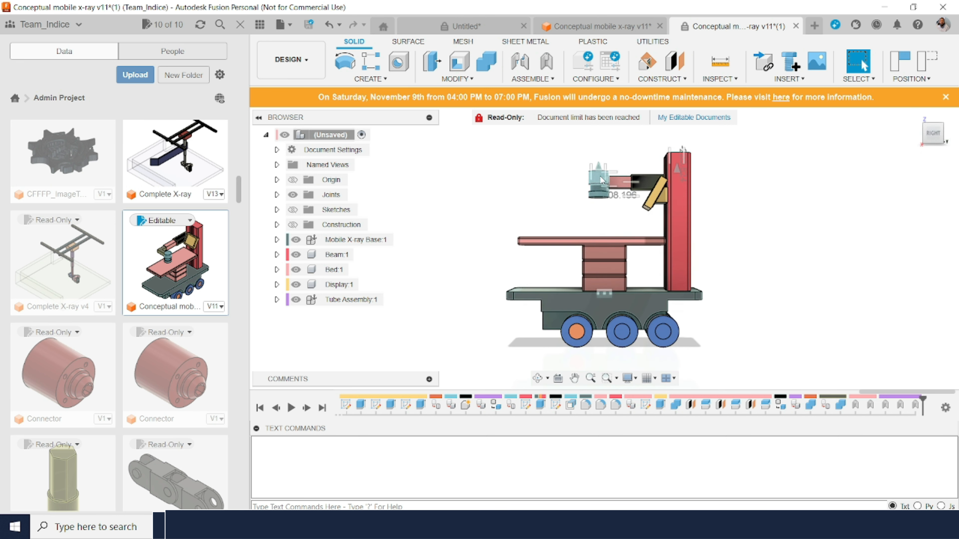
left_click_drag(601, 180, 531, 252)
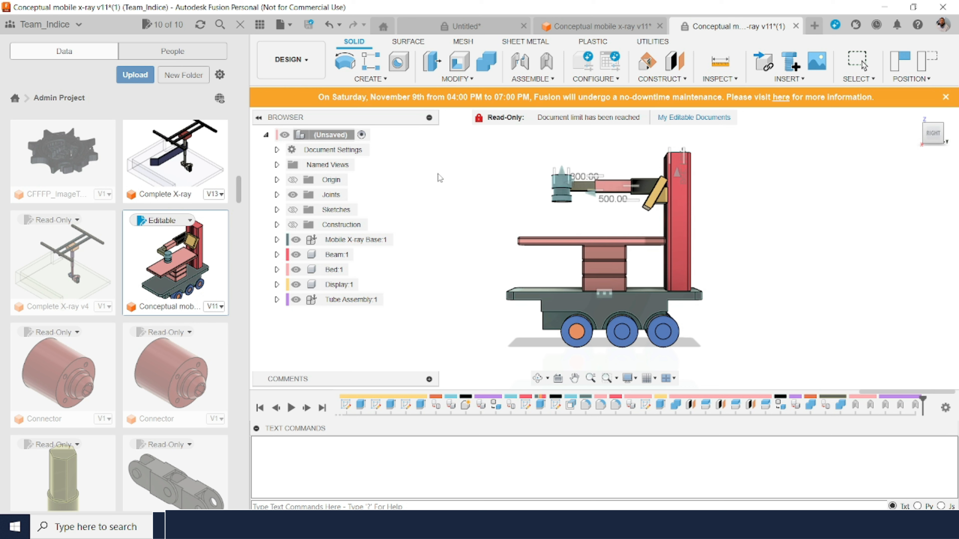
left_click_drag(625, 191, 625, 188)
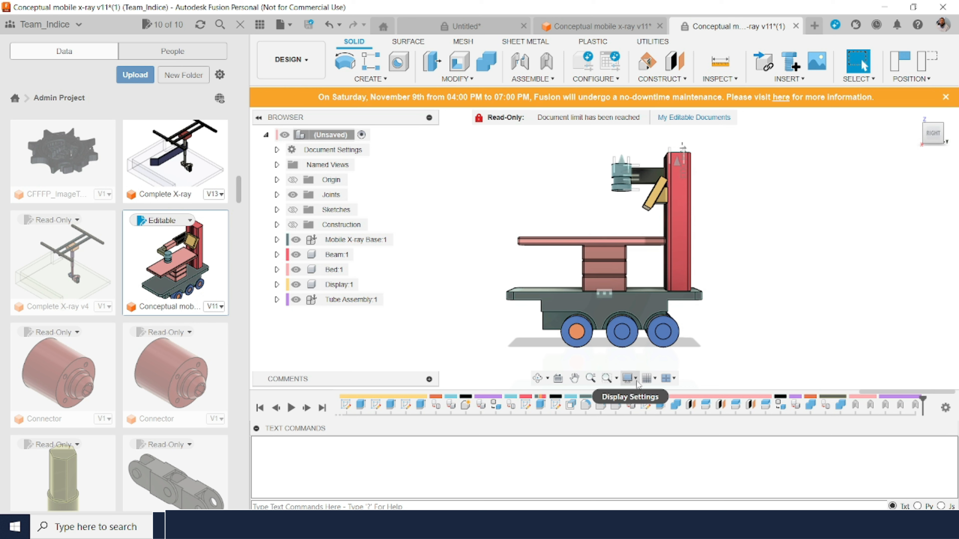
Step: Set the view's camera projection to Orthographic
left_click(636, 379)
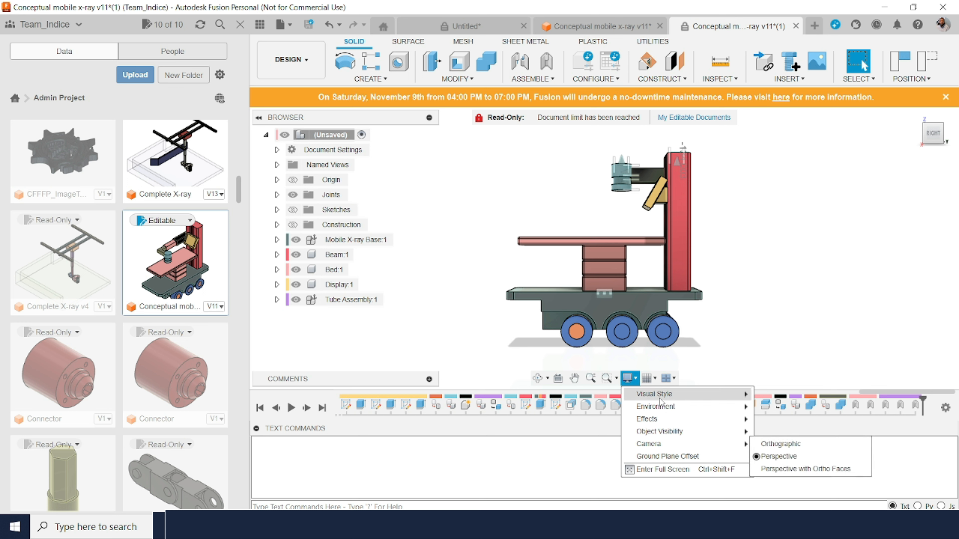
mouse_move(655, 393)
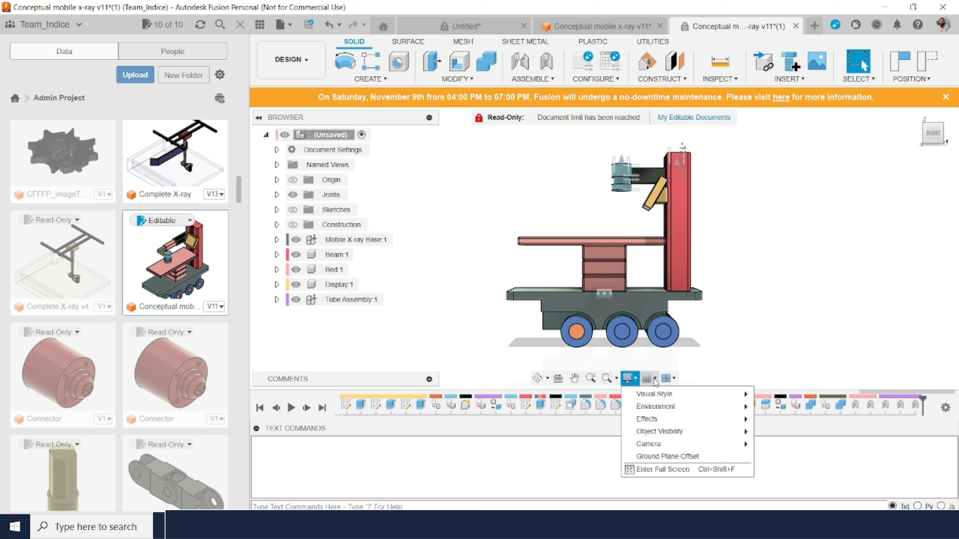
mouse_move(670, 445)
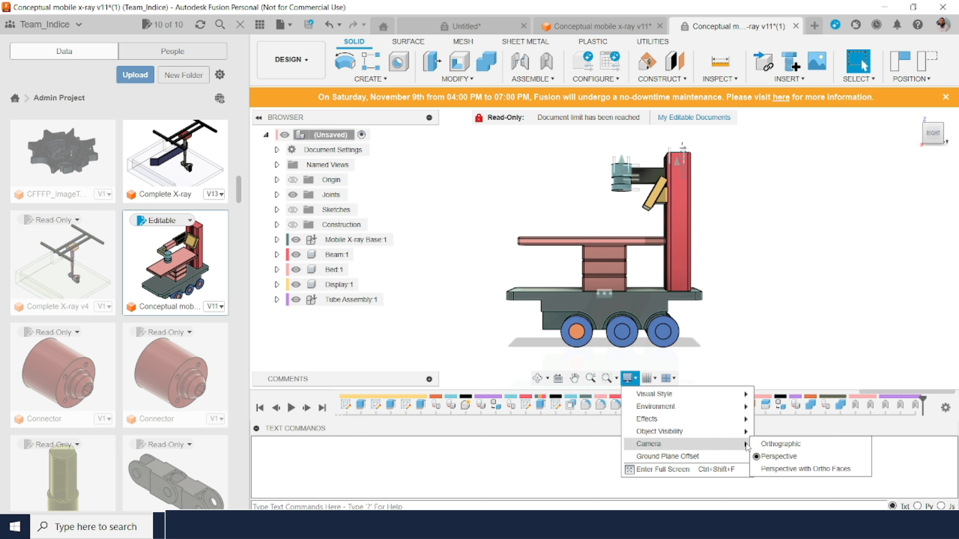
left_click(760, 447)
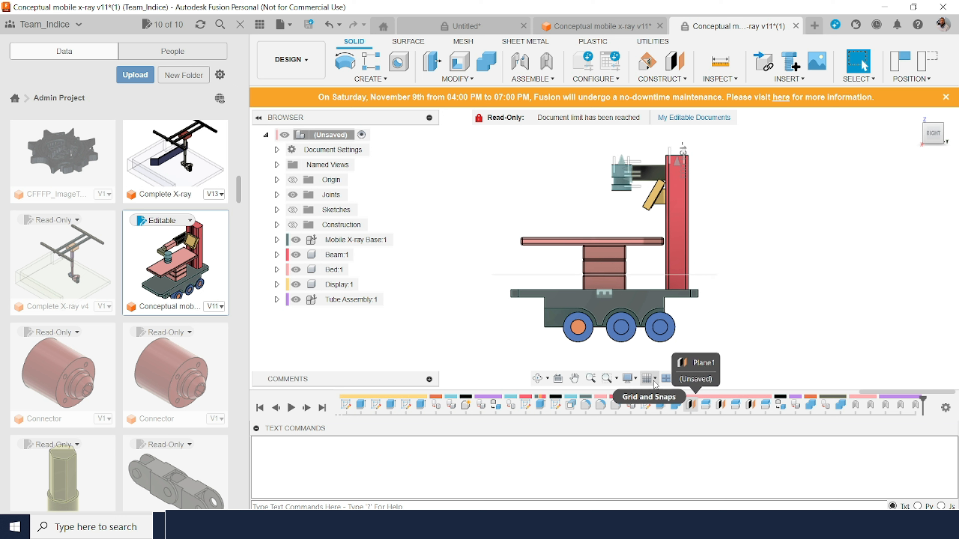
Step: Split the canvas into multiple views to show the X-ray unit from four directions at once
left_click(654, 379)
left_click(655, 380)
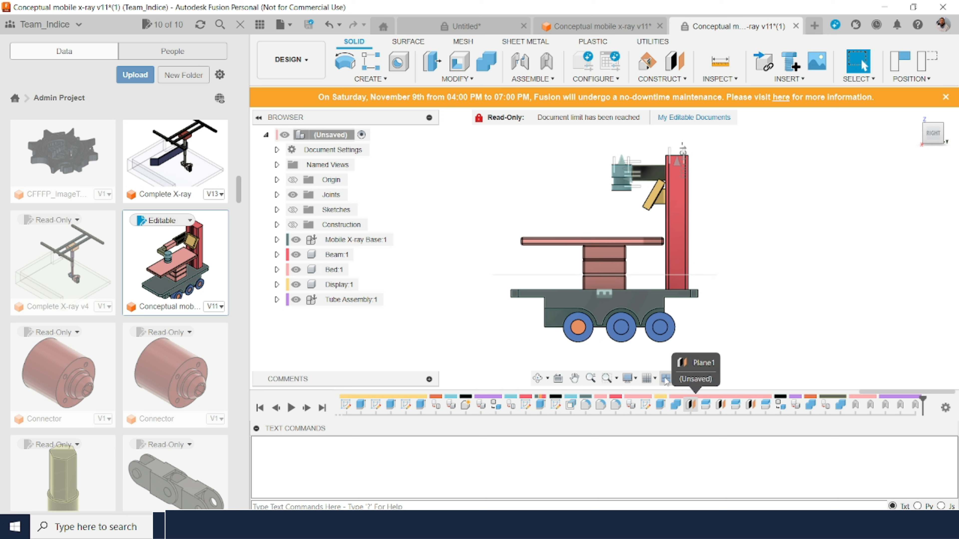
left_click(666, 380)
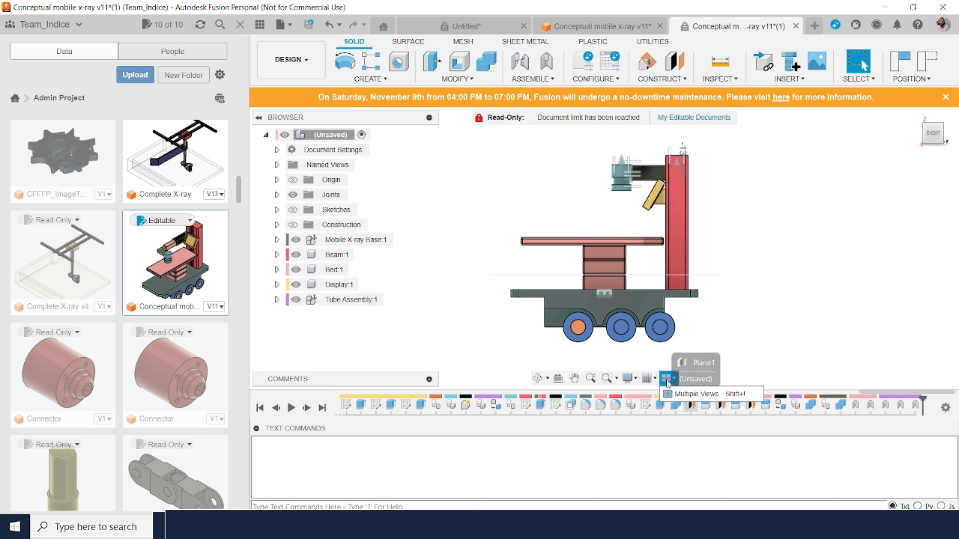
left_click(696, 394)
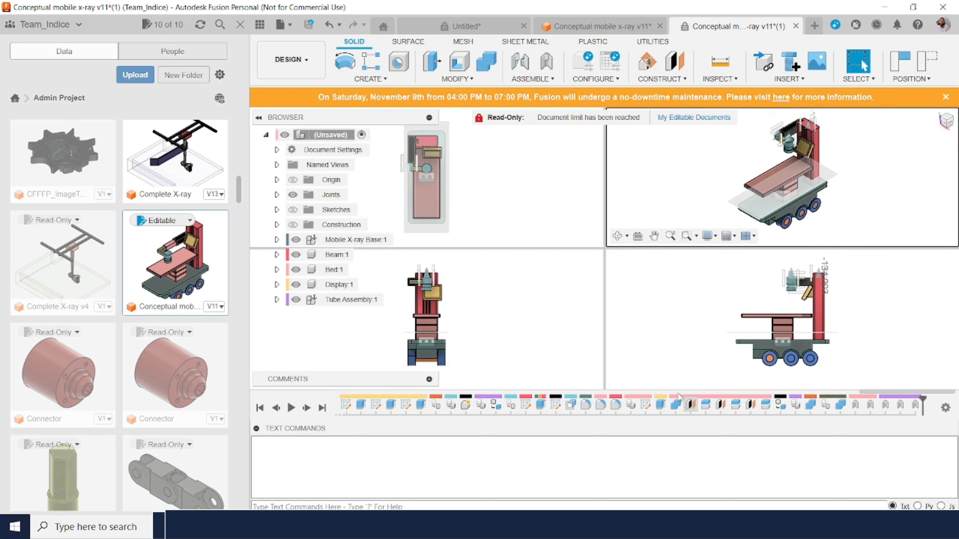
Step: Extend the telescoping arm by pulling the collimator outward in the four-view layout, and hide the data panel
left_click(791, 286)
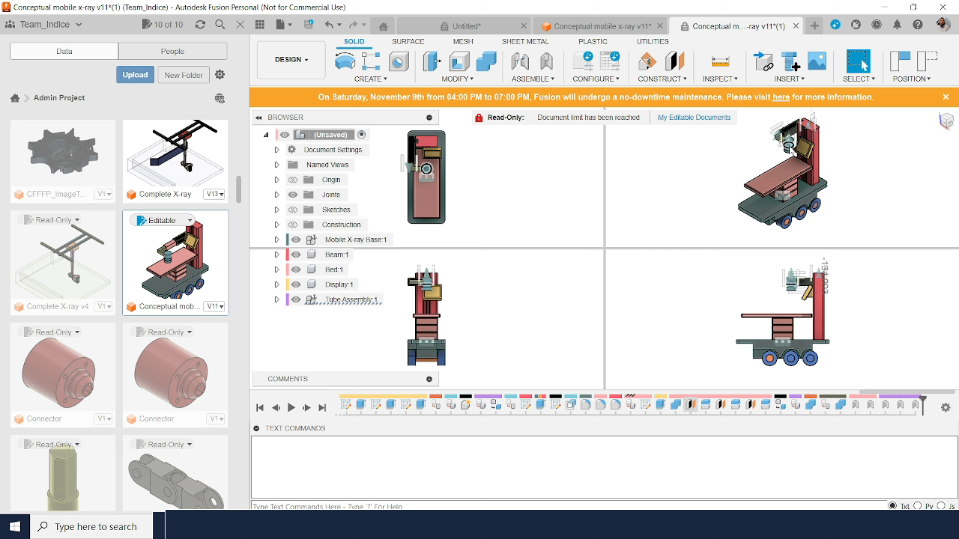
left_click_drag(790, 148, 694, 223)
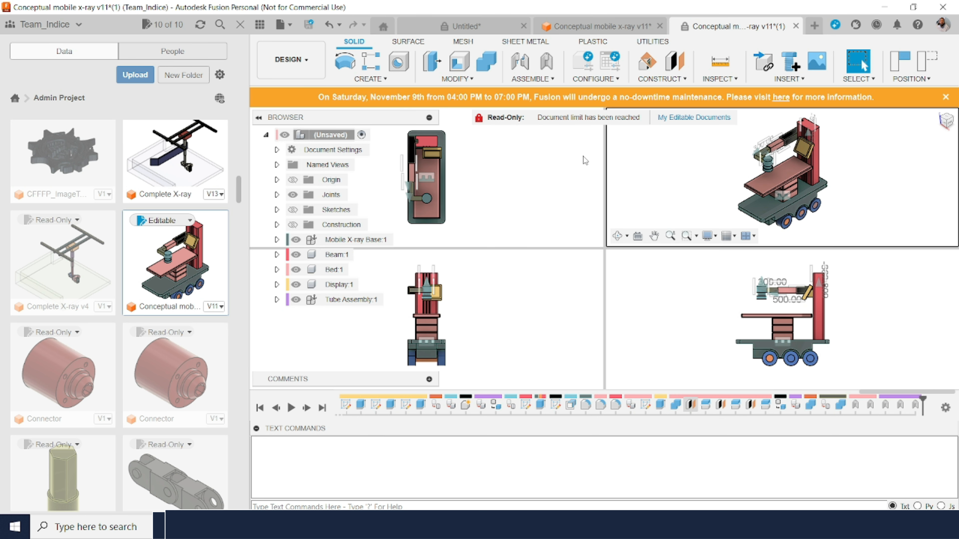
left_click(241, 25)
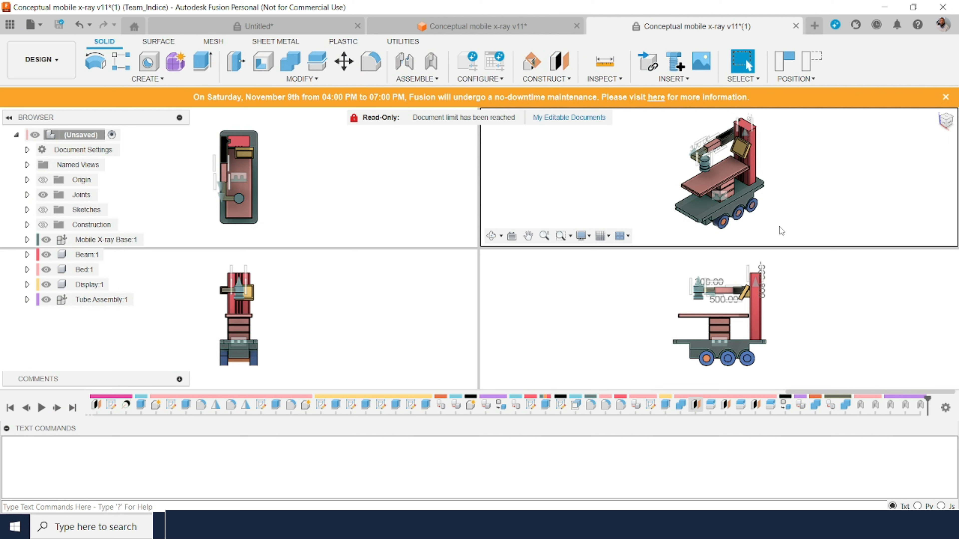
Step: Move the collimator and its arm back and forth to check the jointed motion across all four views
mouse_move(739, 160)
left_mouse_down()
mouse_move(787, 128)
mouse_move(649, 181)
mouse_move(519, 312)
mouse_move(545, 283)
mouse_move(724, 172)
left_mouse_up()
left_click_drag(813, 152, 599, 325)
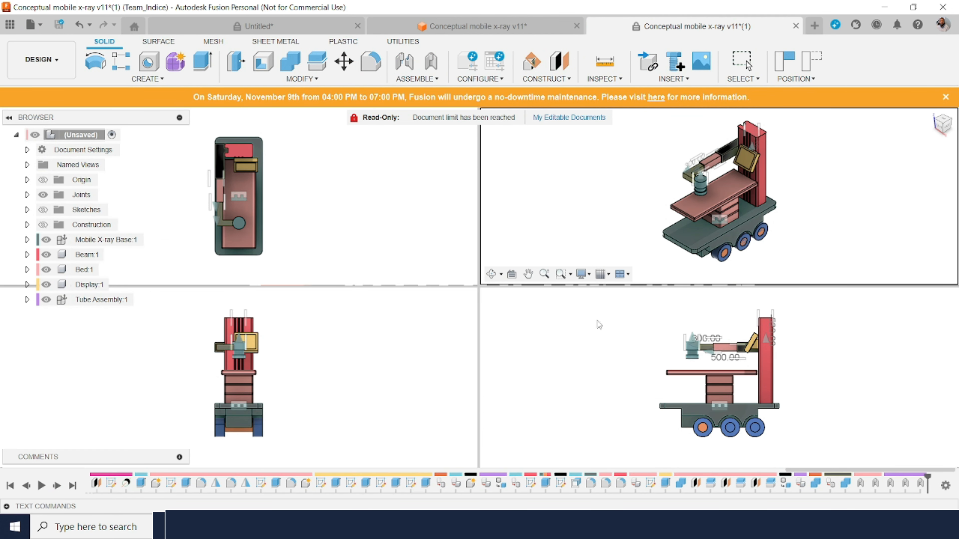
left_click_drag(577, 418, 588, 302)
left_click_drag(535, 382, 700, 221)
mouse_move(660, 329)
left_mouse_down()
mouse_move(839, 210)
mouse_move(726, 227)
mouse_move(610, 360)
mouse_move(841, 151)
mouse_move(616, 384)
left_mouse_up()
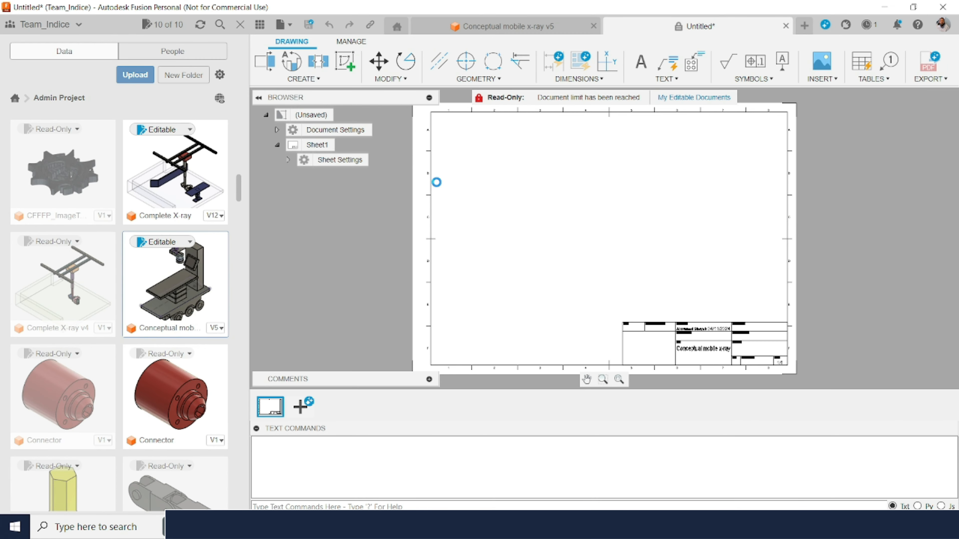